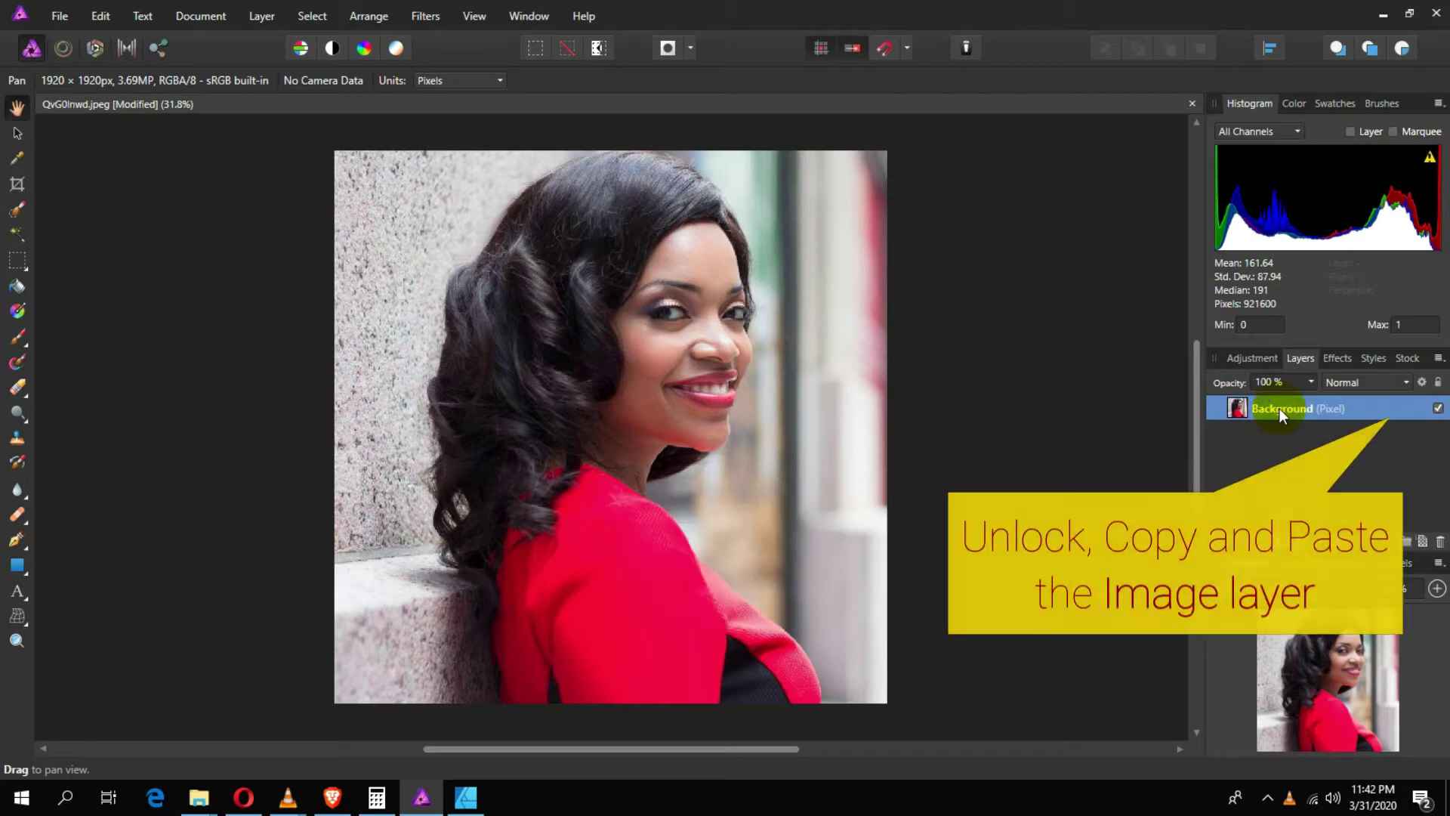
Copy and paste the Background layer as a duplicate, then hide the lower copy
right_click(1279, 408)
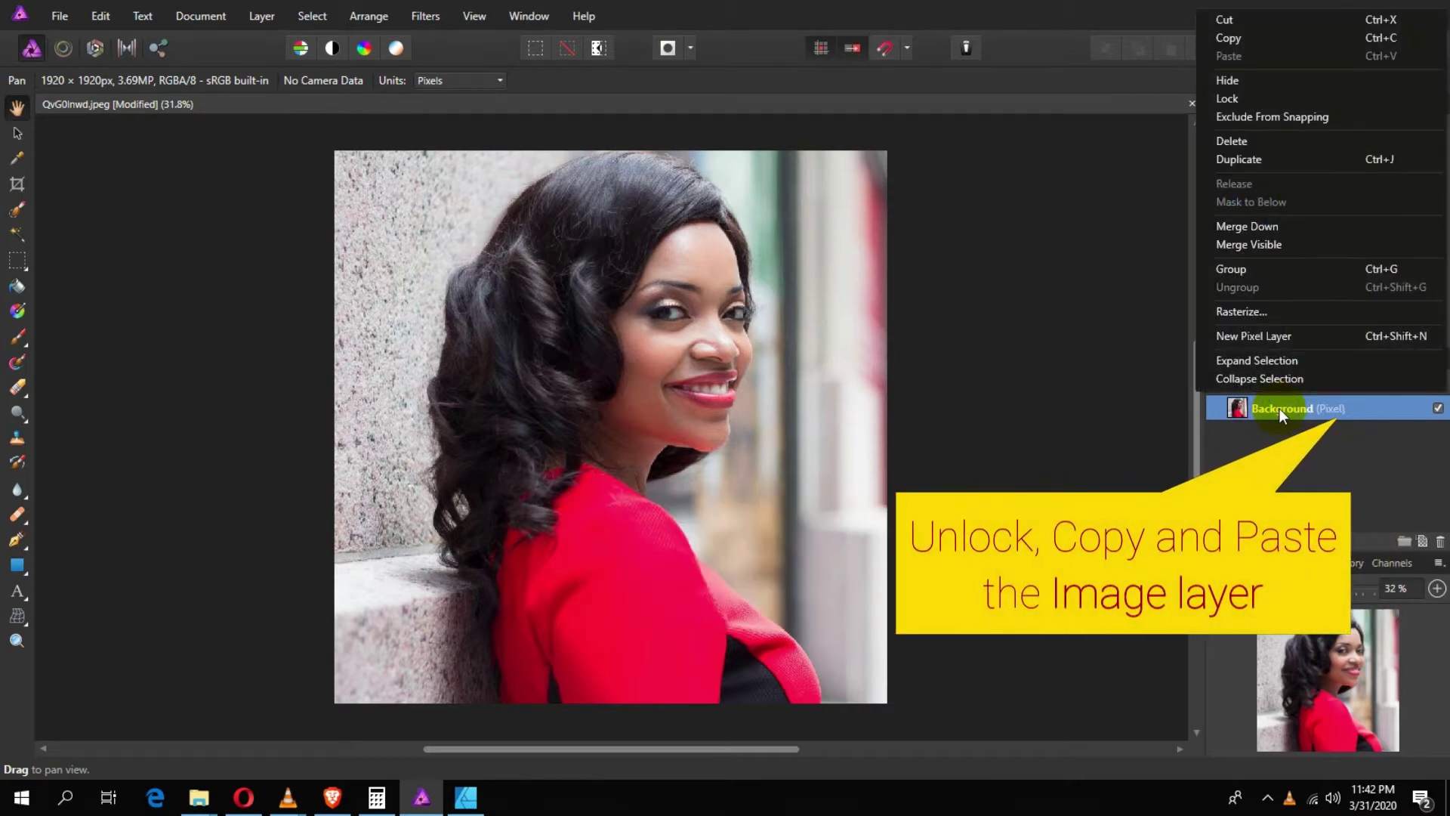
click(1249, 35)
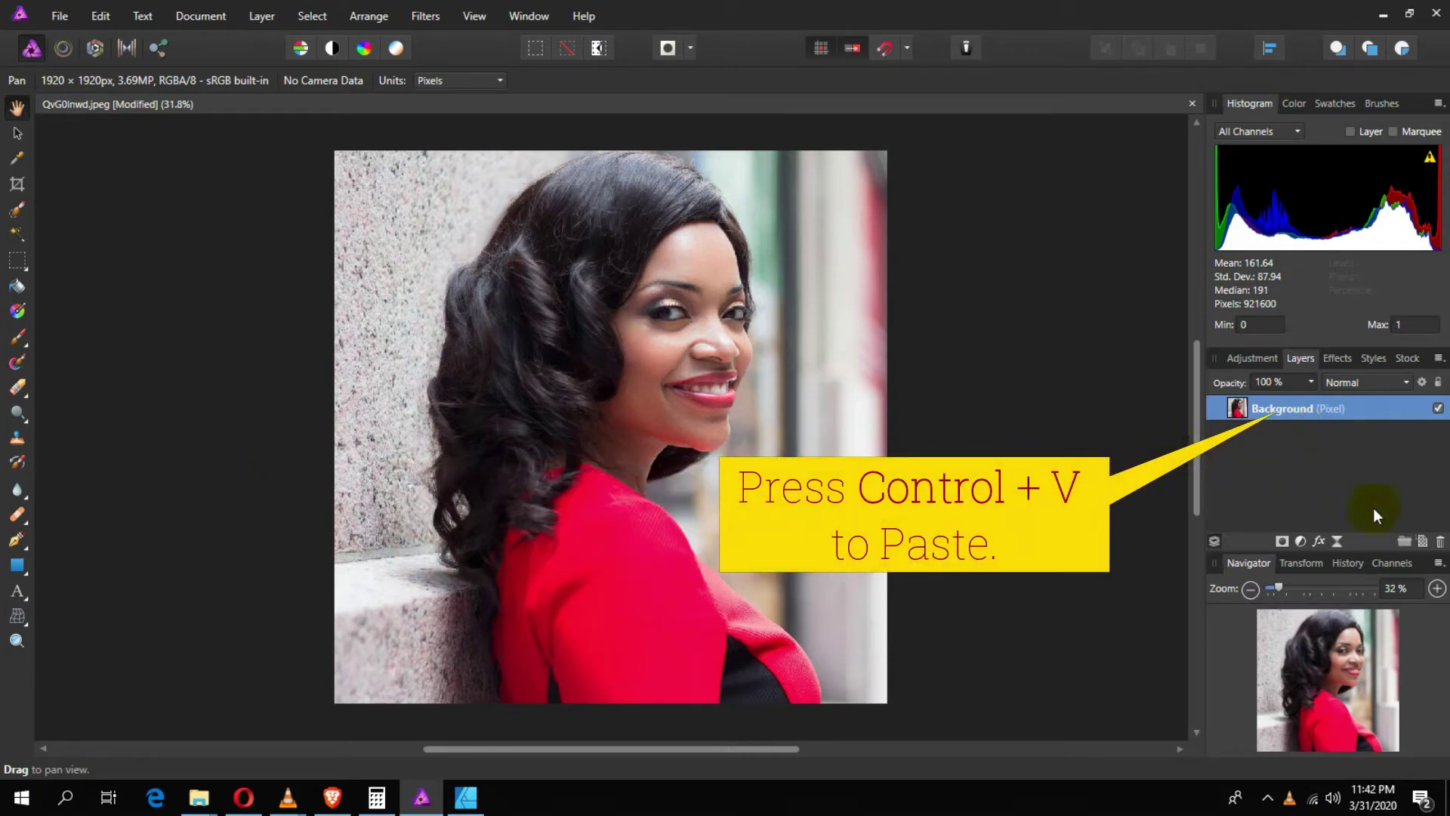
key(ctrl+v)
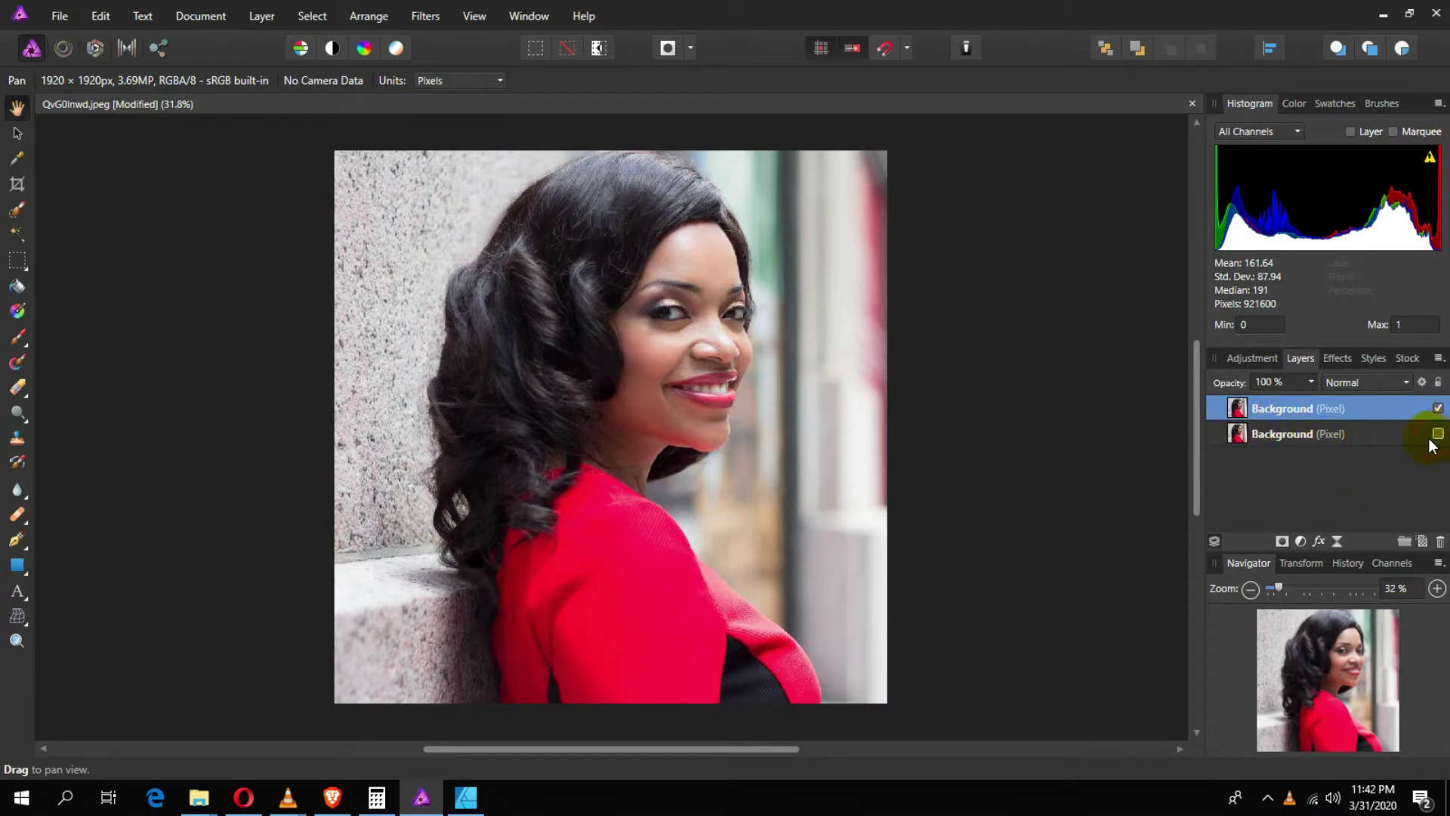
click(1301, 541)
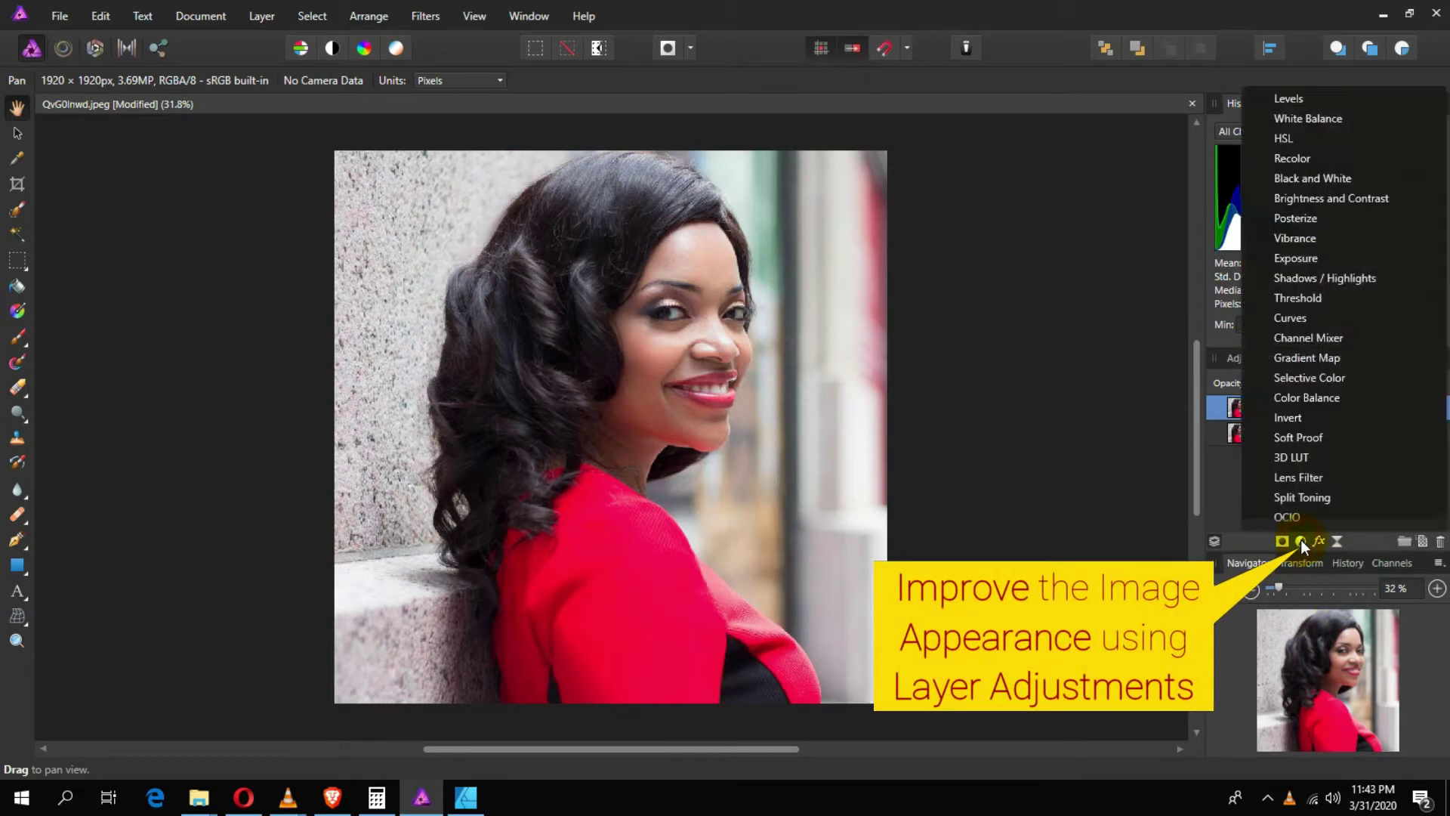
Add a Levels adjustment with black level 5%, white level 80% and gamma 1.27
click(1335, 101)
drag(1137, 221, 1116, 144)
drag(956, 356, 995, 361)
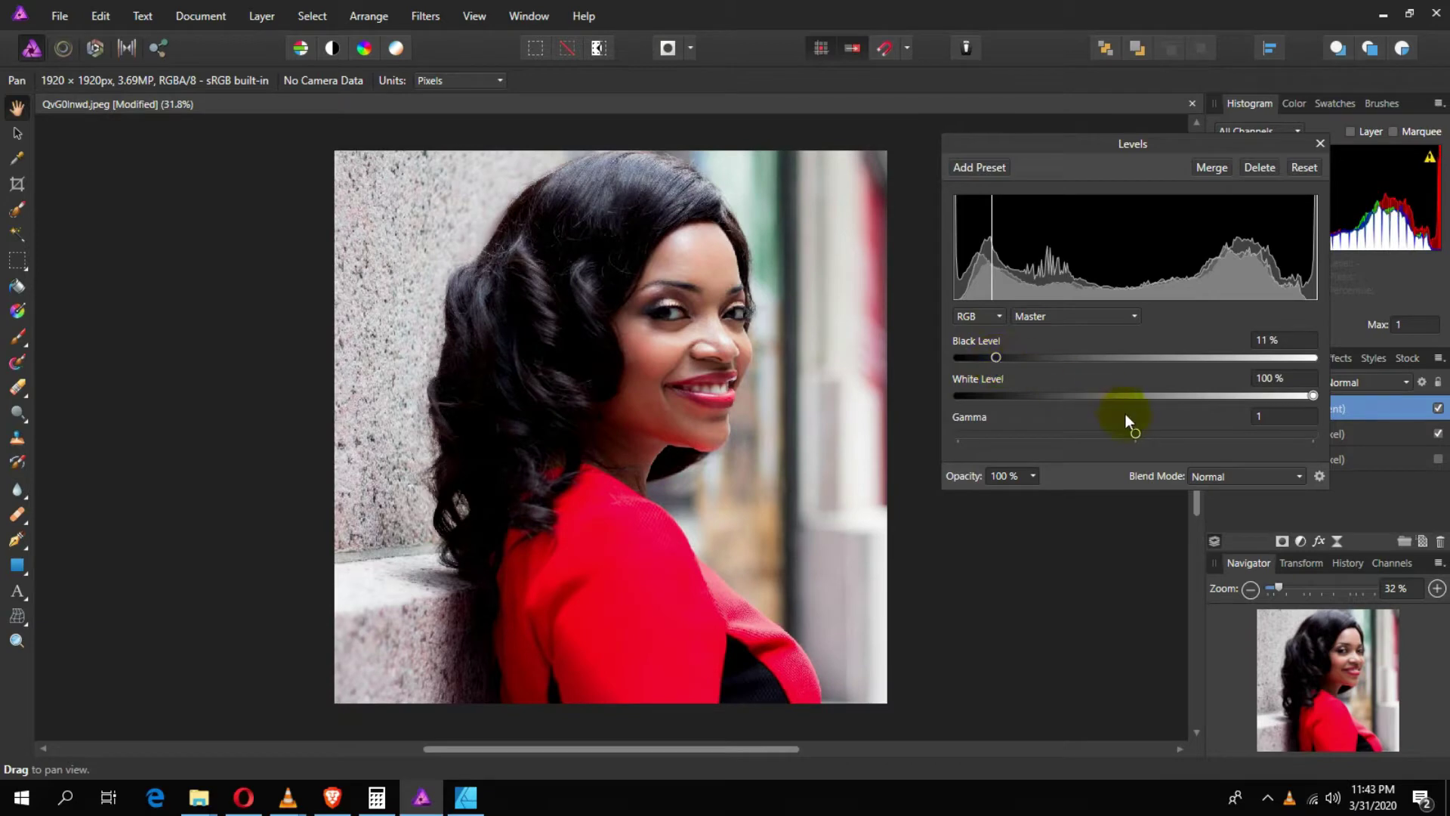
mouse_move(1137, 434)
mouse_down()
mouse_move(1080, 437)
mouse_move(1131, 438)
mouse_up()
drag(1313, 395, 1240, 394)
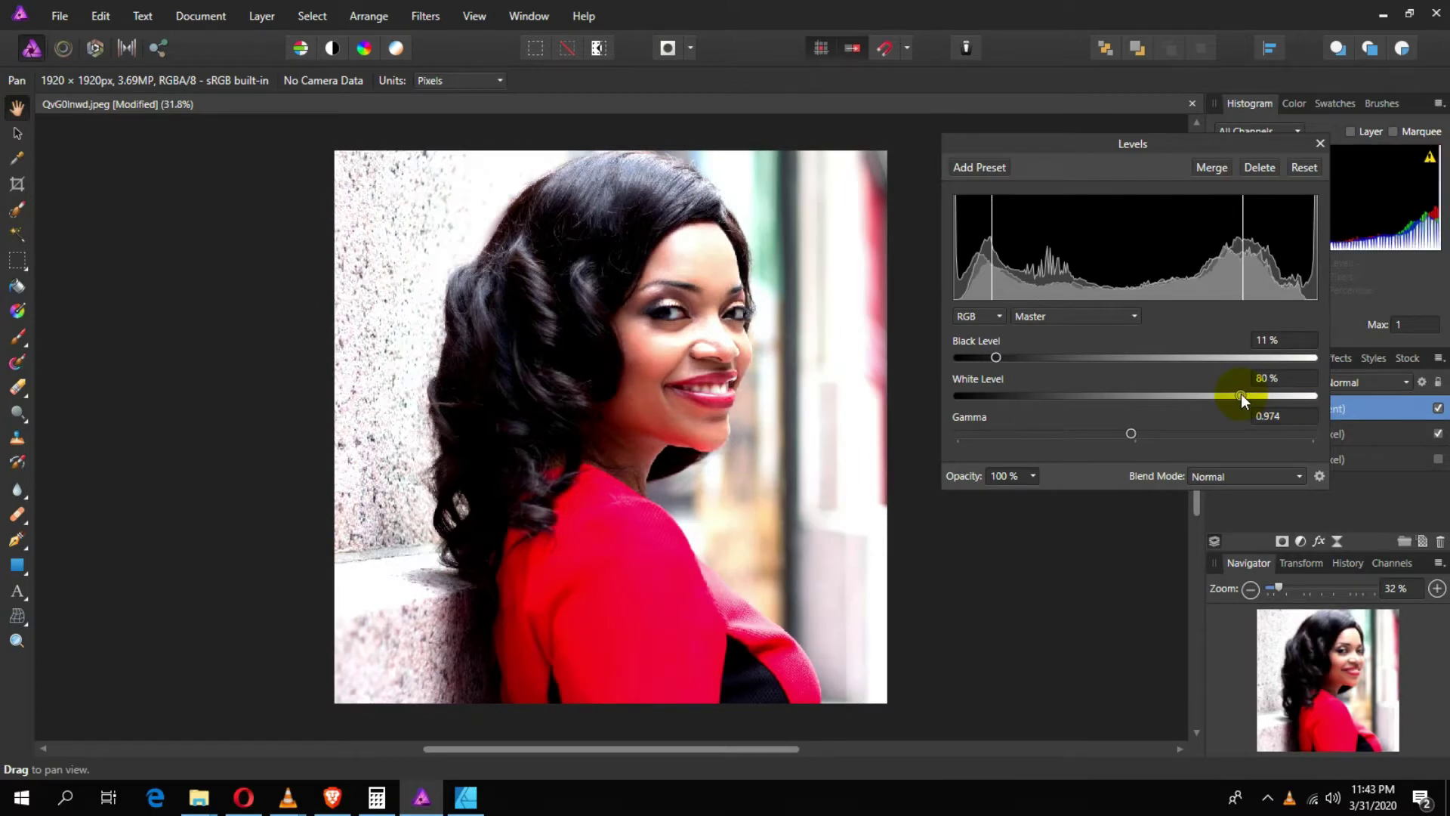
mouse_move(996, 355)
mouse_down()
mouse_move(1015, 360)
mouse_move(978, 358)
mouse_up()
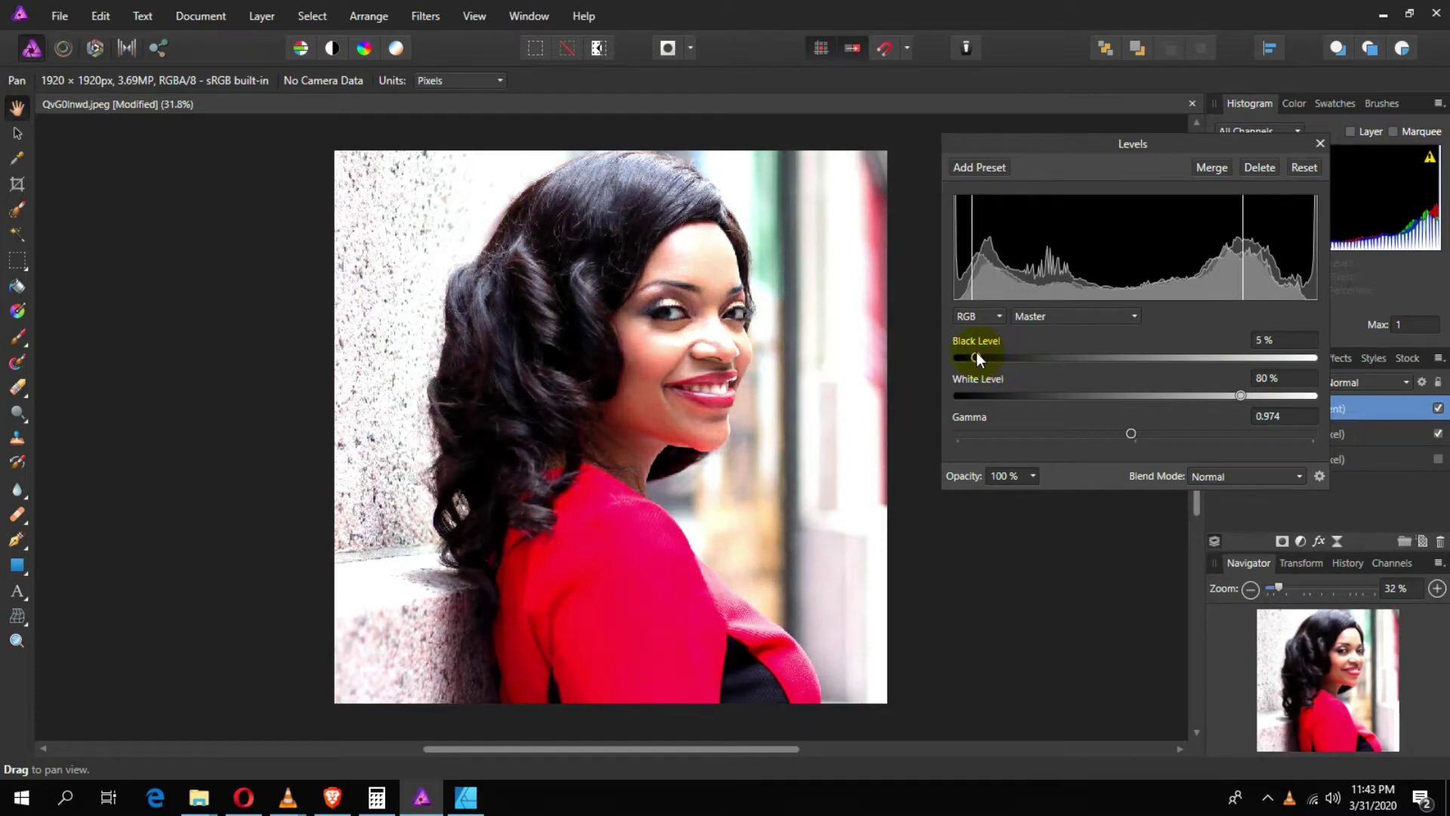
drag(1131, 434, 1184, 433)
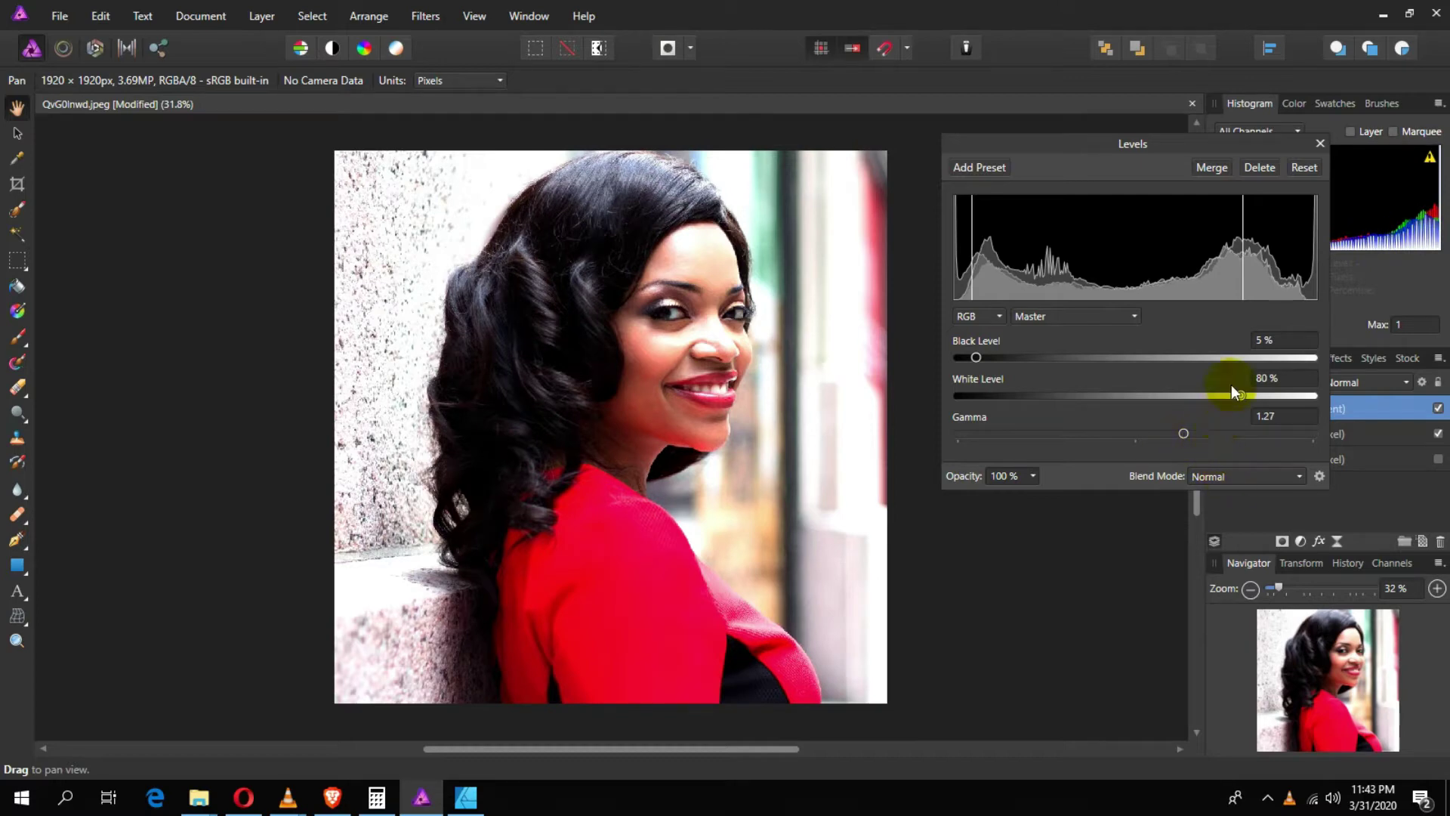
click(1320, 145)
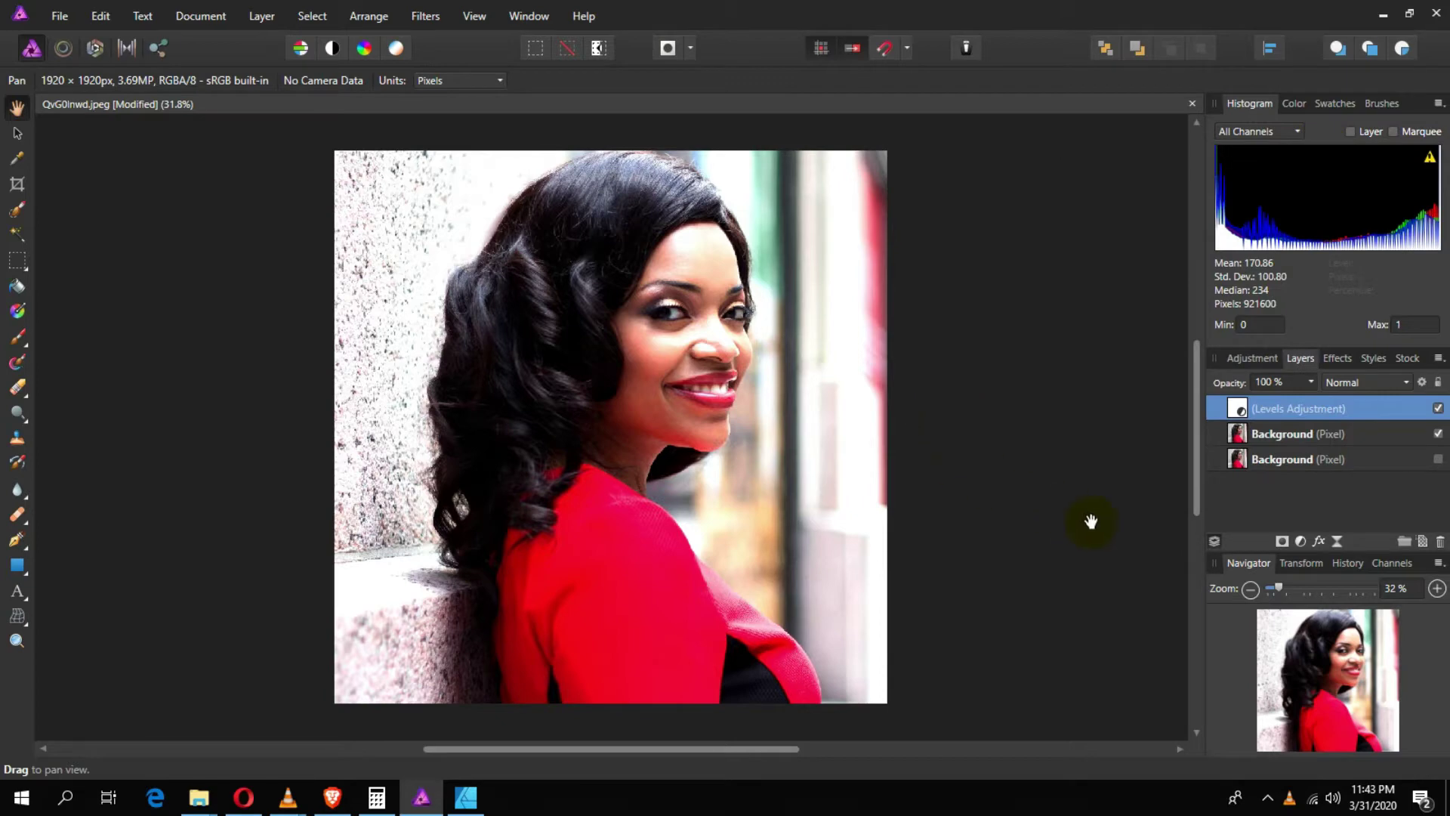
click(1438, 410)
click(1437, 410)
click(1437, 411)
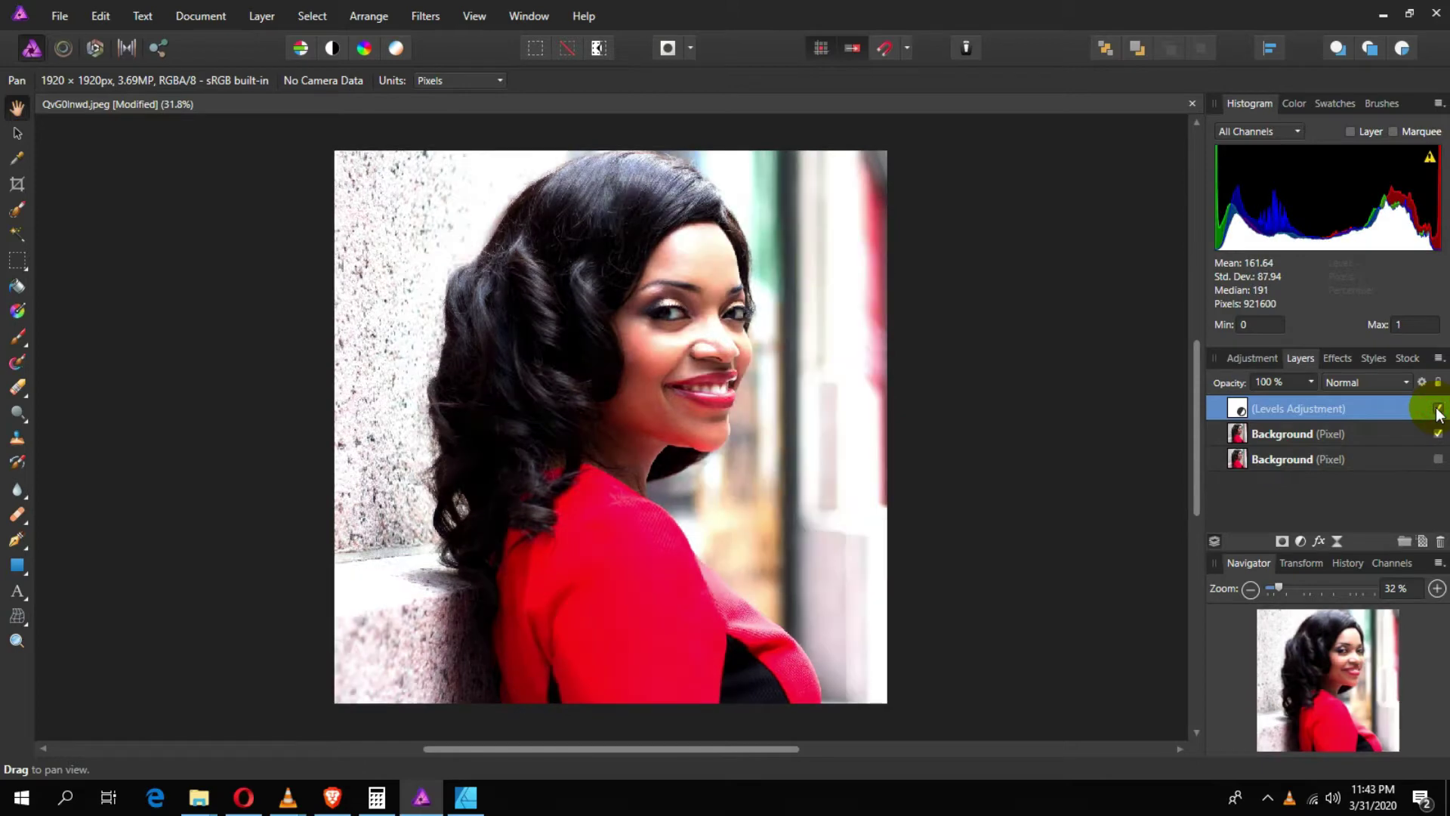
click(1437, 410)
click(1437, 410)
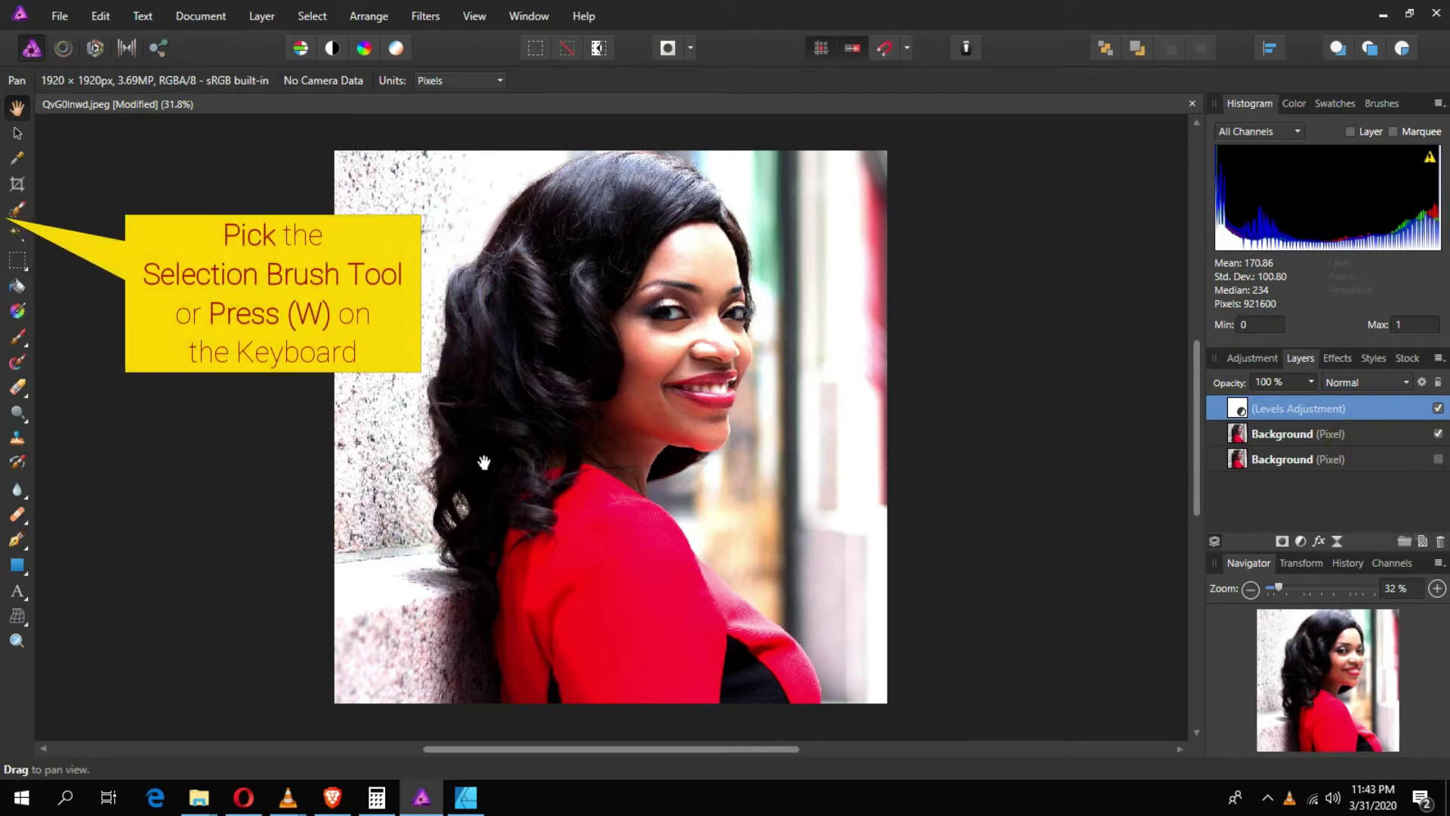
click(17, 210)
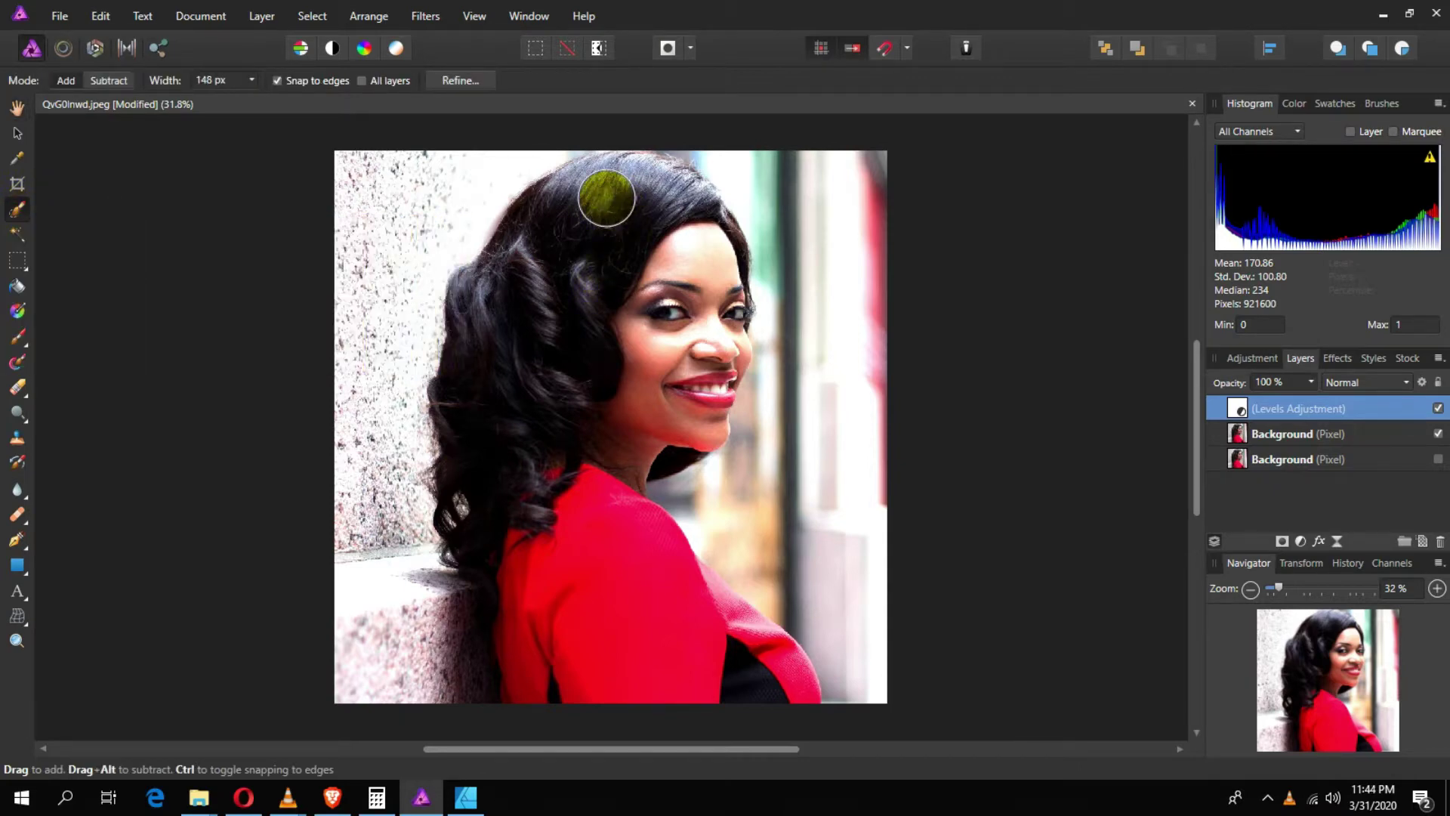
Begin brushing the hair and face into a selection, targeting the upper Background layer
click(612, 186)
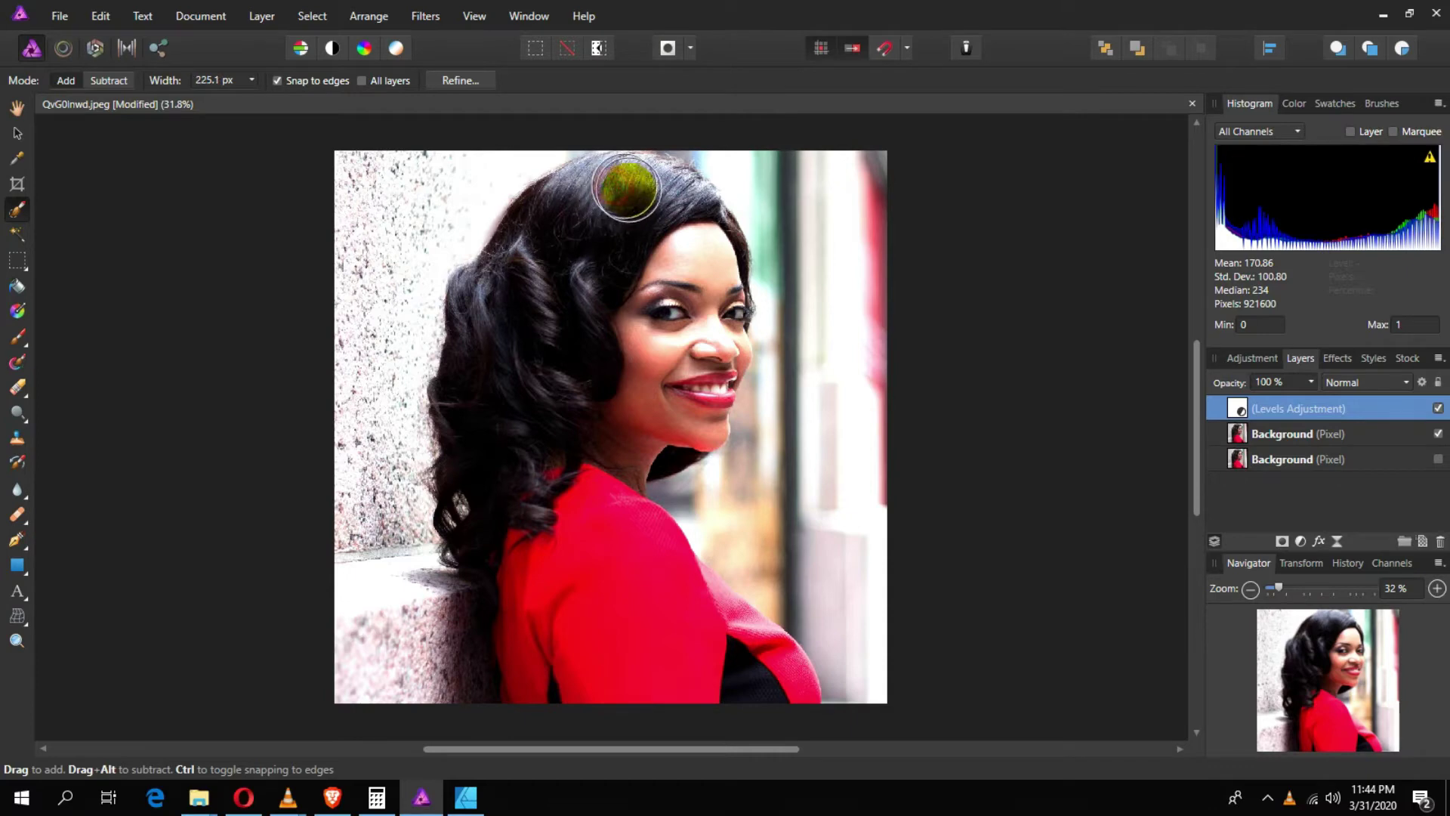
drag(689, 330, 683, 210)
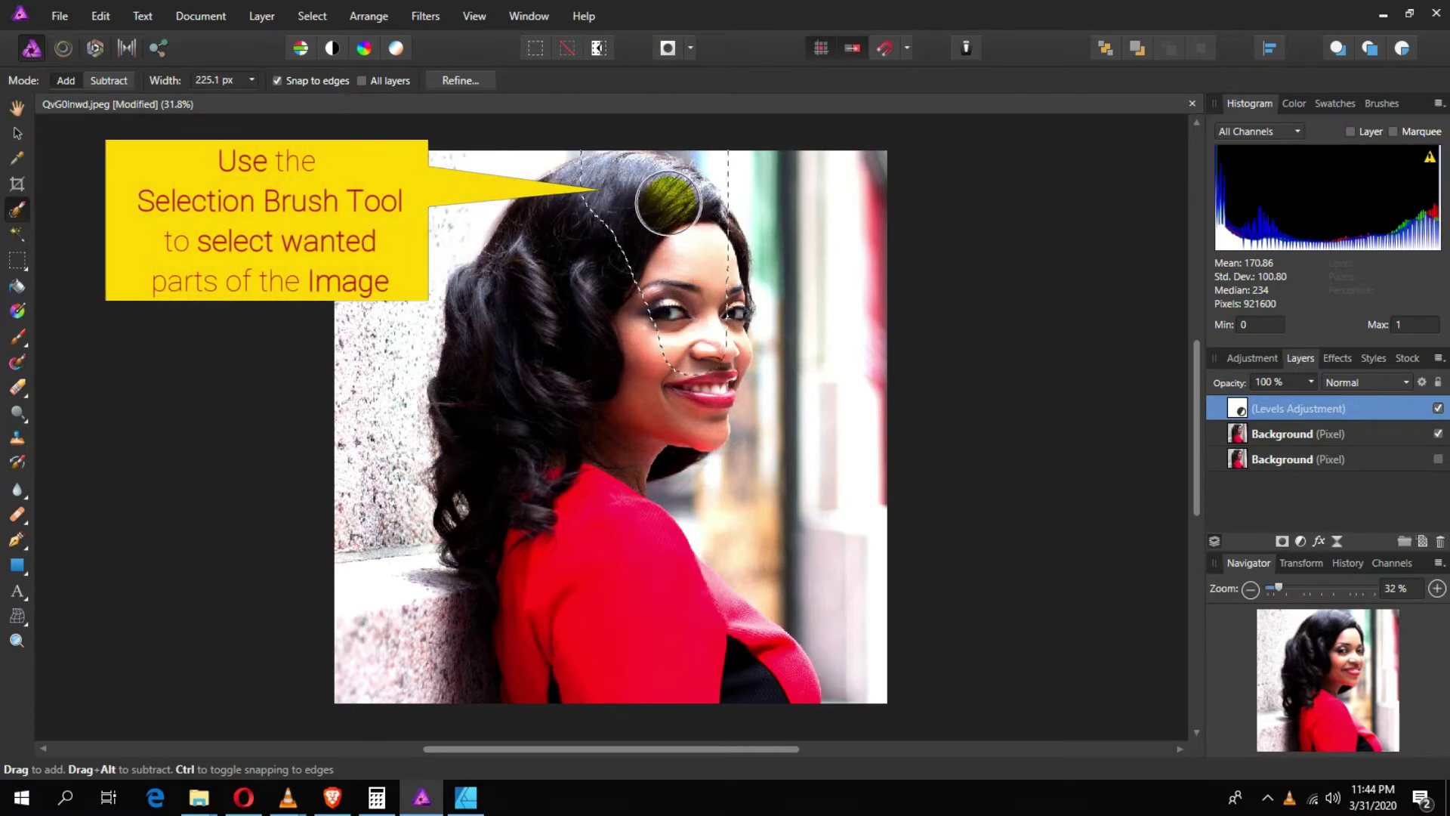
drag(684, 210, 696, 312)
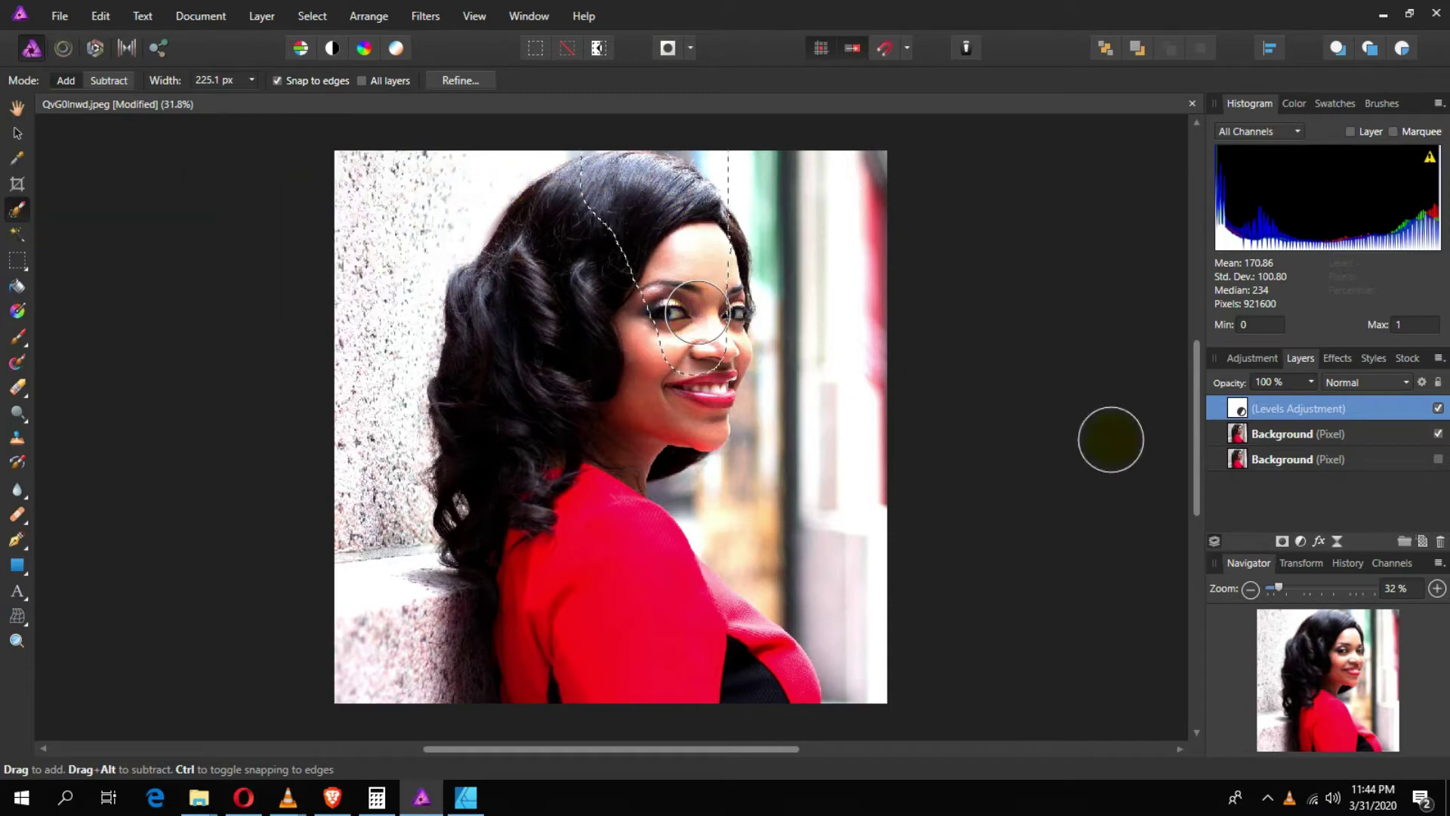
click(1376, 432)
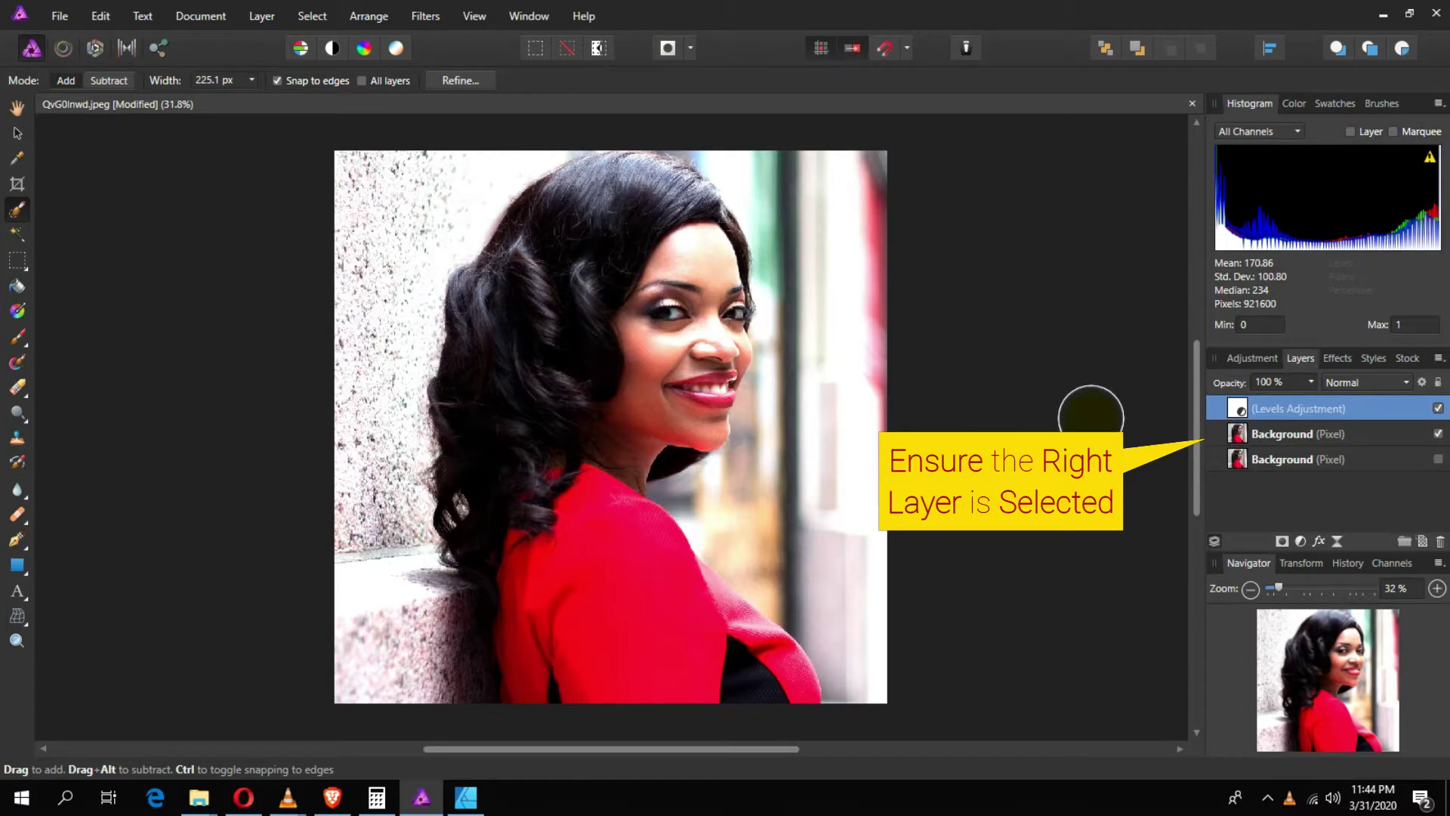
click(1394, 428)
Paint the woman, jacket edge and top of the hair into the selection, trimming out the wall
mouse_move(589, 290)
mouse_down()
mouse_move(672, 275)
mouse_move(628, 378)
mouse_up()
mouse_move(642, 328)
mouse_down()
mouse_move(680, 253)
mouse_move(664, 209)
mouse_move(611, 182)
mouse_move(521, 249)
mouse_move(486, 307)
mouse_move(508, 407)
mouse_move(583, 559)
mouse_move(657, 650)
mouse_move(753, 686)
mouse_move(702, 607)
mouse_up()
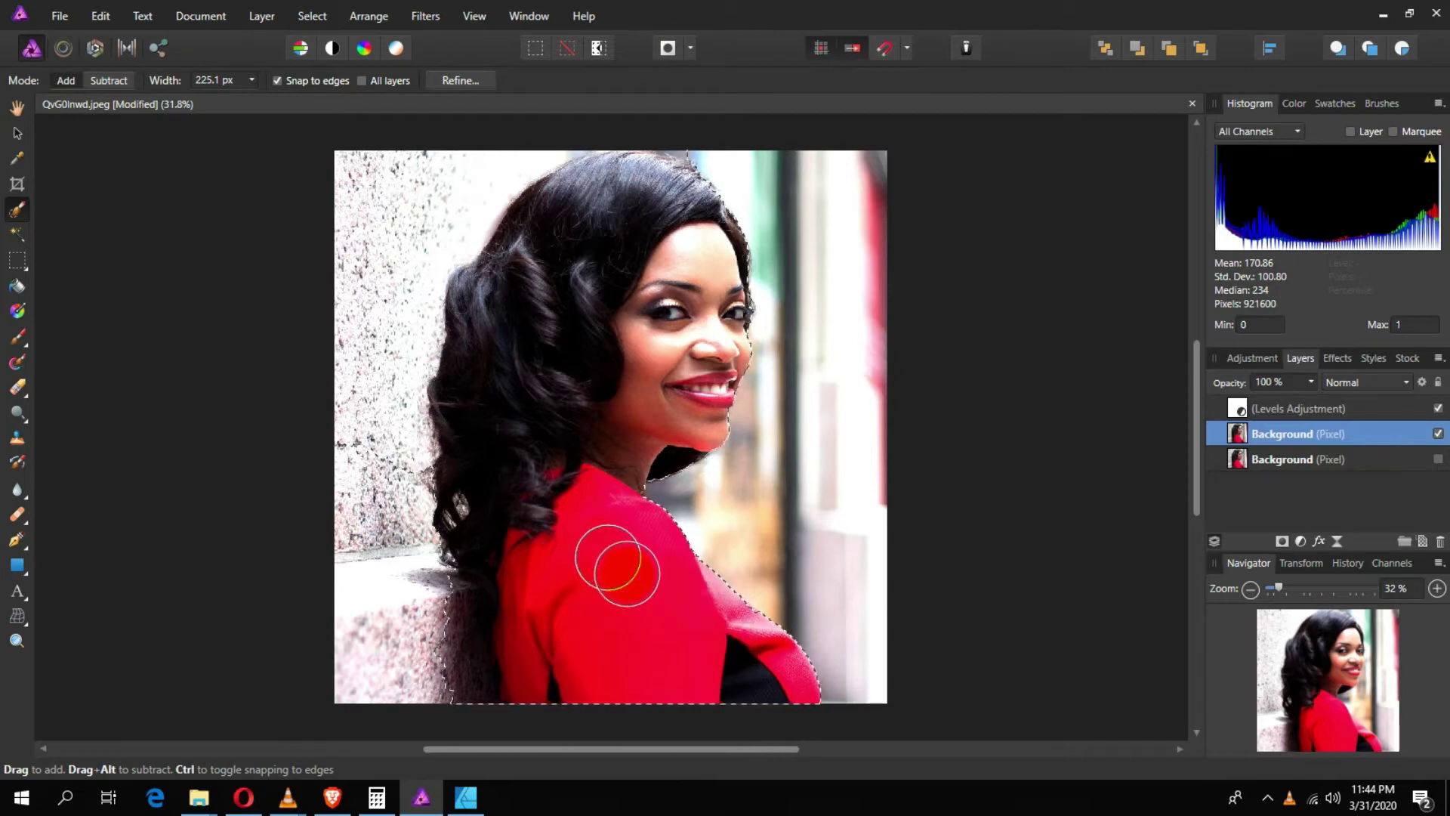
mouse_move(548, 666)
mouse_down()
mouse_move(469, 663)
mouse_move(446, 718)
mouse_move(461, 647)
mouse_move(437, 614)
mouse_move(444, 596)
mouse_move(428, 647)
mouse_up()
mouse_move(501, 543)
mouse_down()
mouse_move(486, 551)
mouse_move(550, 637)
mouse_move(454, 630)
mouse_move(404, 518)
mouse_move(351, 276)
mouse_move(373, 219)
mouse_move(562, 119)
mouse_move(557, 139)
mouse_move(731, 146)
mouse_move(695, 129)
mouse_move(677, 188)
mouse_up()
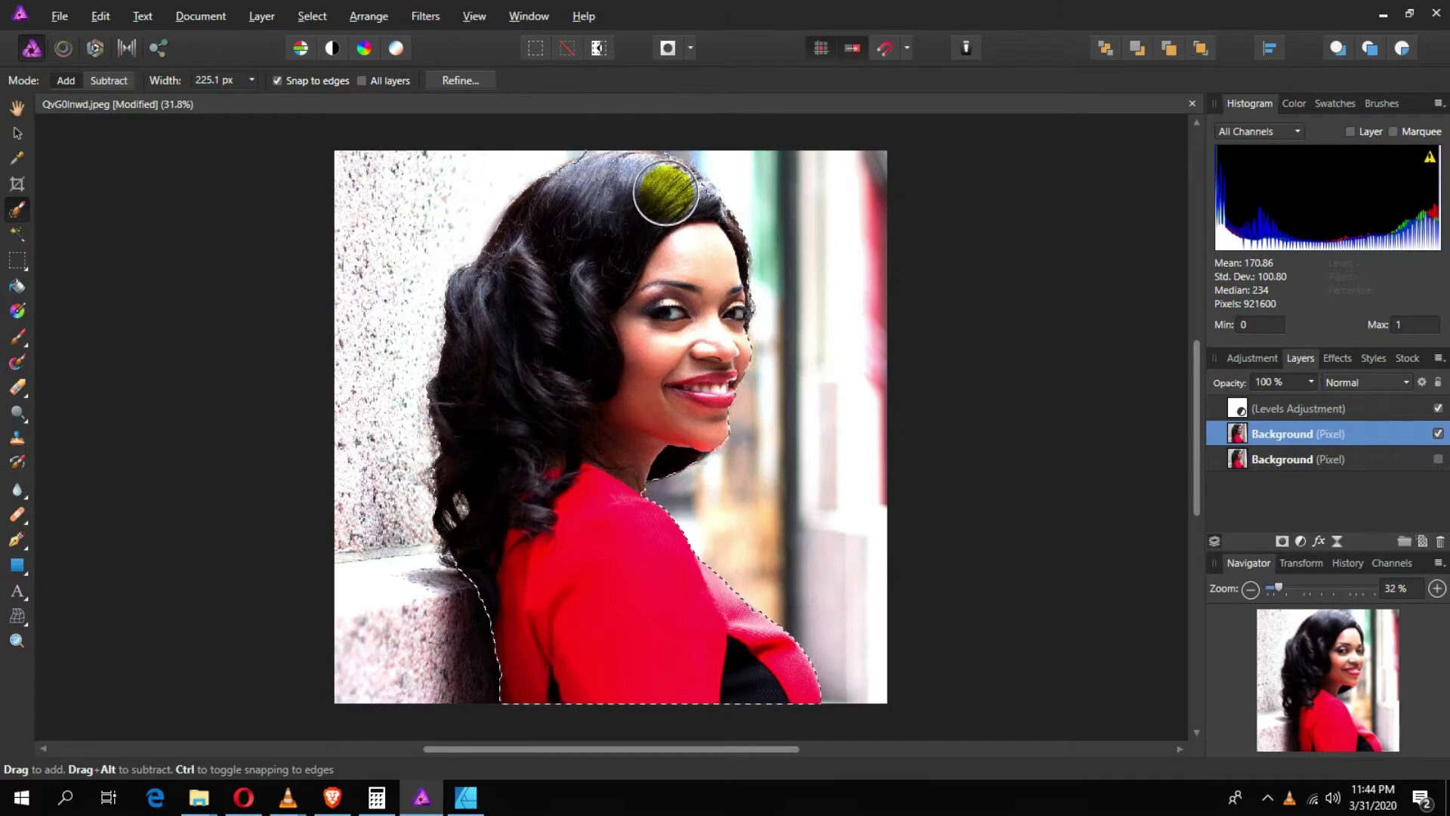
mouse_move(685, 214)
mouse_down()
mouse_move(753, 201)
mouse_move(659, 110)
mouse_up()
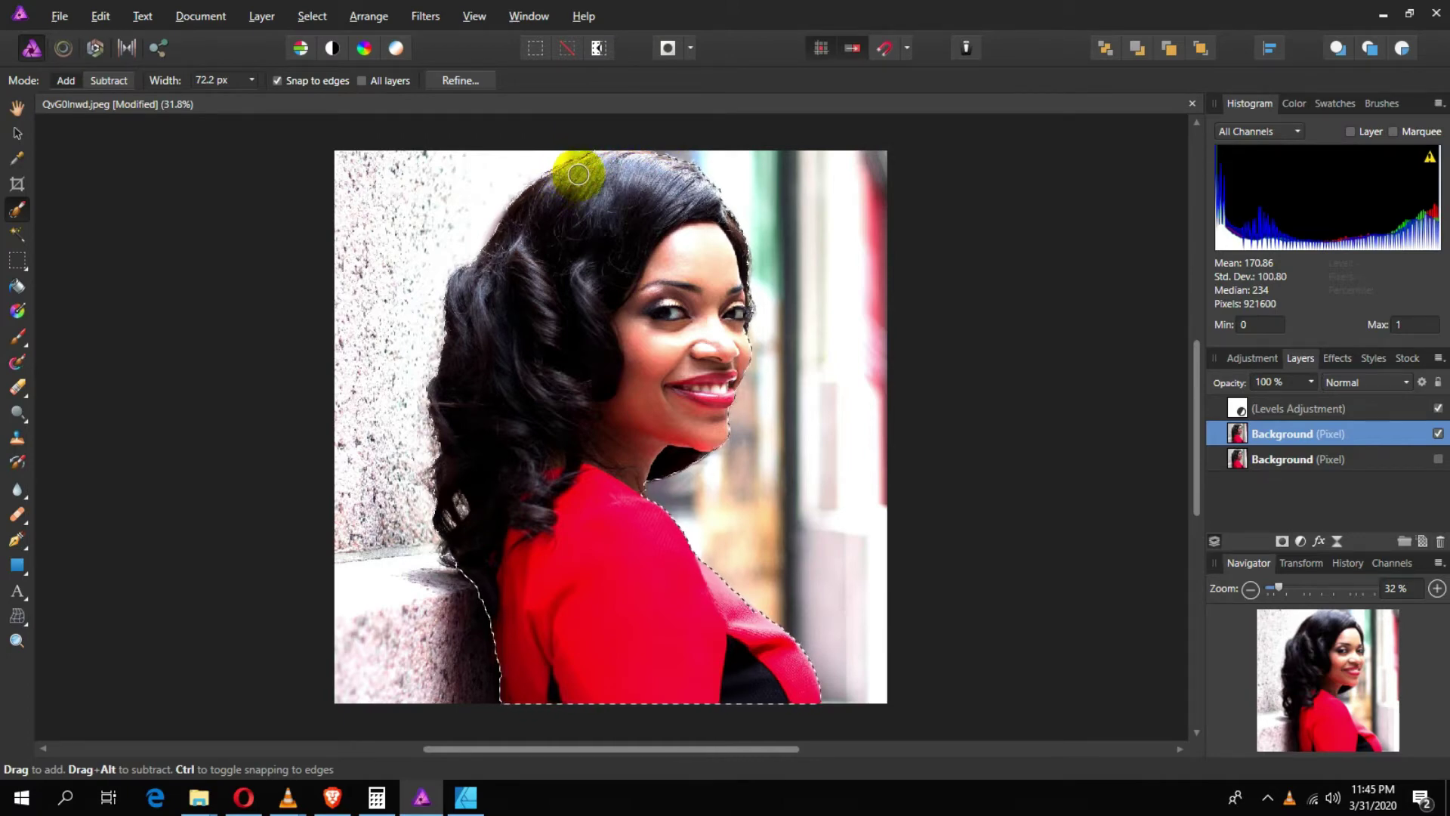
drag(512, 233, 477, 284)
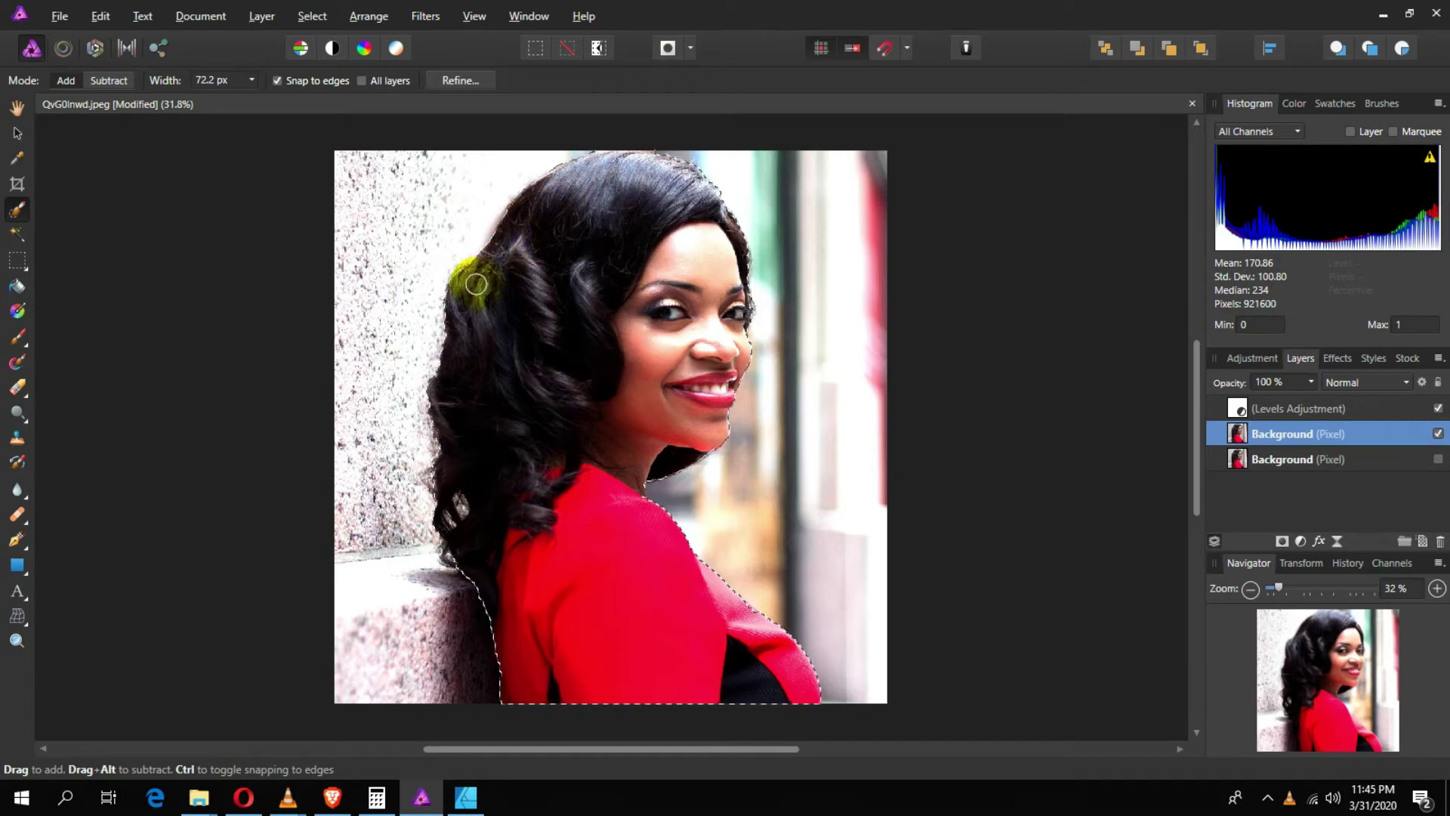
Touch up the selection around the cheek, eye and forehead
drag(710, 404, 714, 412)
click(750, 311)
drag(749, 310, 745, 309)
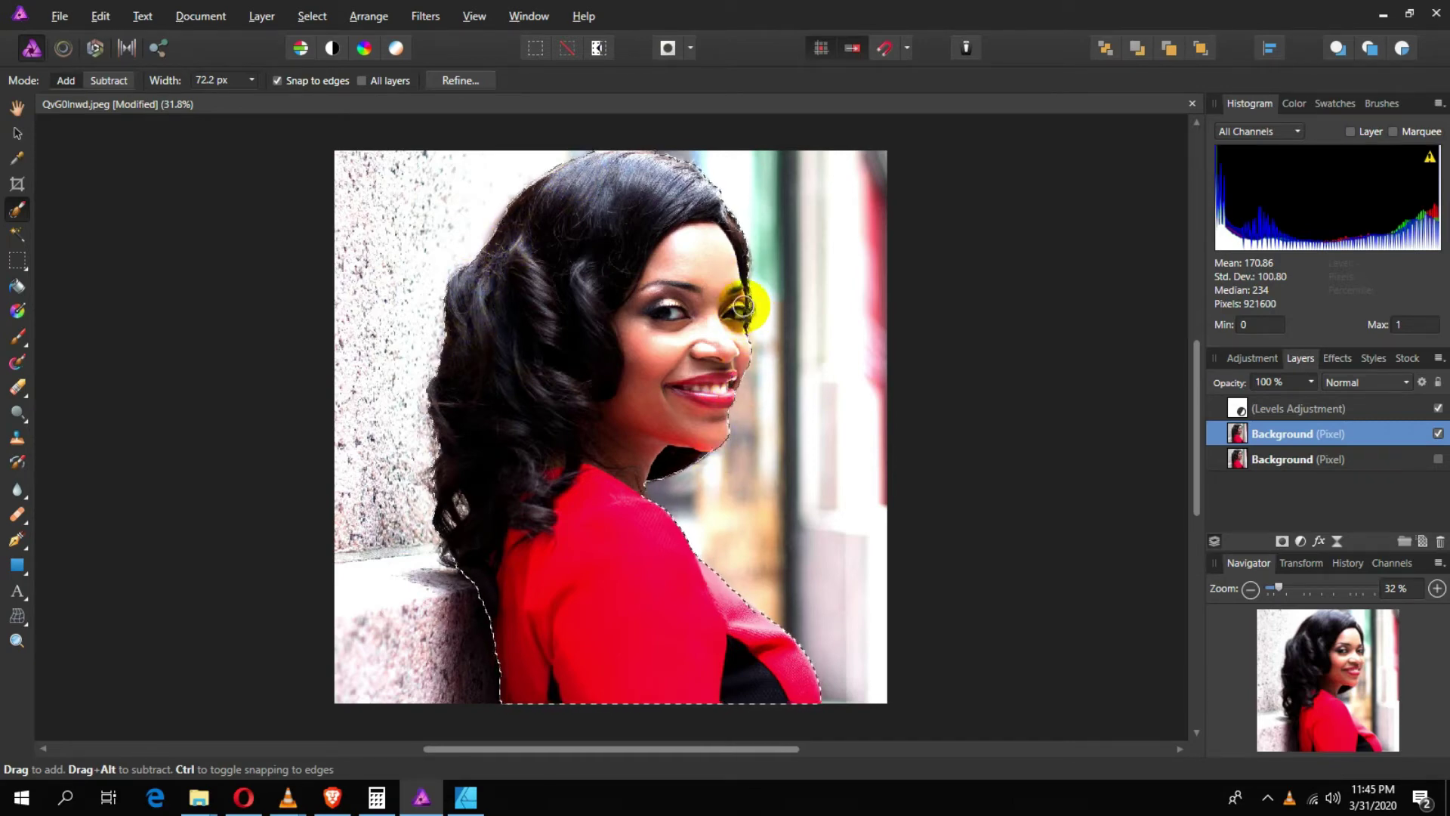
drag(744, 308, 706, 323)
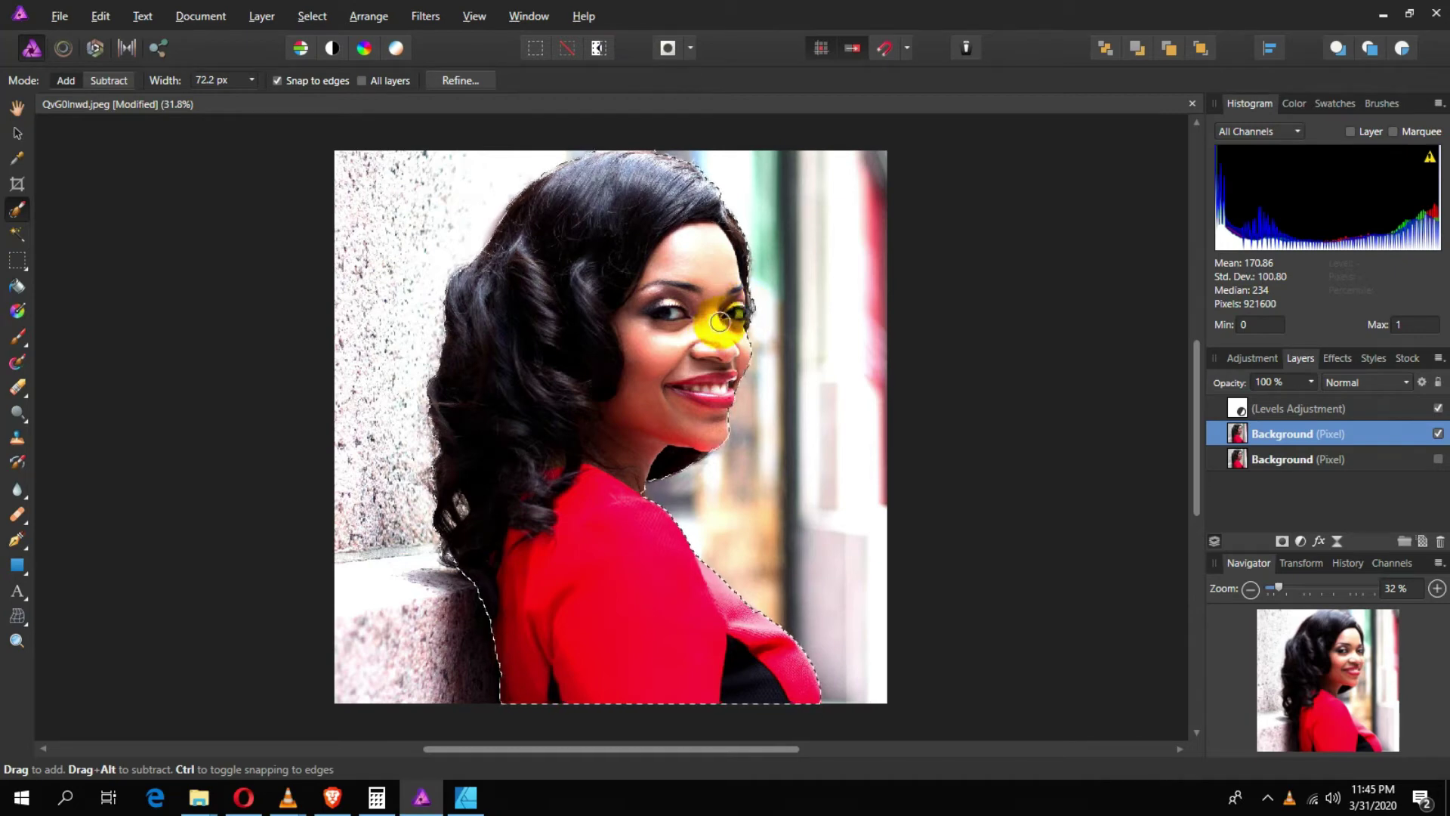
click(690, 250)
drag(689, 250, 693, 259)
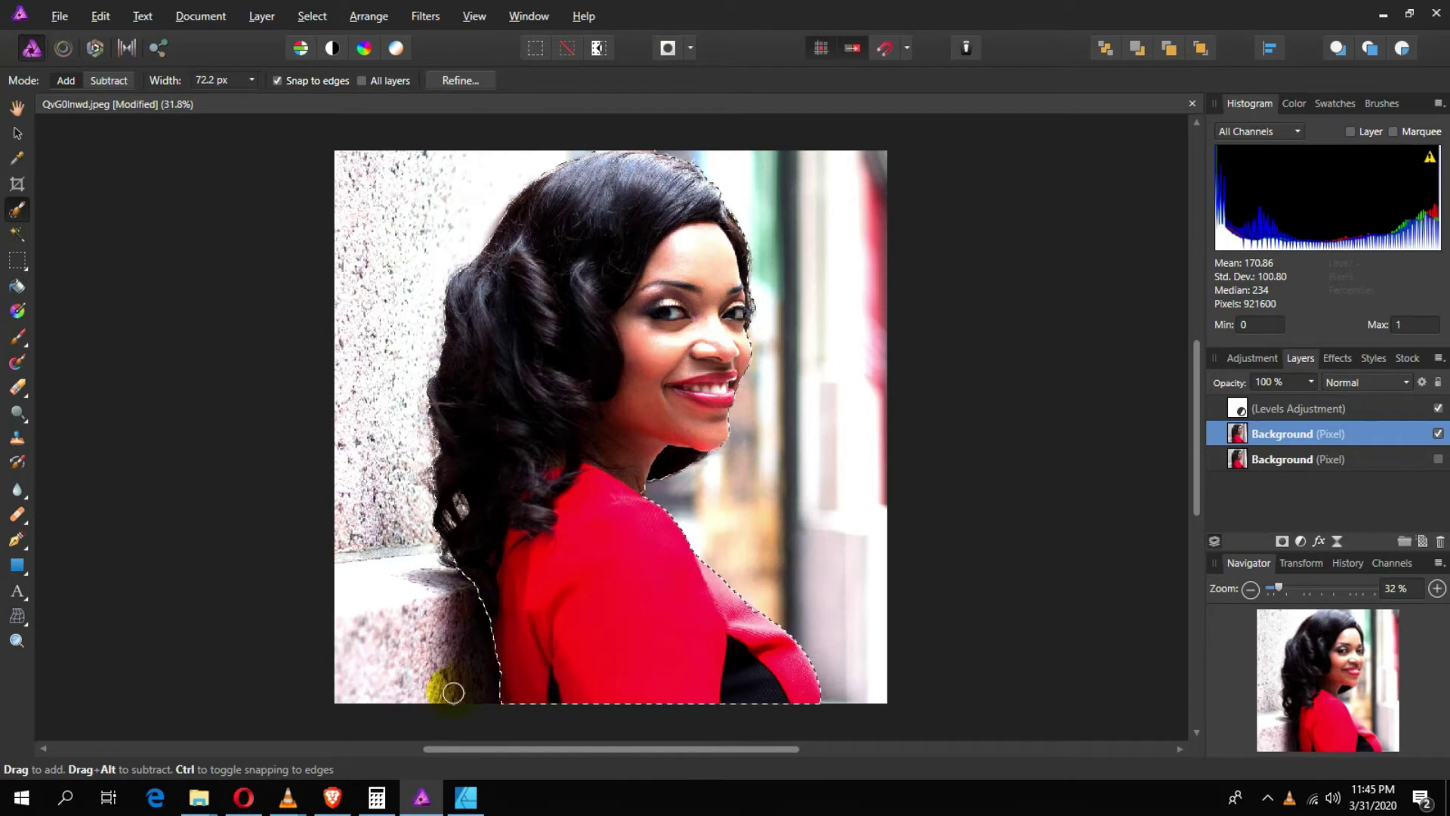
scroll(495, 637, up, 3)
Brush the remaining left hair edges into the selection and check the top of the hair
scroll(507, 614, down, 1)
scroll(509, 600, down, 3)
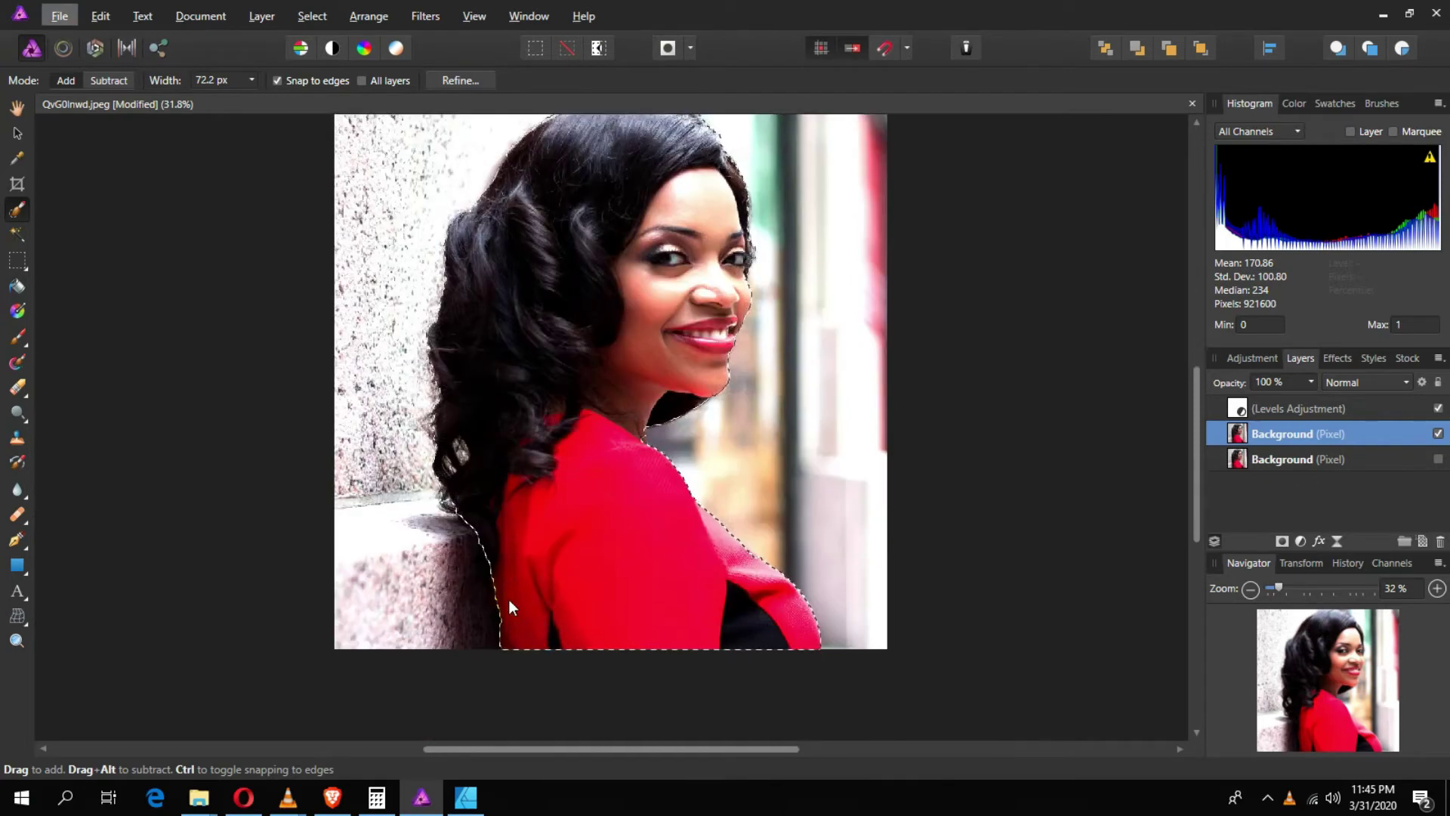
scroll(495, 587, up, 5)
scroll(465, 563, up, 2)
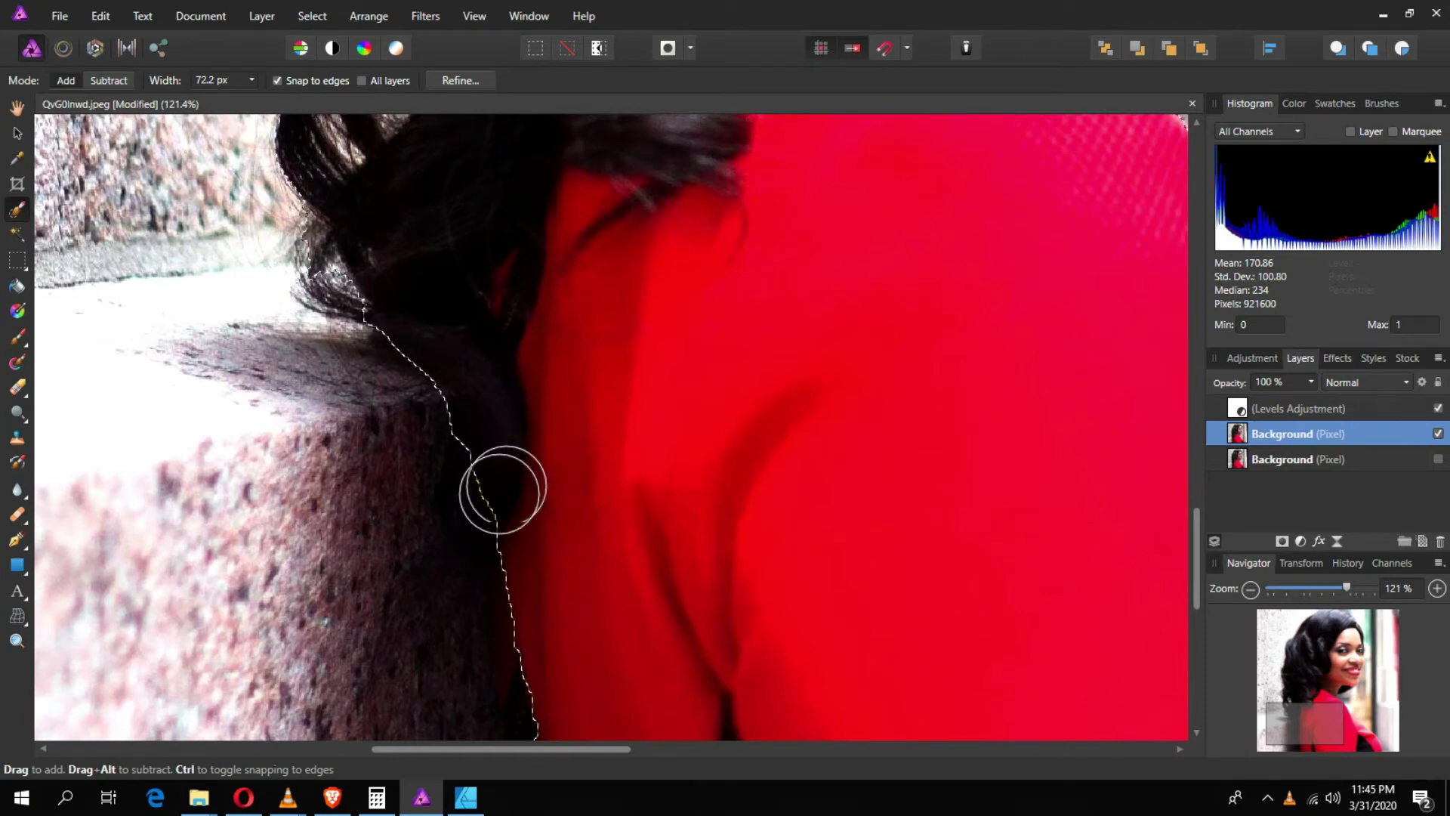
drag(495, 475, 506, 468)
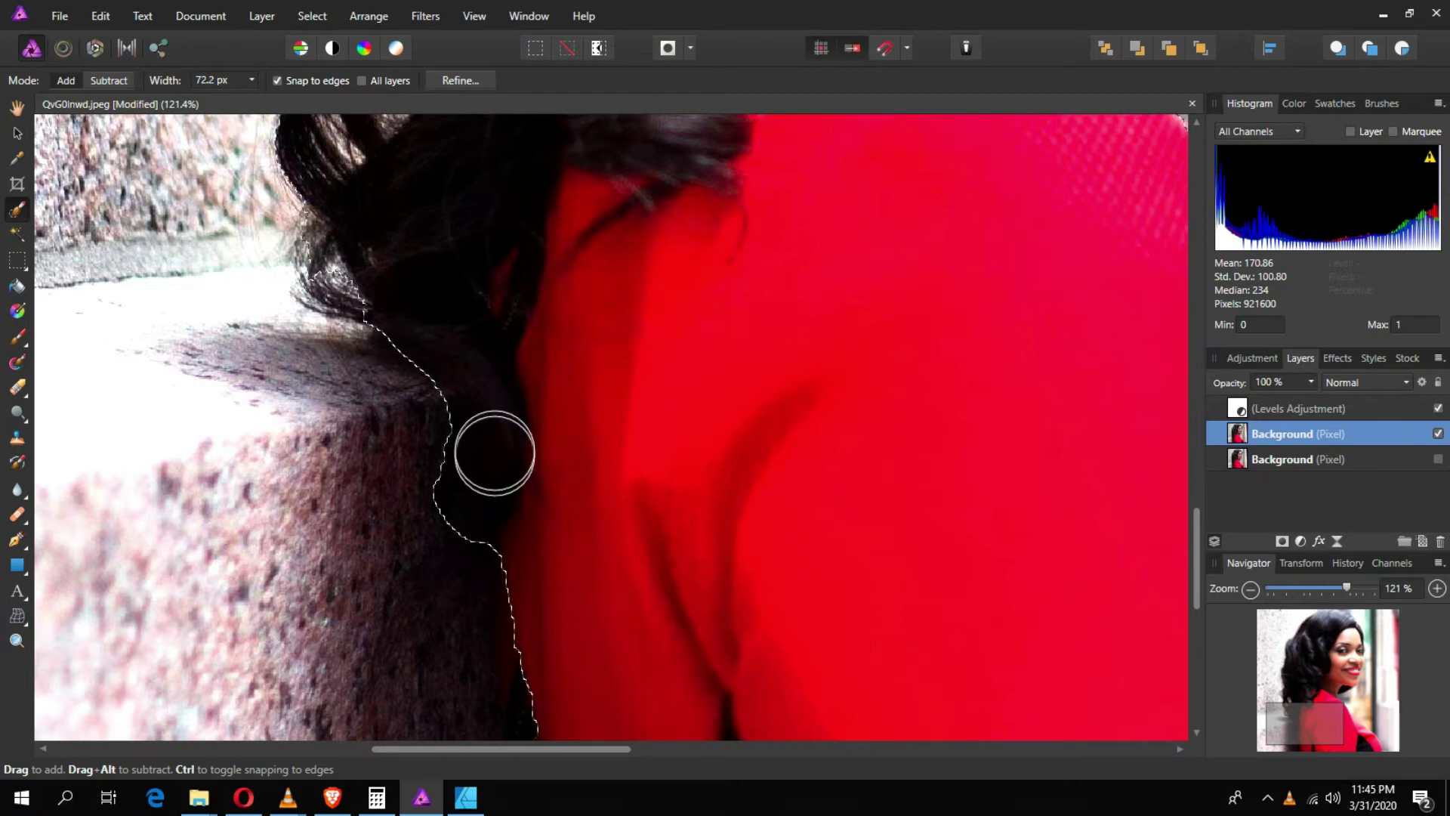
mouse_move(340, 276)
mouse_down()
mouse_move(238, 213)
mouse_move(236, 301)
mouse_move(256, 302)
mouse_up()
scroll(260, 303, down, 2)
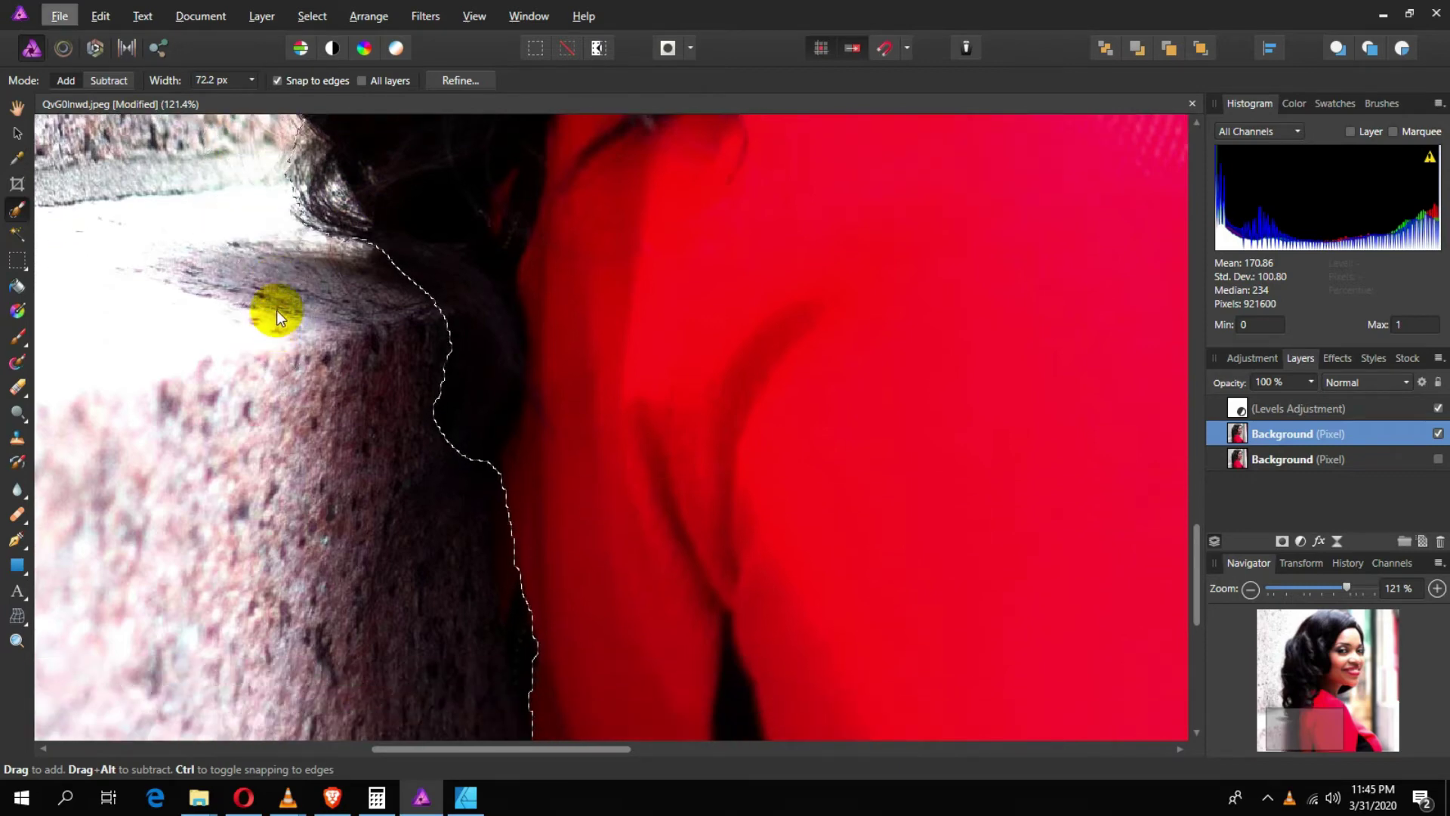
scroll(276, 309, down, 2)
scroll(294, 320, up, 2)
scroll(317, 330, up, 2)
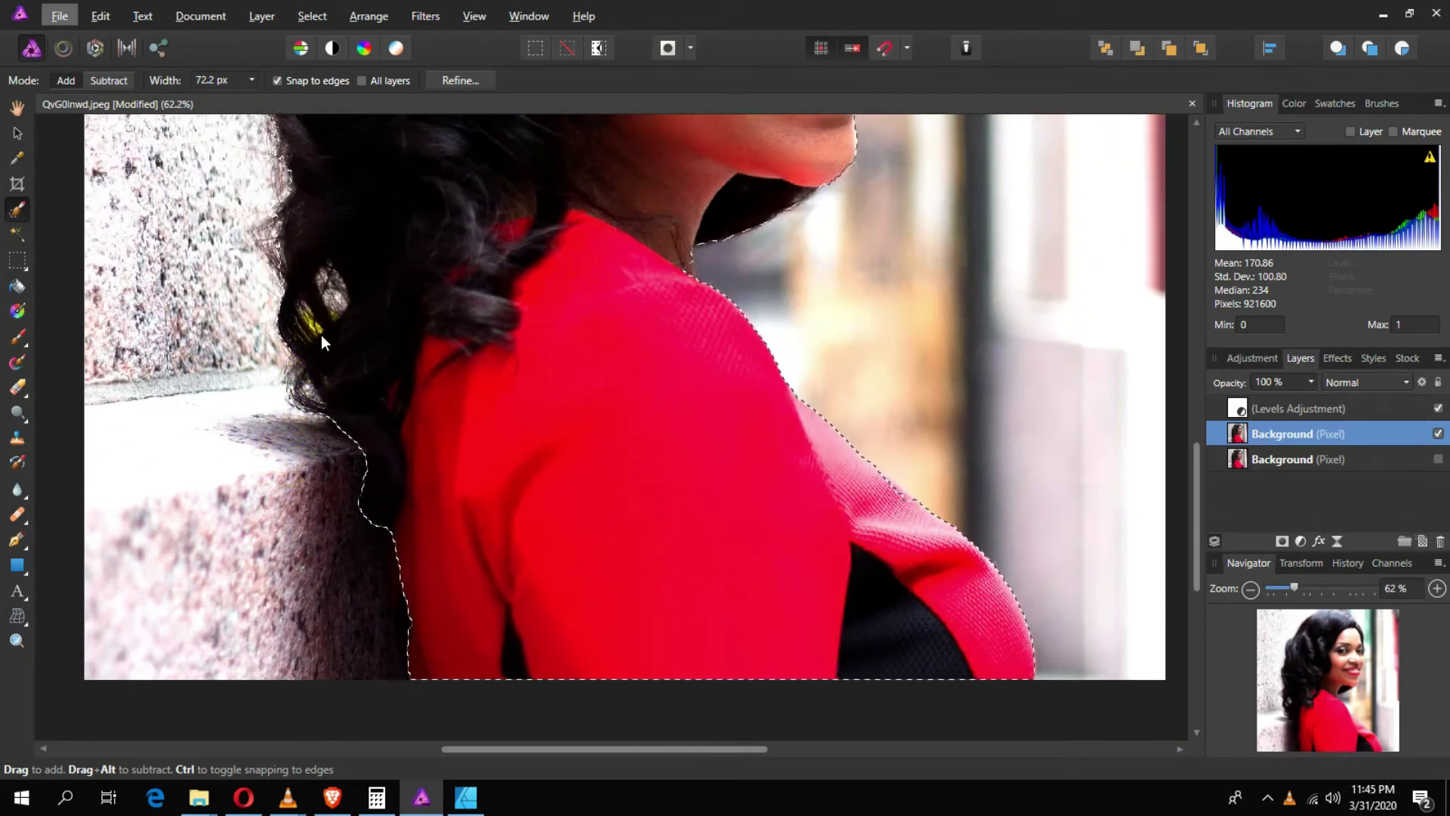
scroll(321, 334, up, 2)
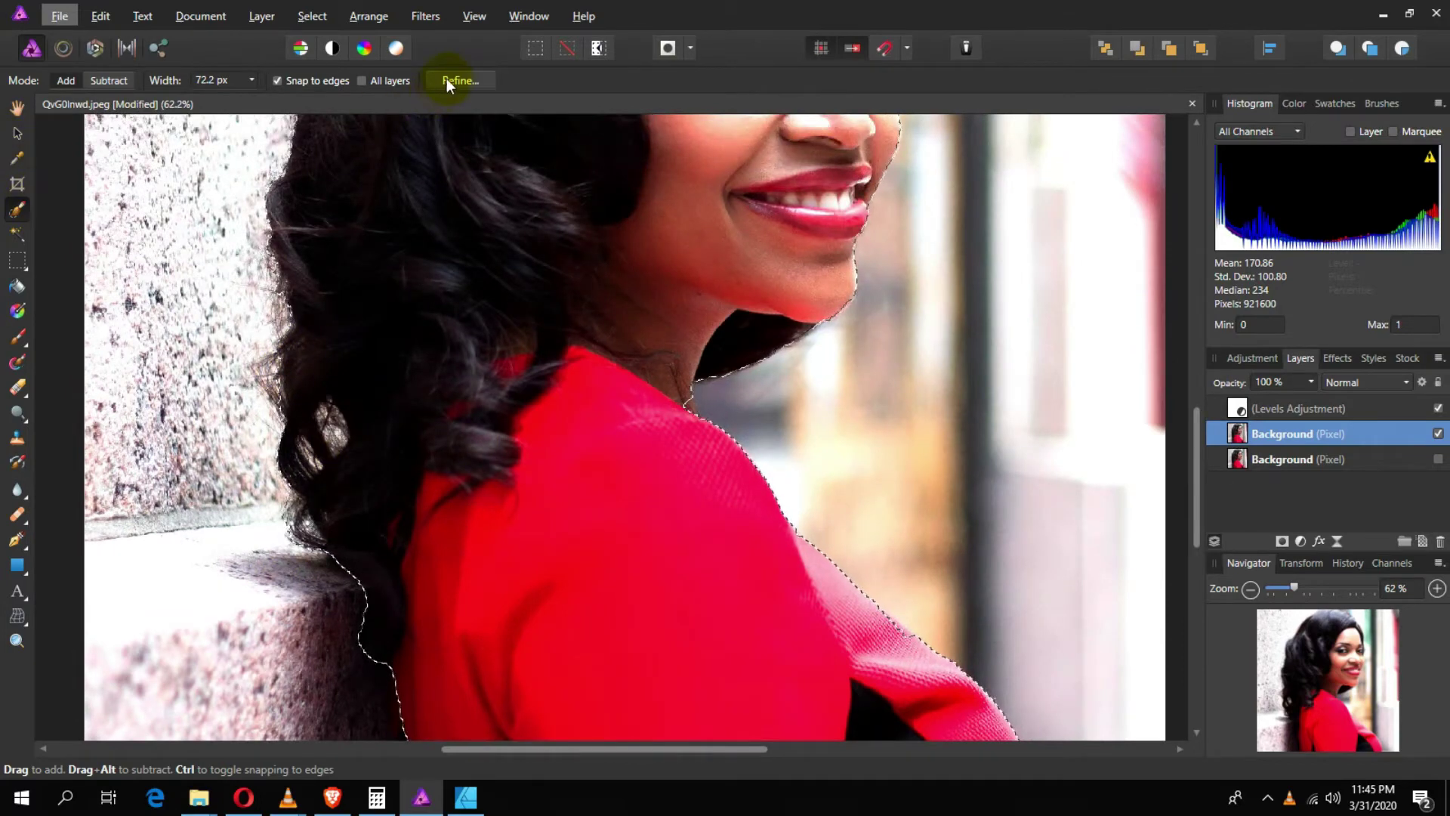
scroll(719, 550, up, 1)
scroll(719, 551, up, 2)
scroll(716, 542, up, 2)
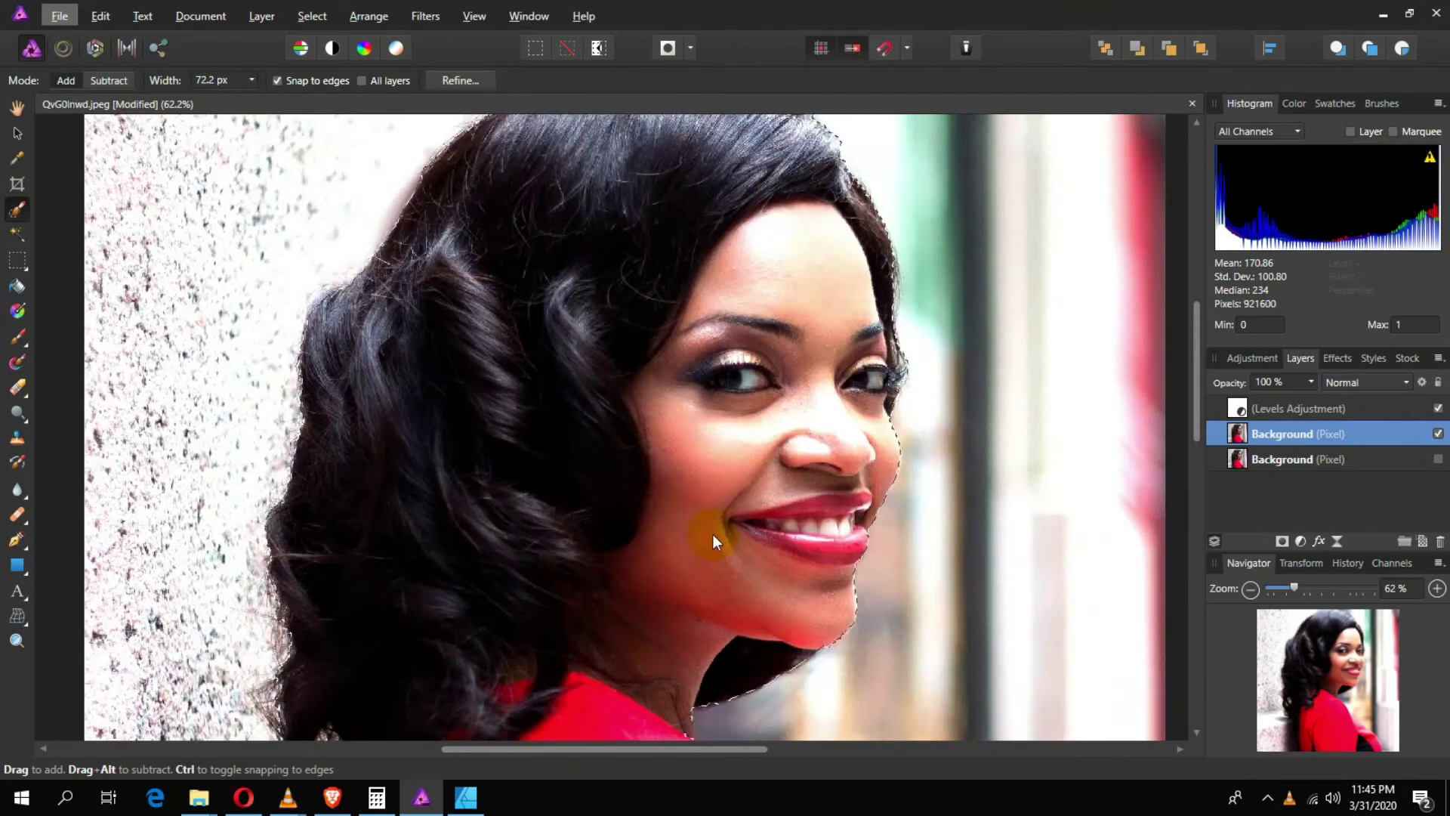
scroll(702, 484, up, 1)
scroll(566, 200, down, 1)
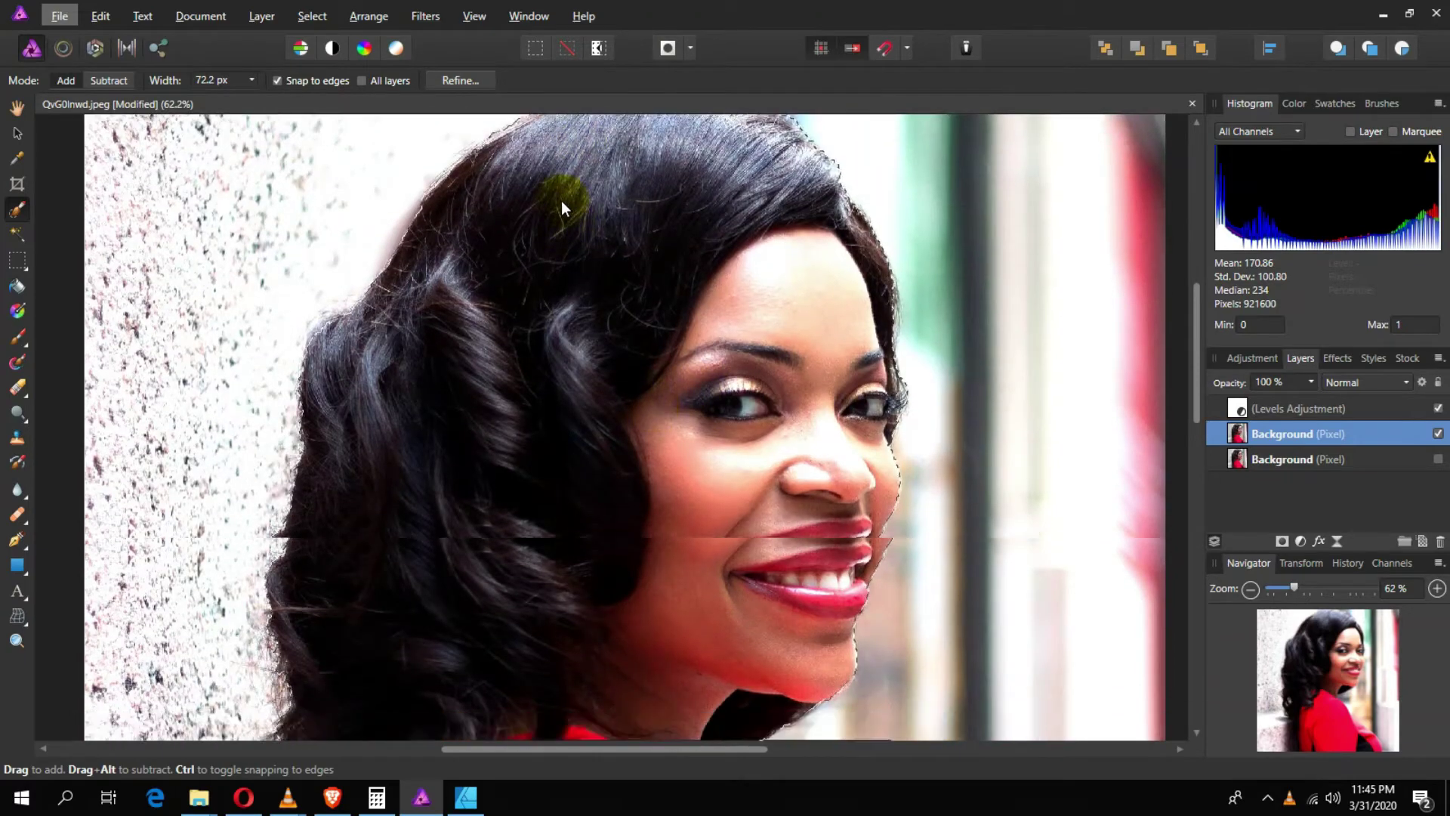
Open Refine Selection, move it aside, preview as Overlay and set border width 0%
click(462, 80)
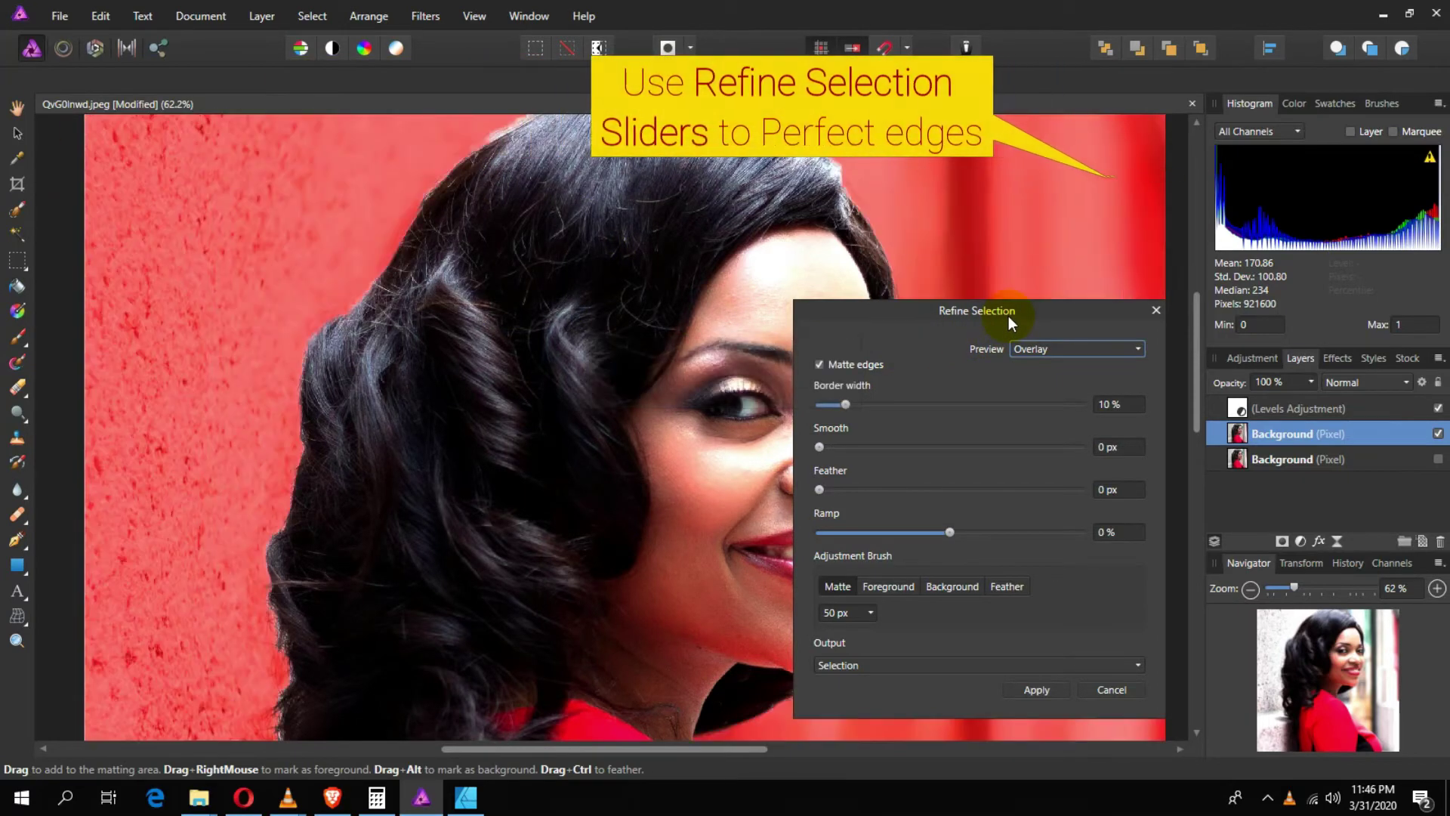
drag(1008, 315, 1160, 191)
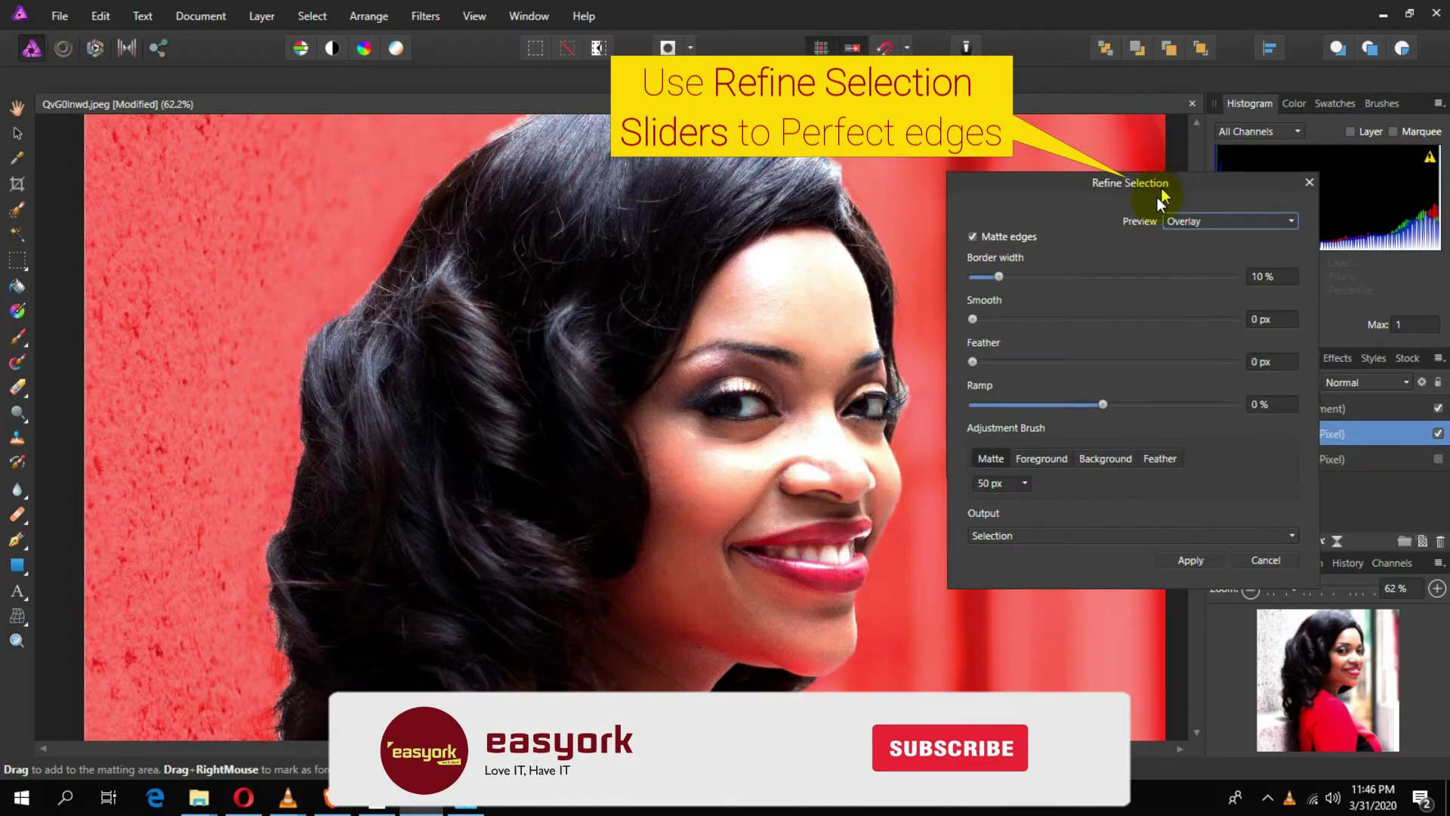
drag(1049, 179, 1144, 100)
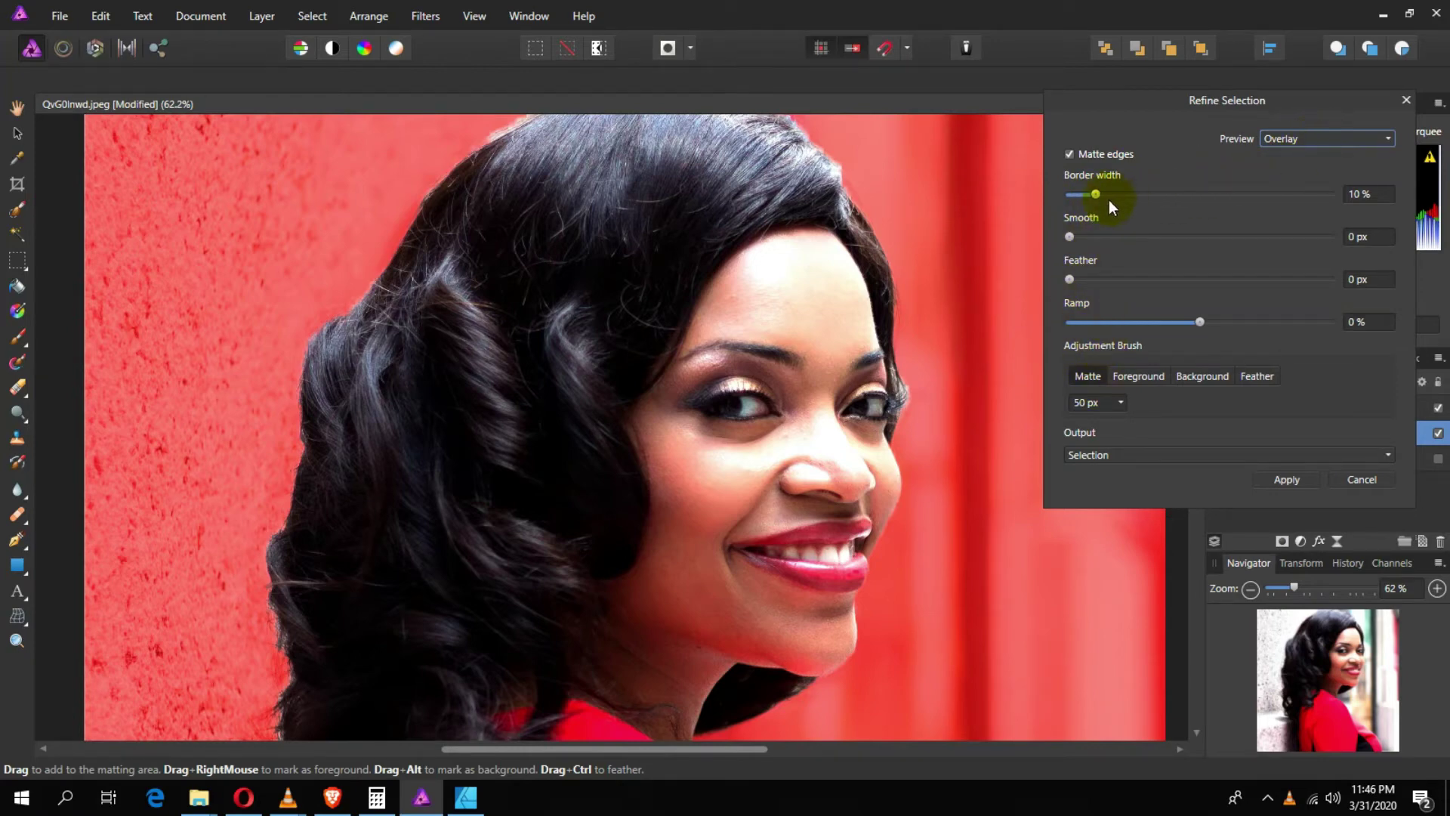
click(1296, 140)
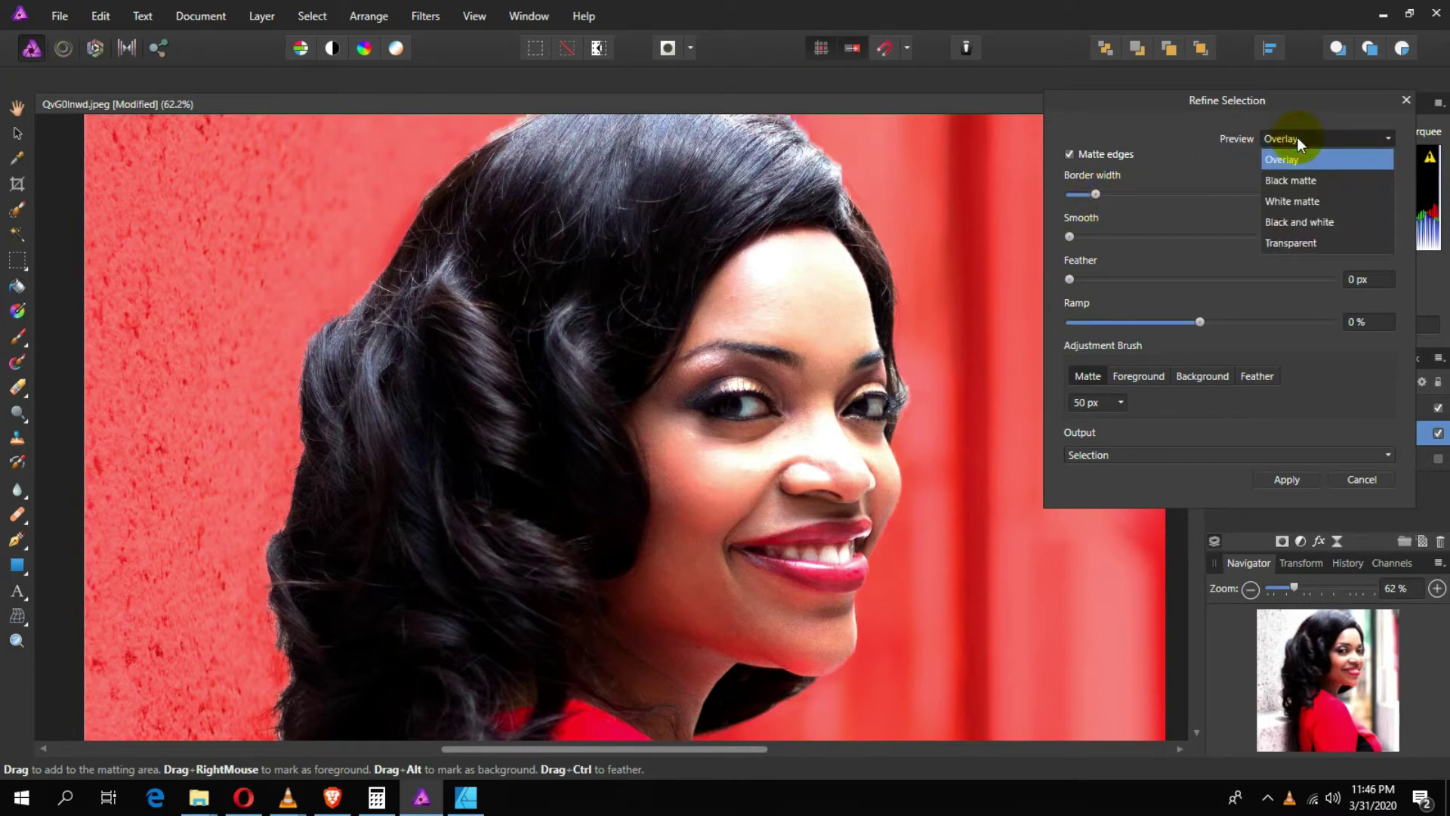
click(1293, 201)
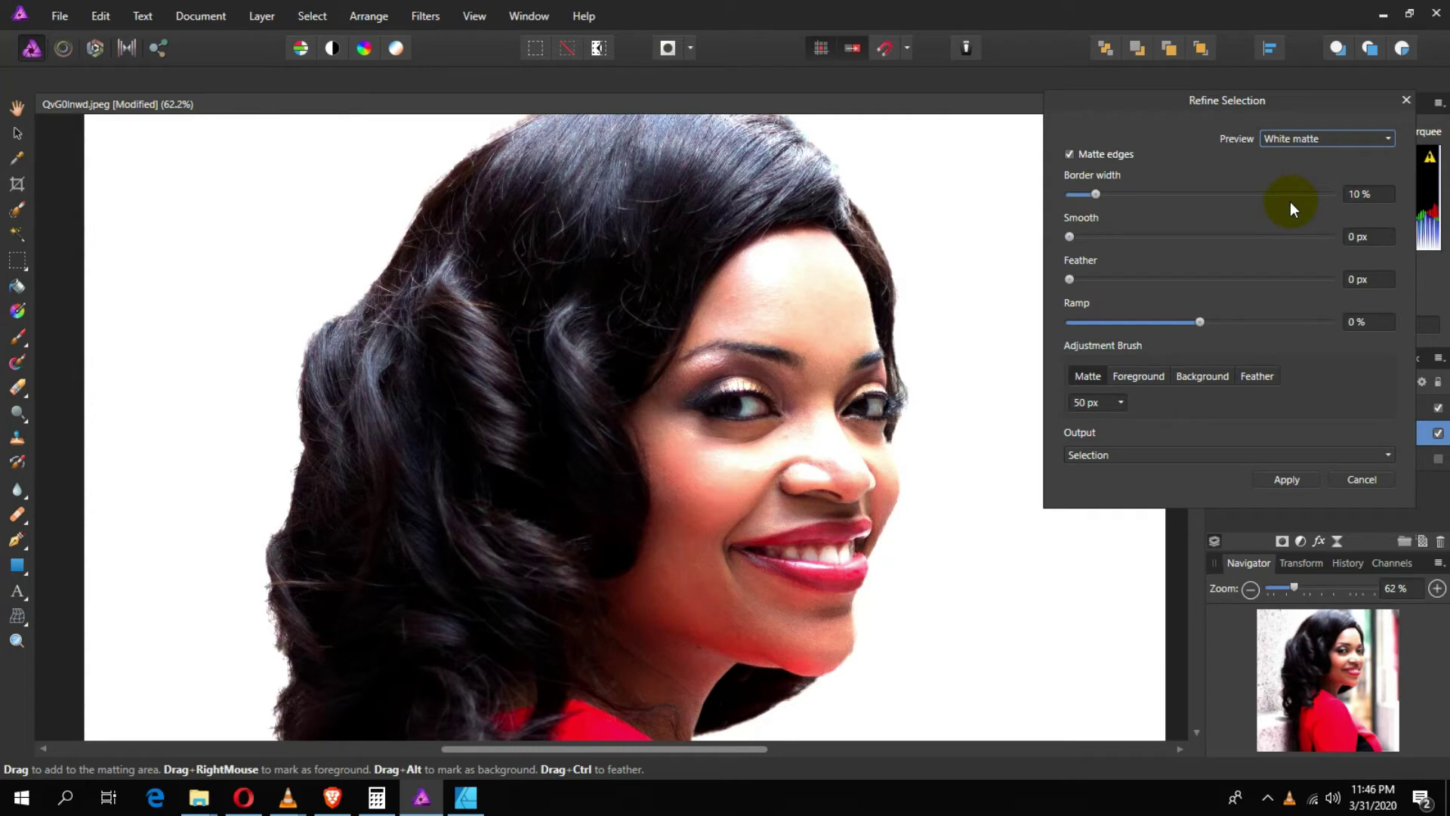
click(1302, 139)
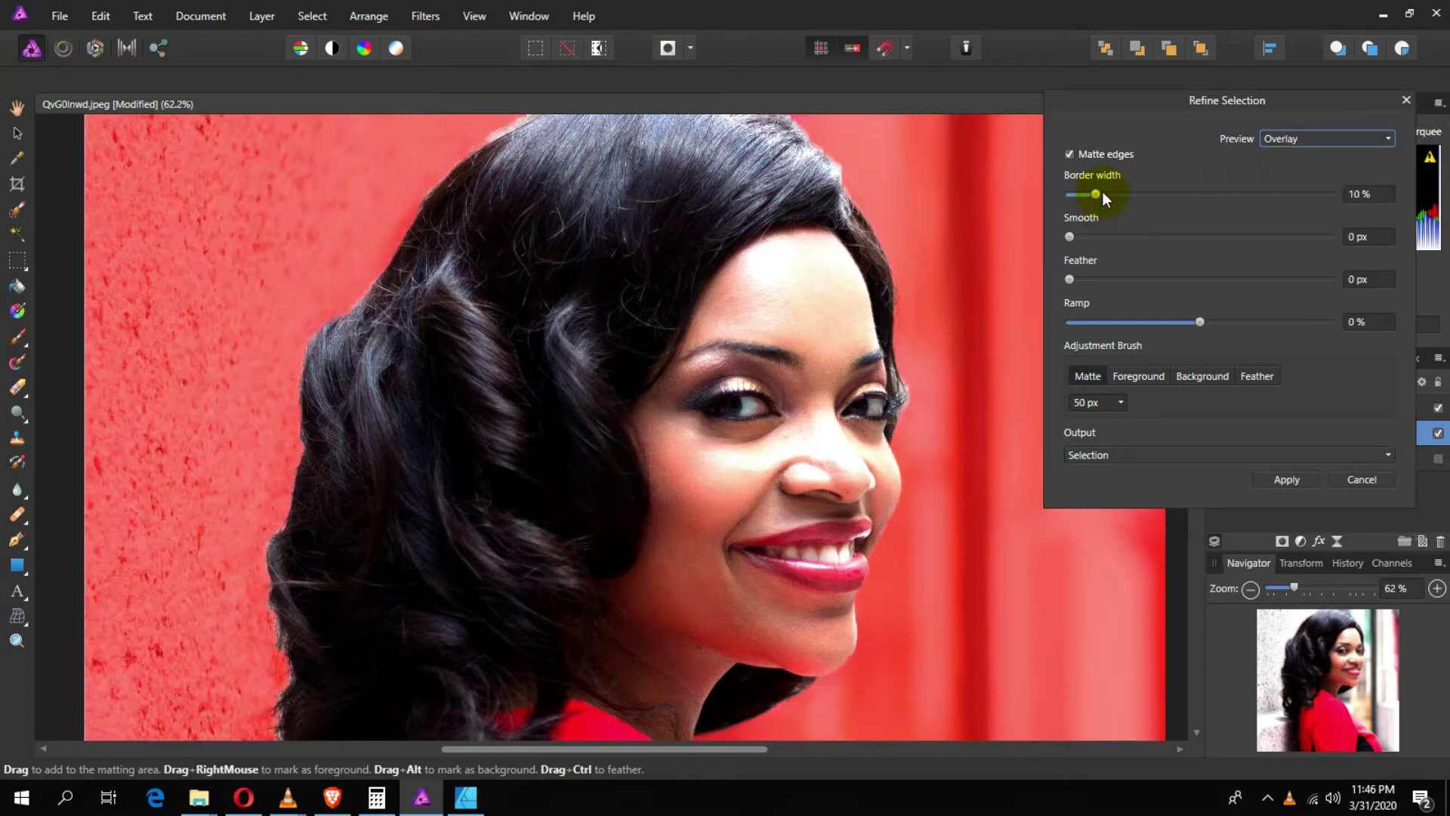
drag(1103, 193, 1068, 190)
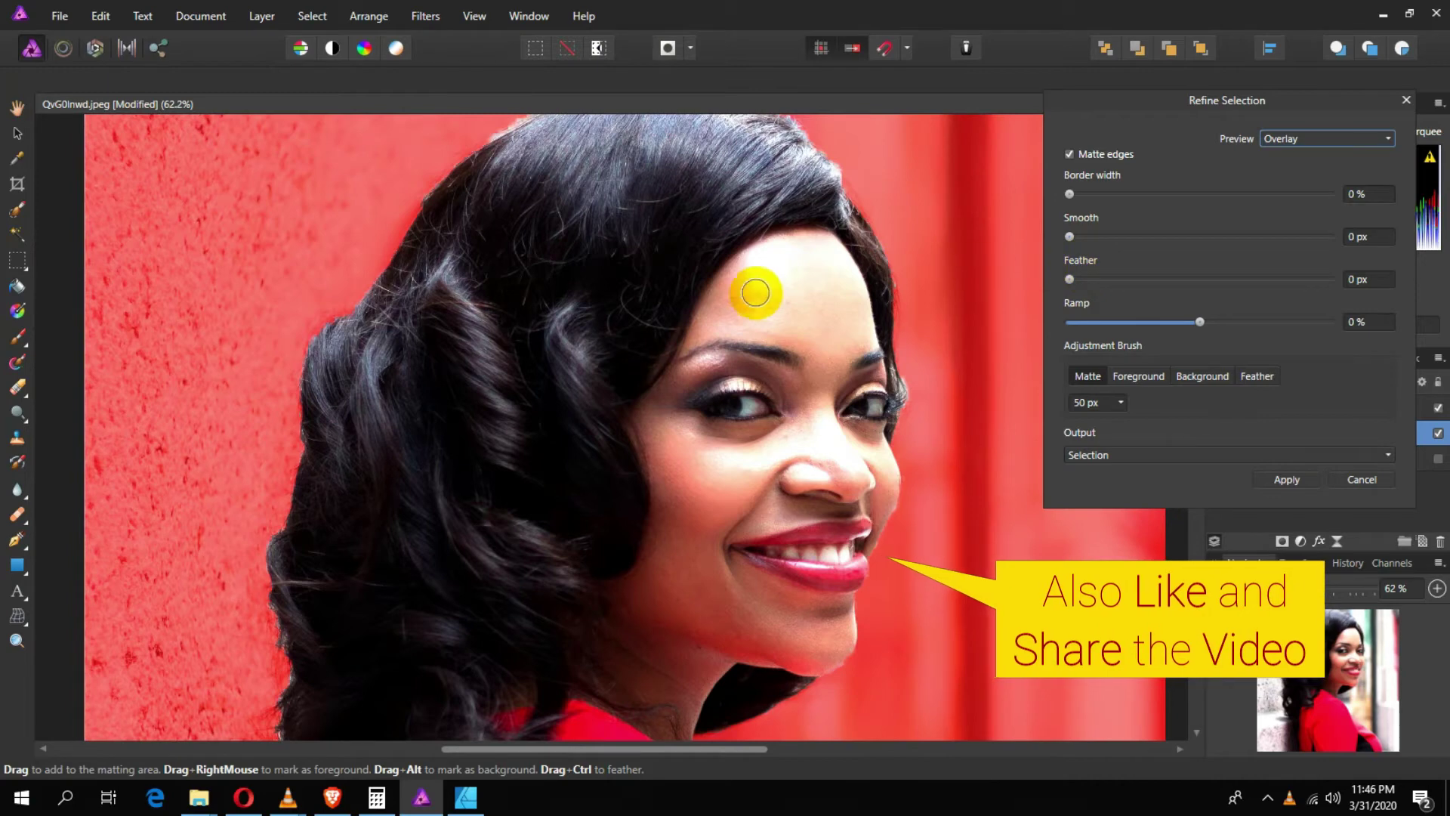
Matte-brush the edge beside the right eye and along the lower and left hair
scroll(745, 282, down, 5)
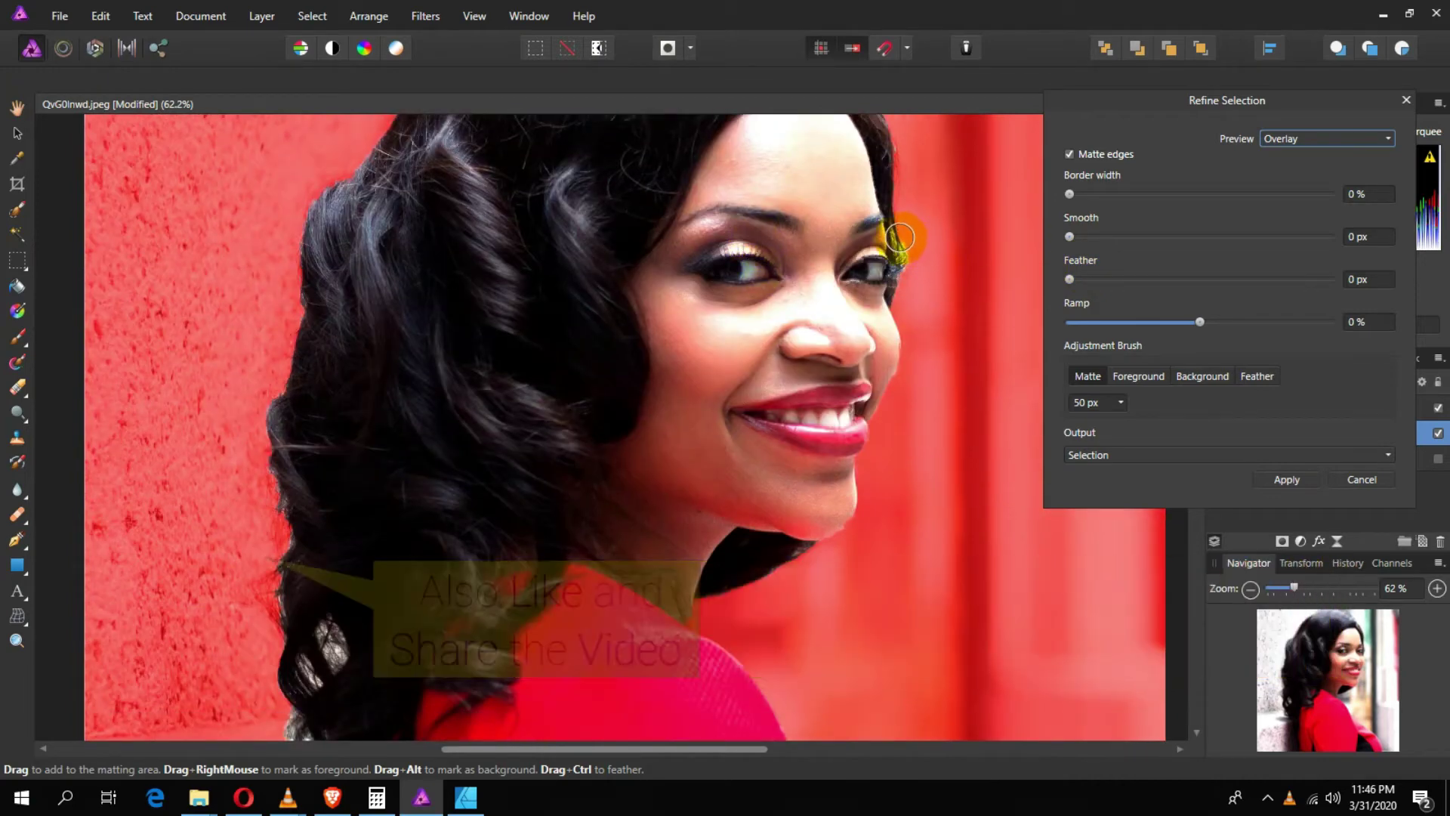
drag(908, 267, 936, 301)
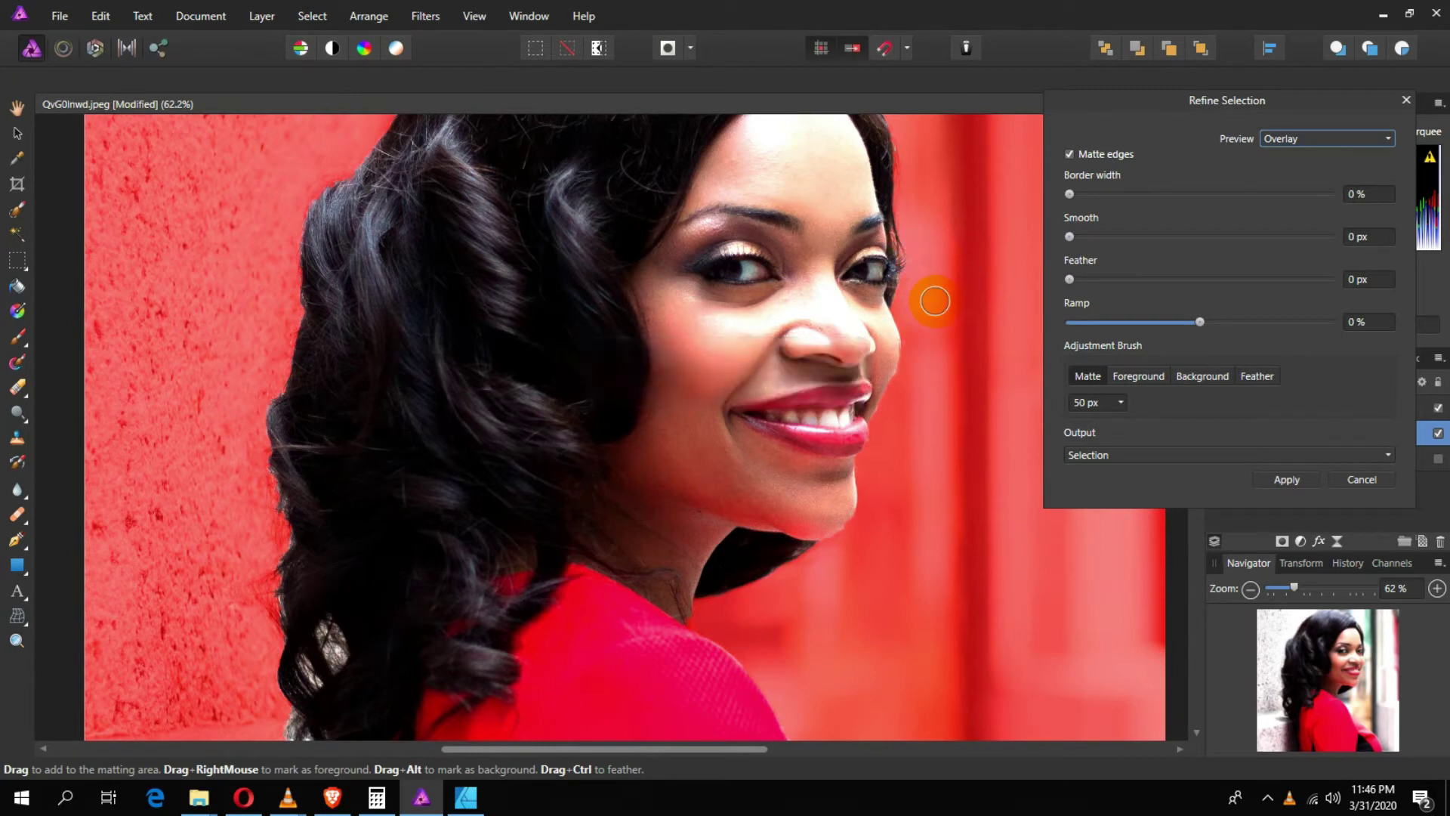
scroll(933, 300, down, 1)
scroll(906, 305, down, 1)
scroll(513, 407, down, 2)
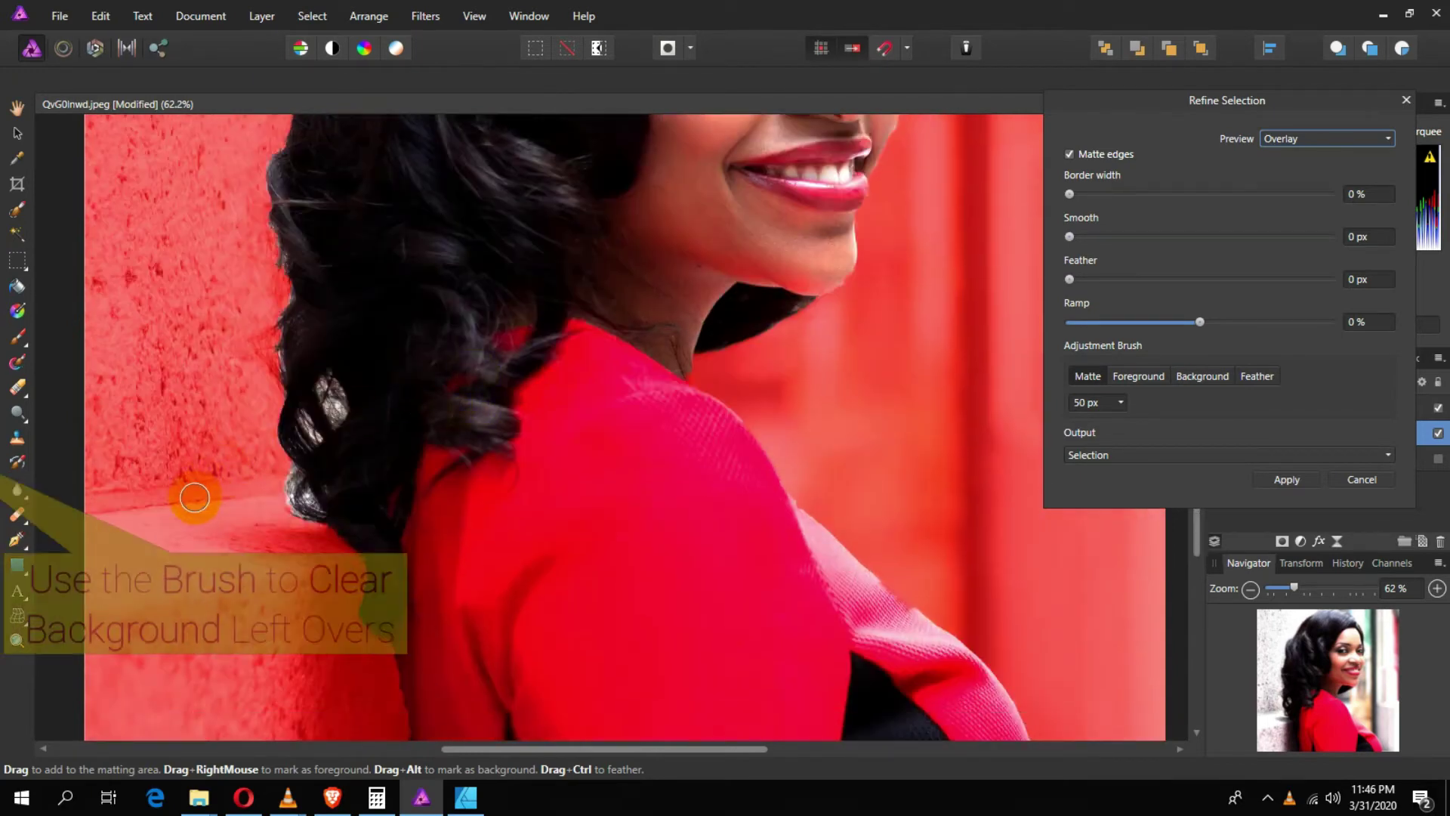
drag(194, 498, 309, 520)
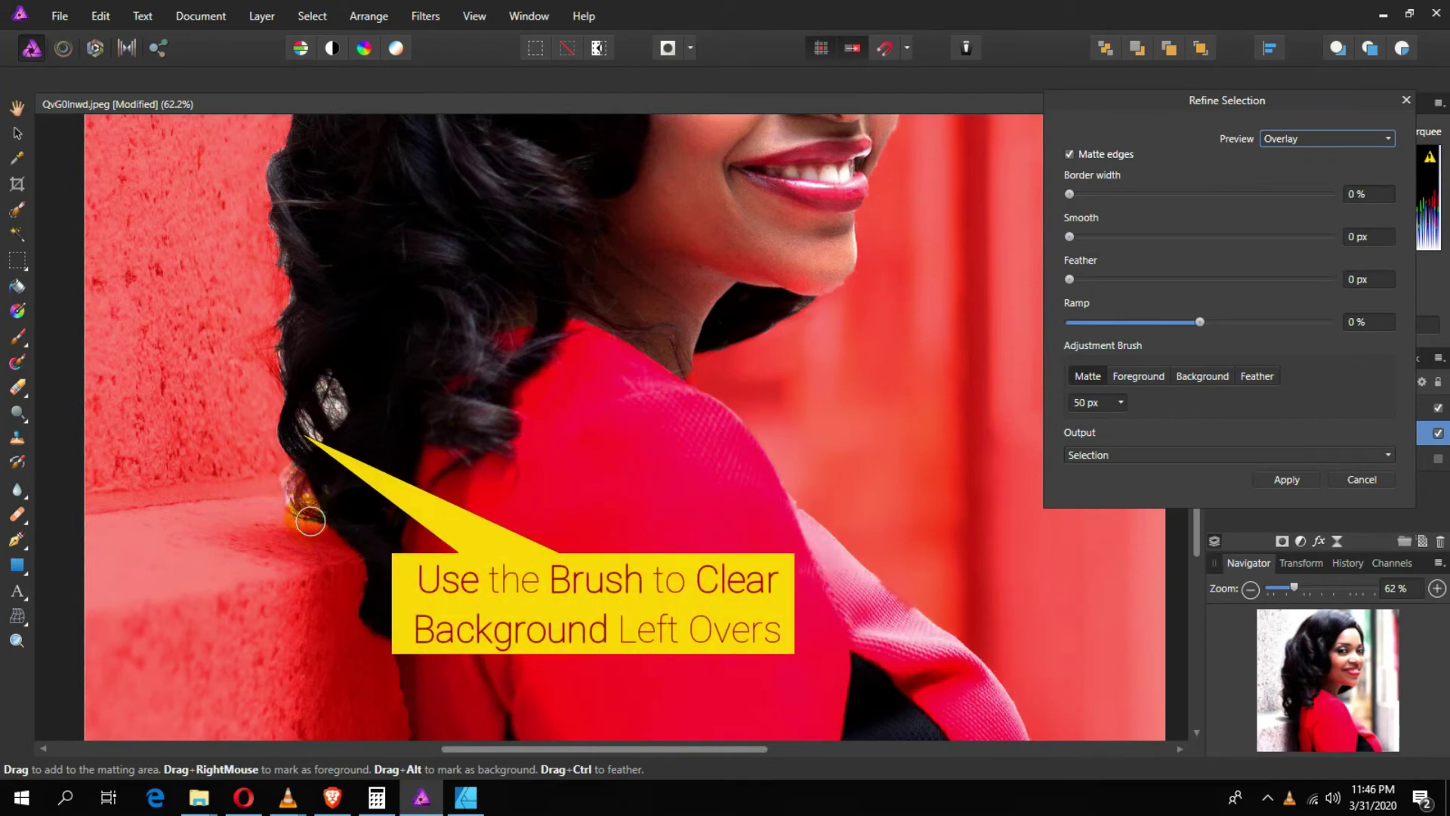
drag(309, 520, 301, 488)
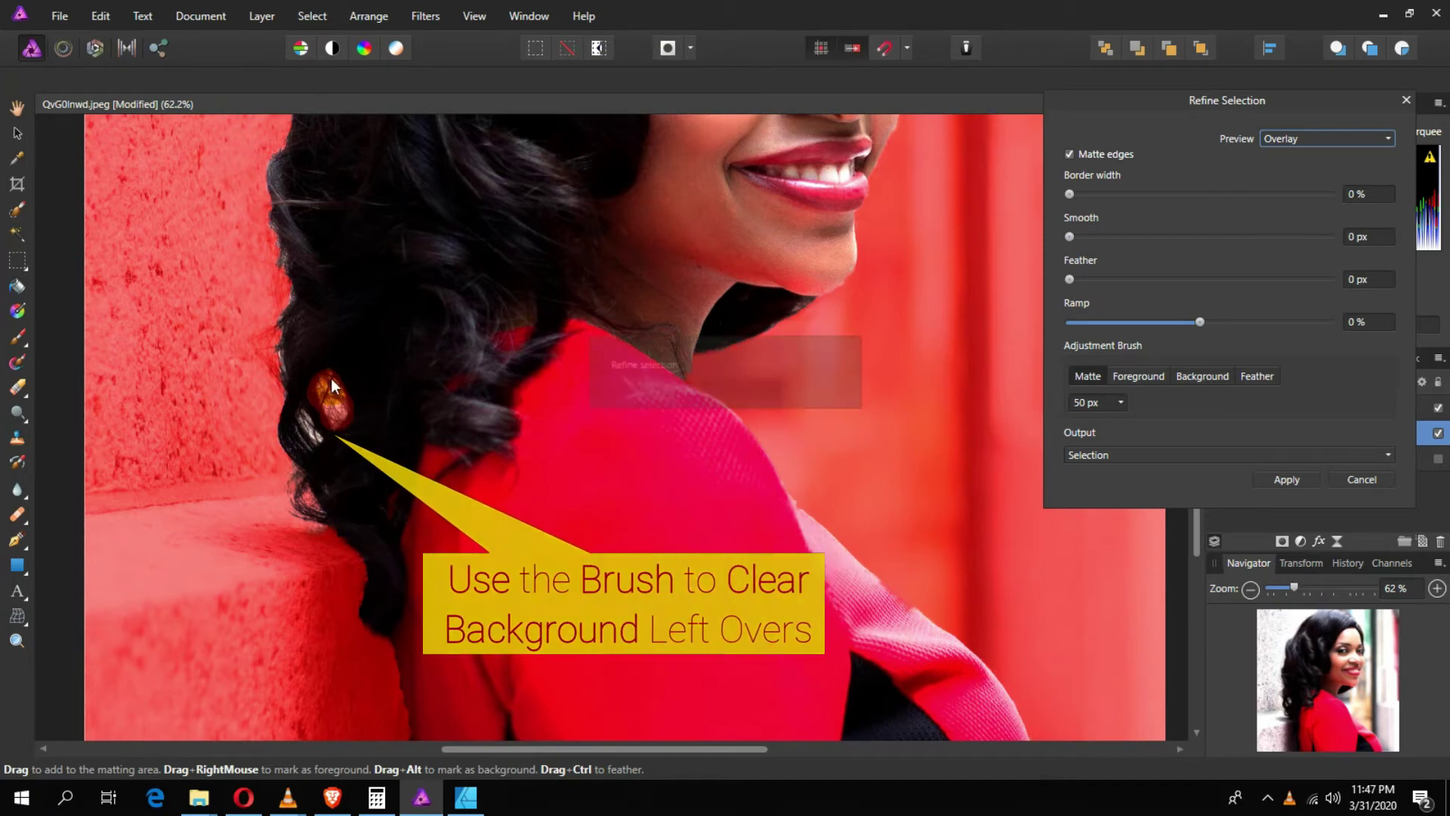
drag(331, 378, 331, 390)
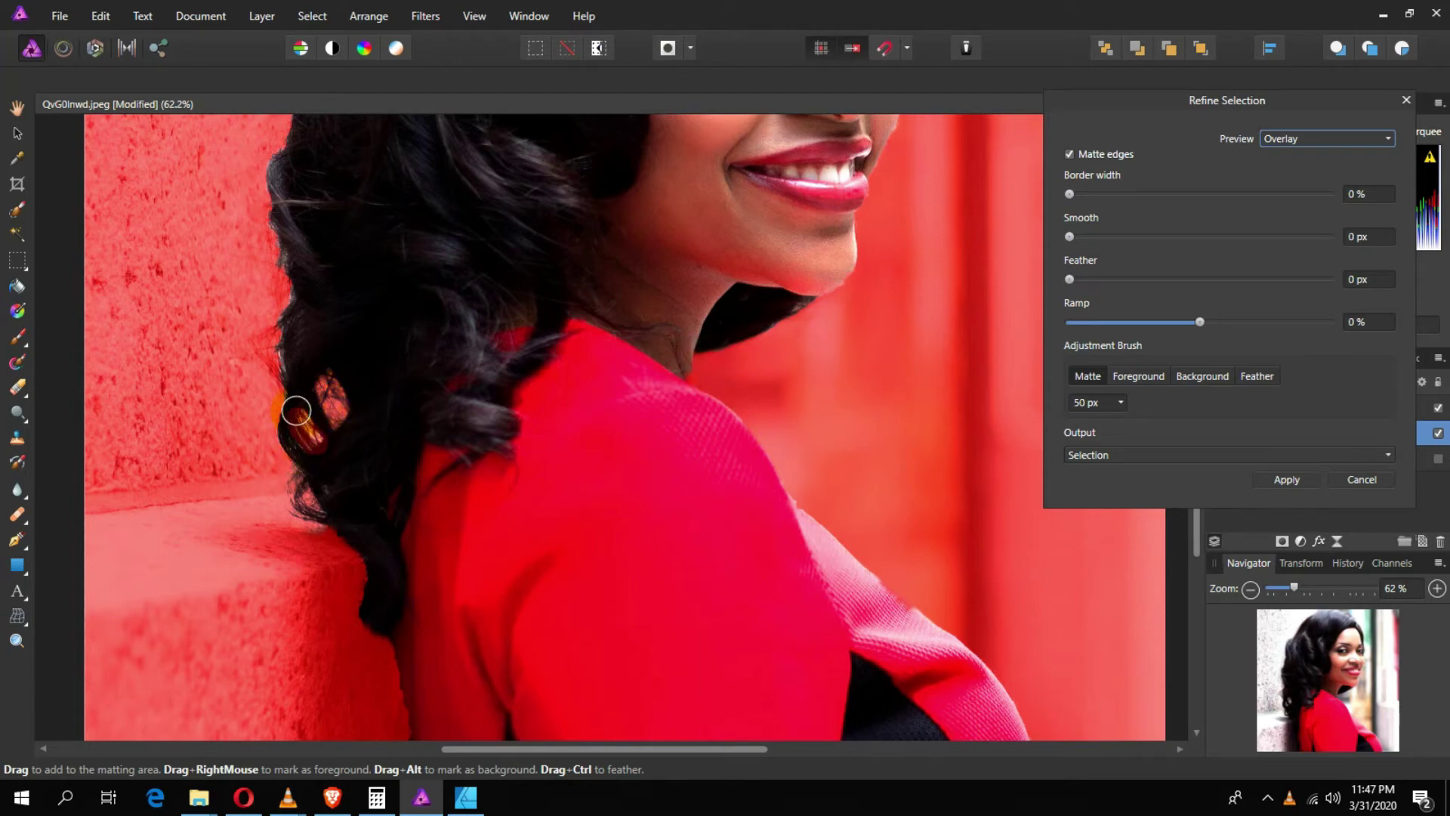
click(328, 487)
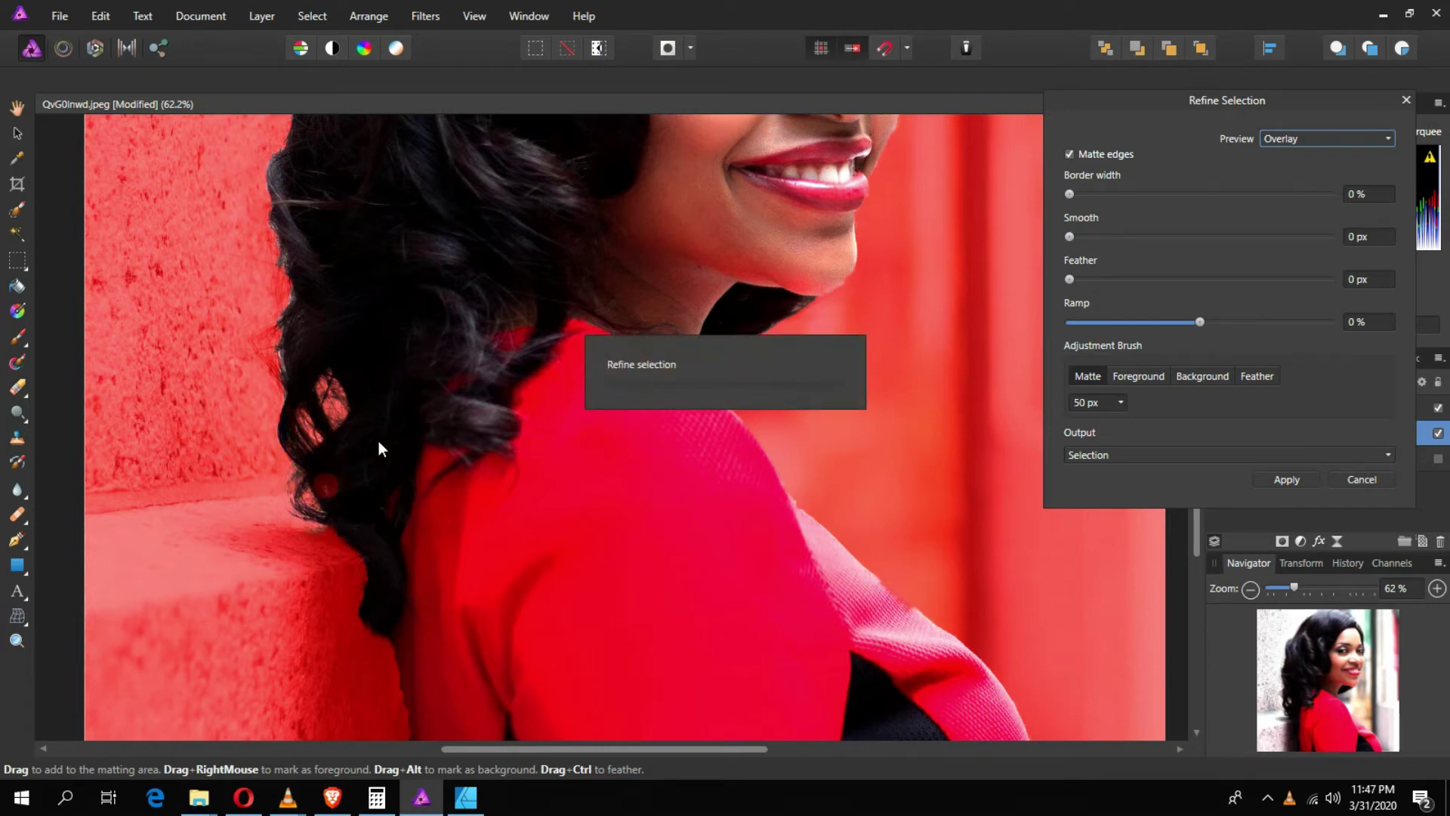
drag(281, 376, 282, 292)
drag(273, 218, 270, 165)
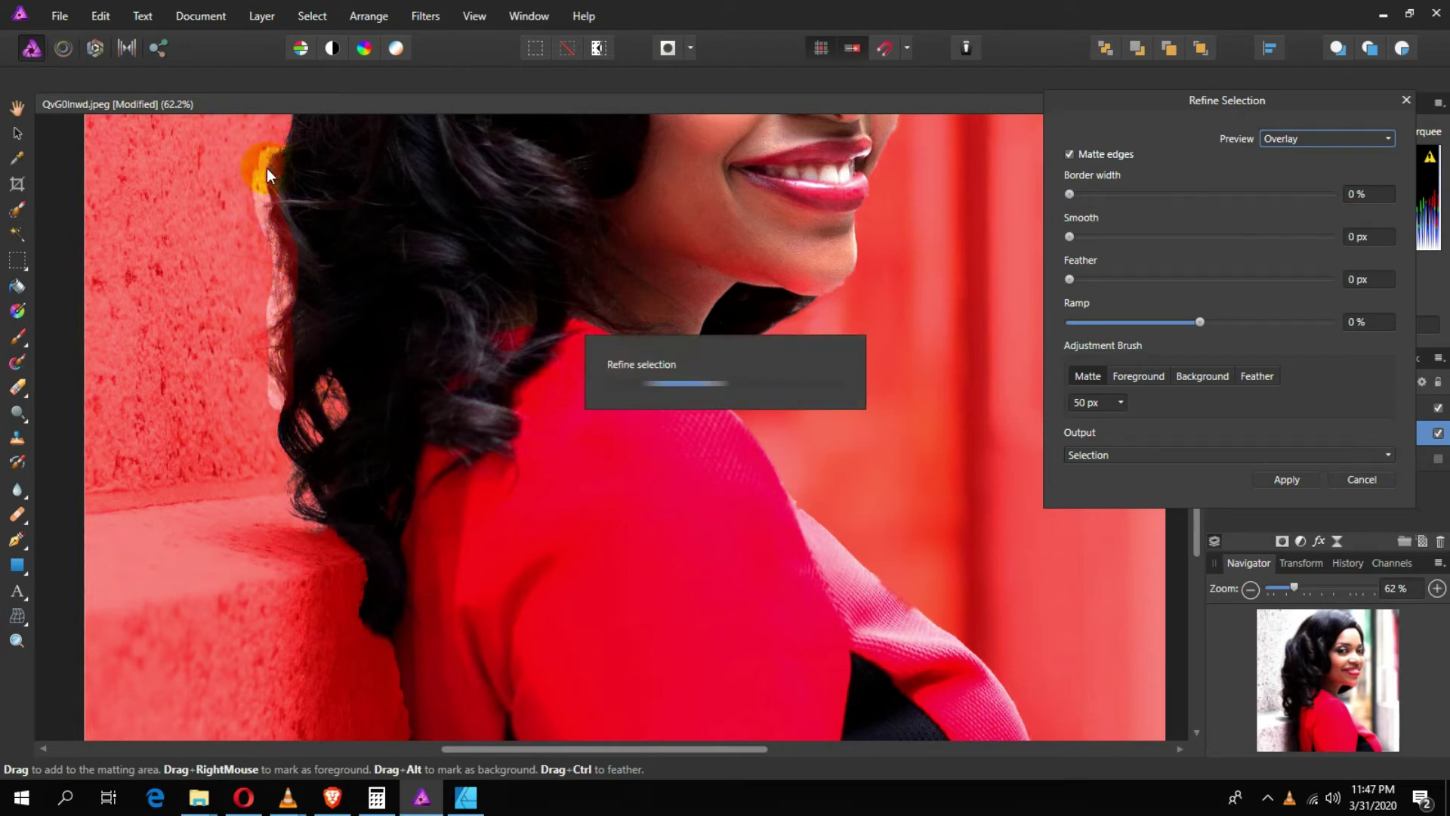
Clean leftover background off the top of the hair with the matte brush
scroll(279, 196, up, 5)
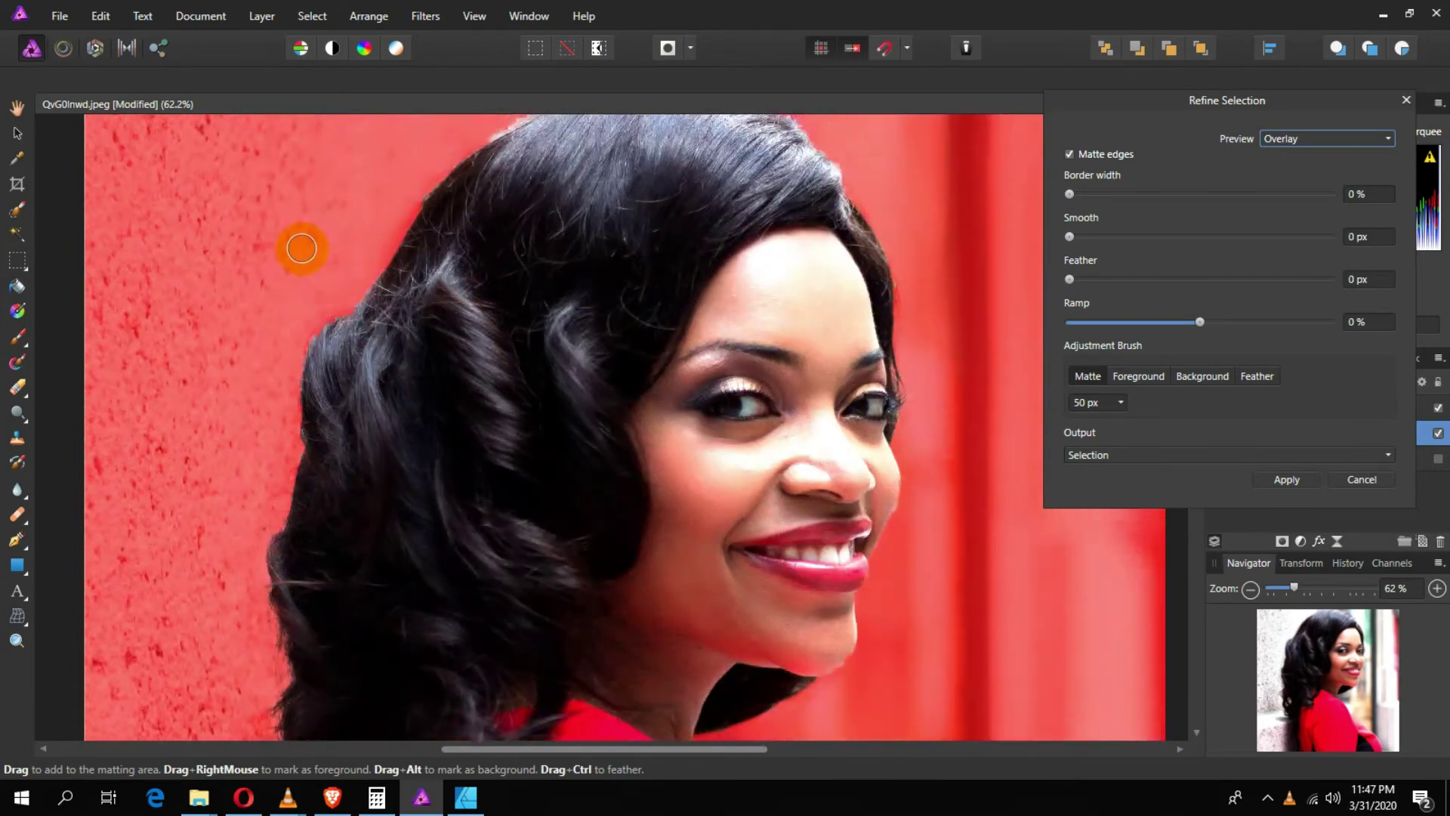
scroll(597, 208, up, 4)
drag(602, 196, 481, 240)
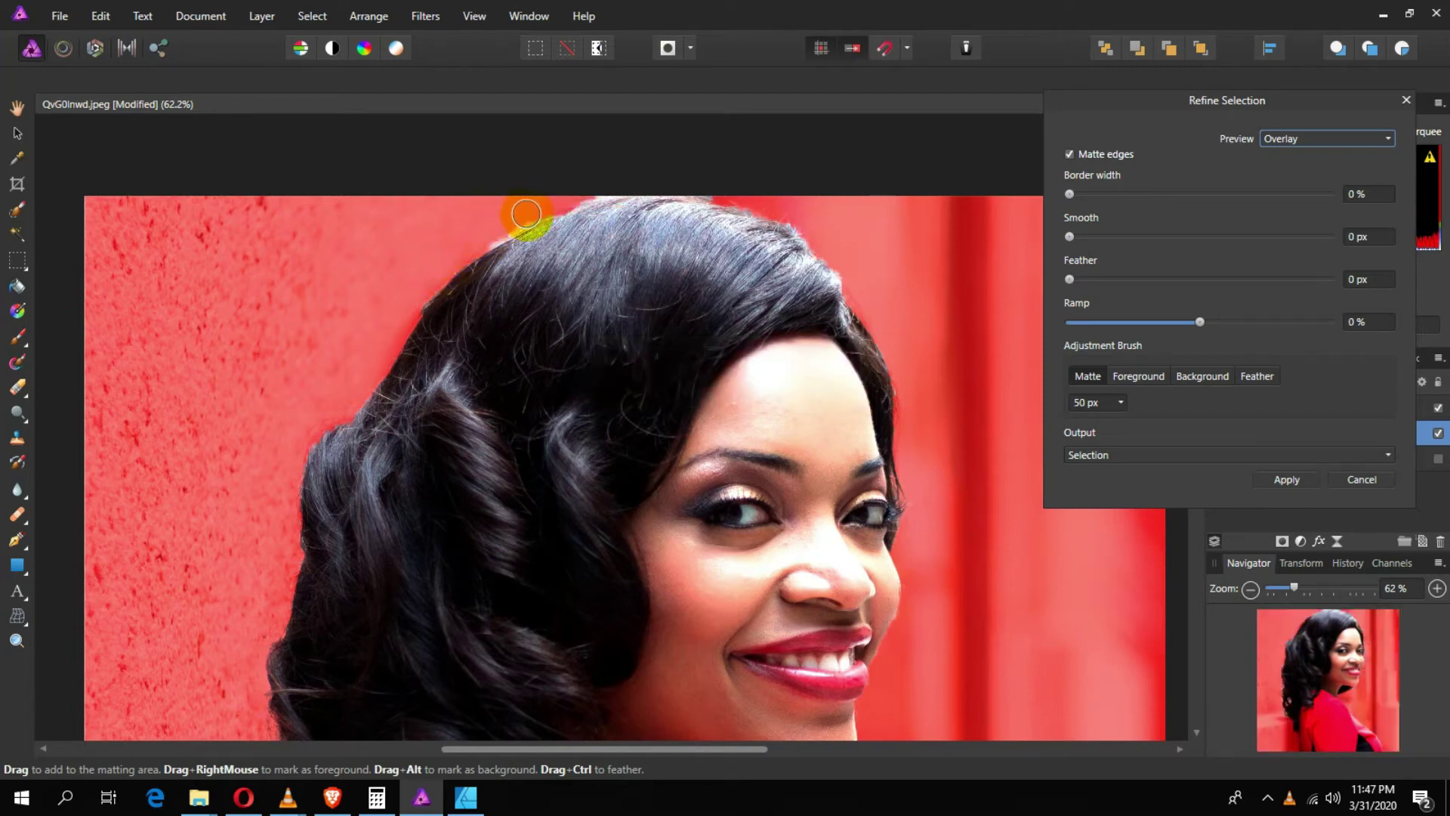
drag(534, 212, 496, 228)
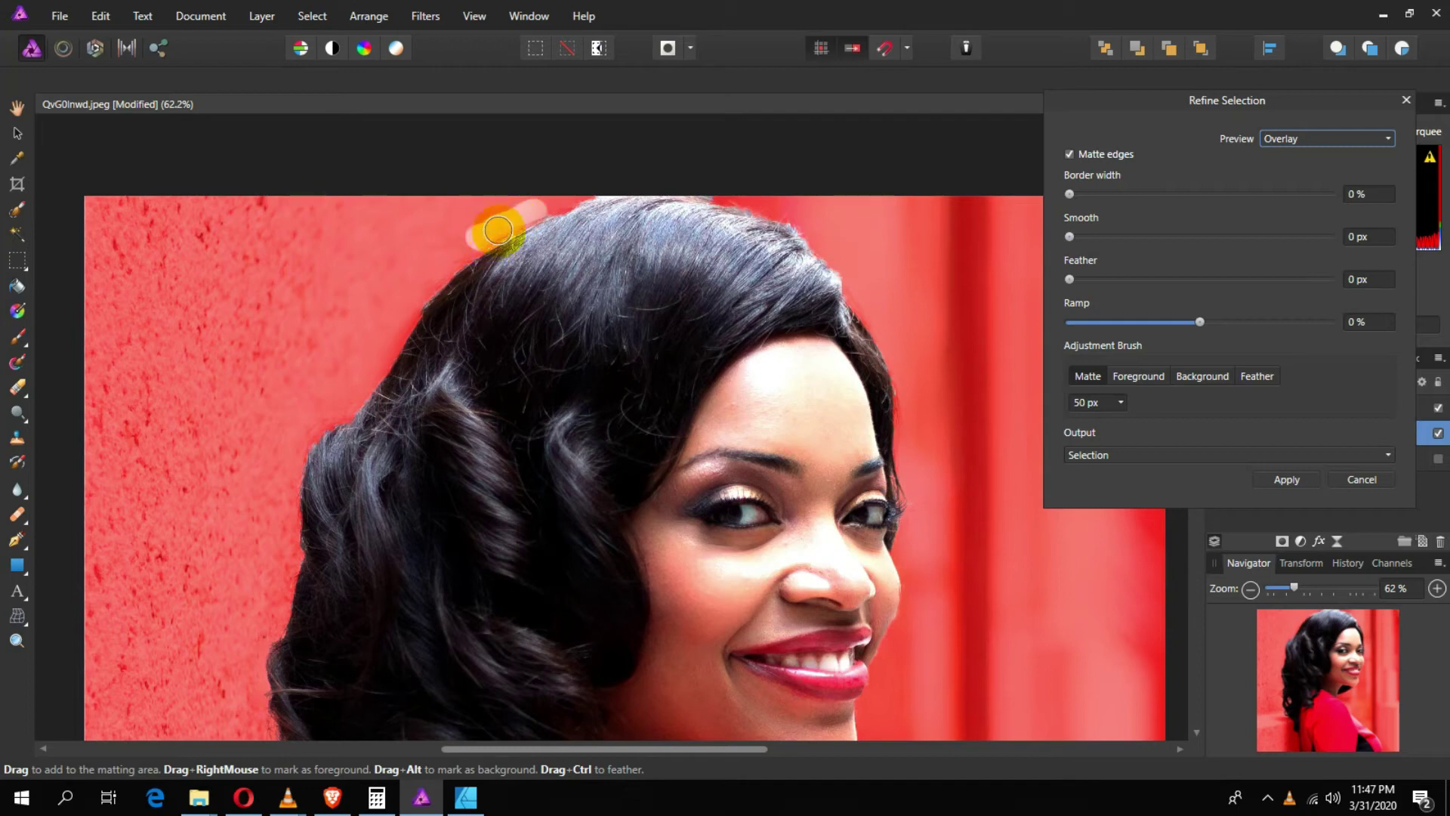
drag(516, 220, 476, 233)
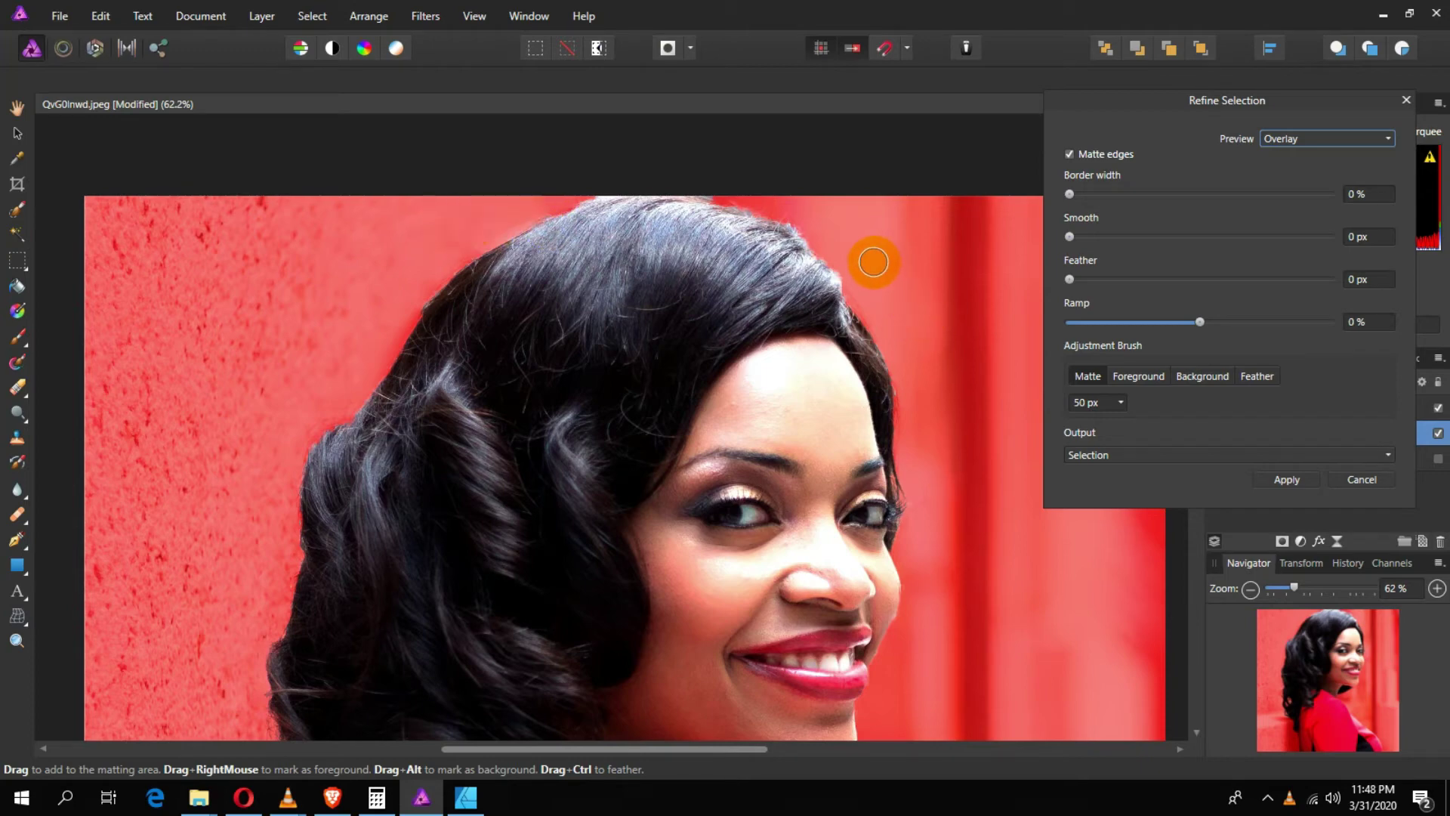
scroll(865, 256, down, 3)
scroll(862, 256, down, 3)
scroll(868, 271, down, 1)
scroll(876, 283, down, 2)
scroll(879, 287, down, 3)
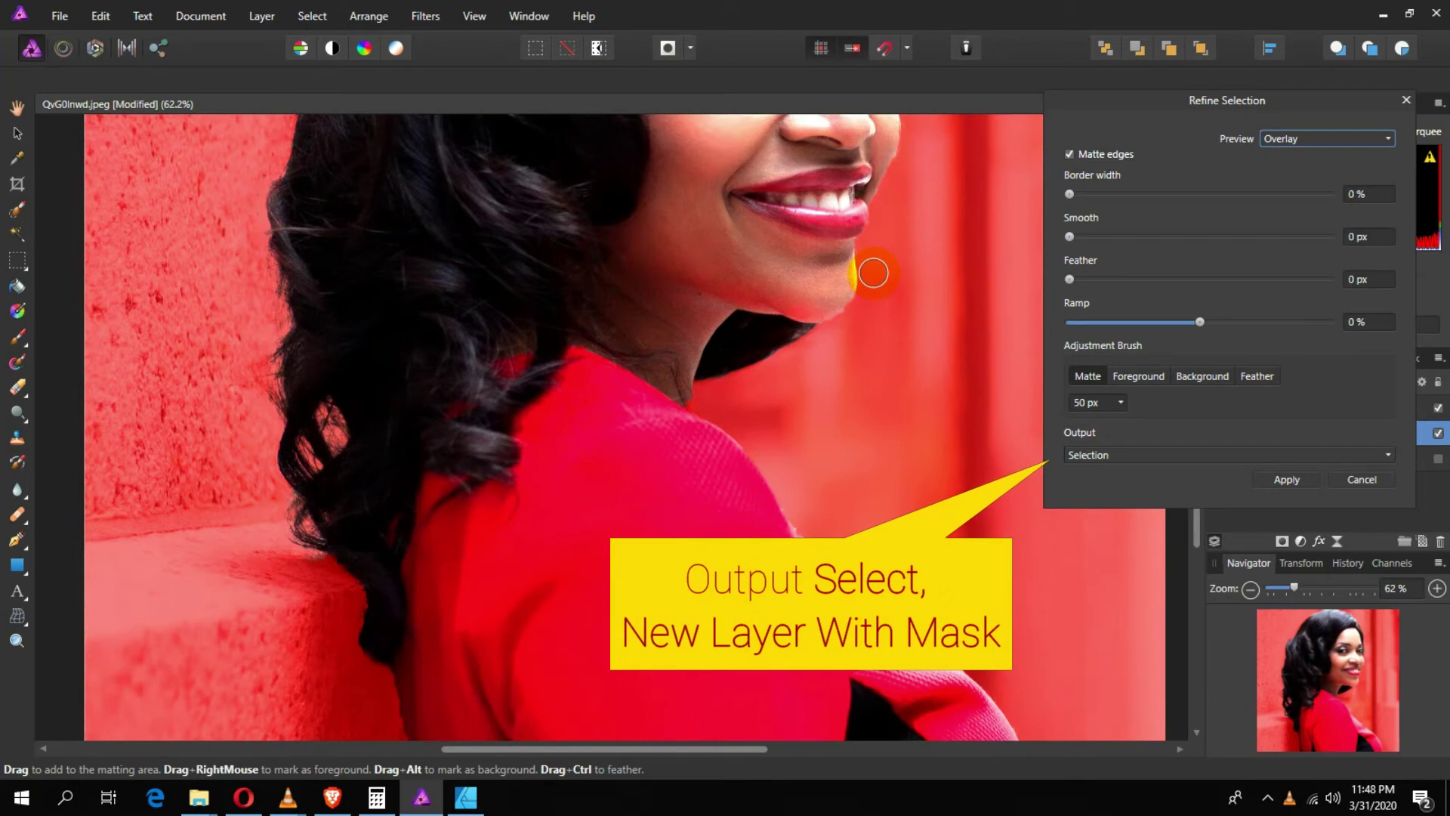
Set the refinement output to New layer with mask and apply it
click(1132, 455)
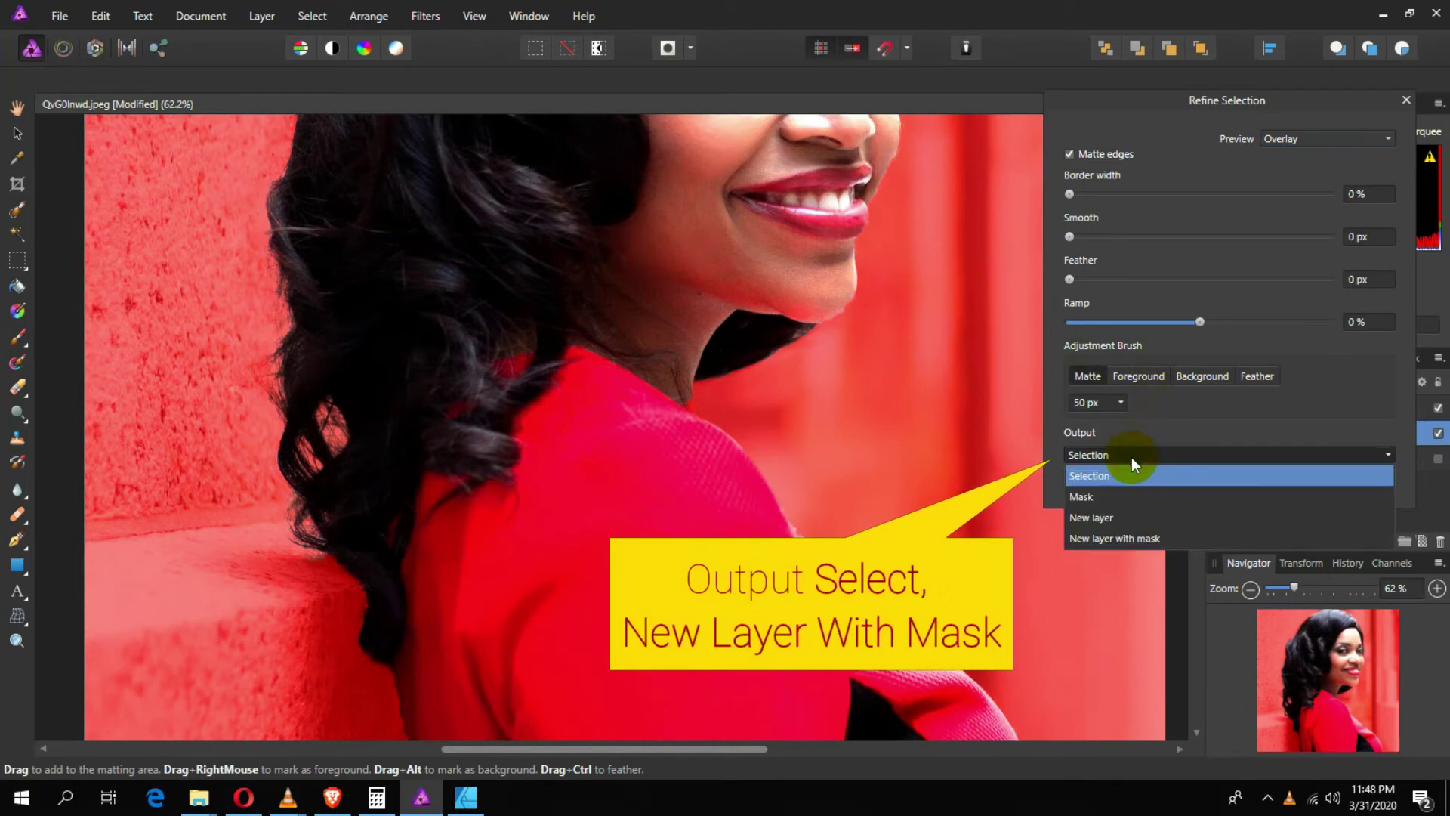
click(1109, 539)
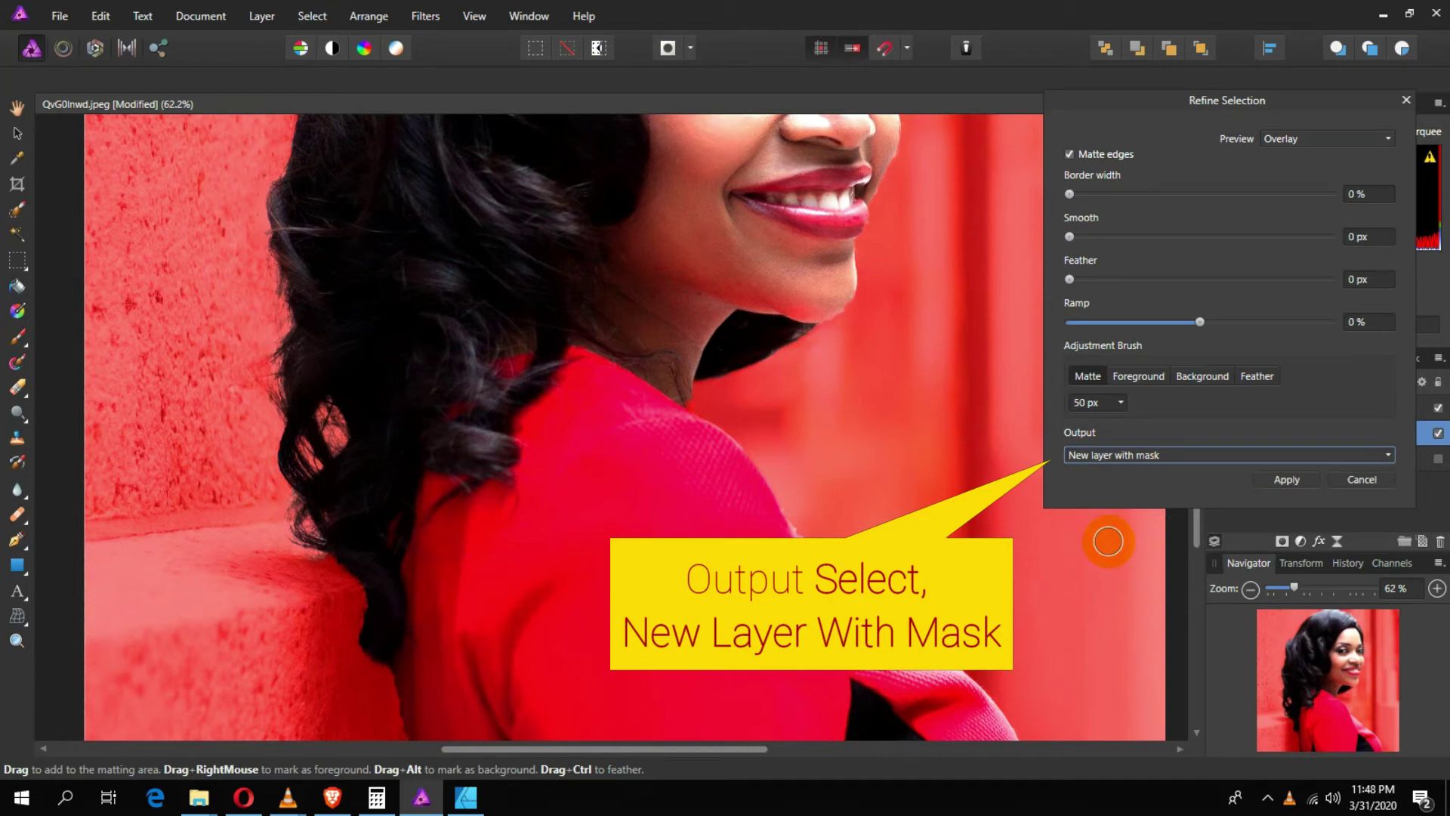
scroll(579, 181, up, 6)
scroll(610, 164, up, 3)
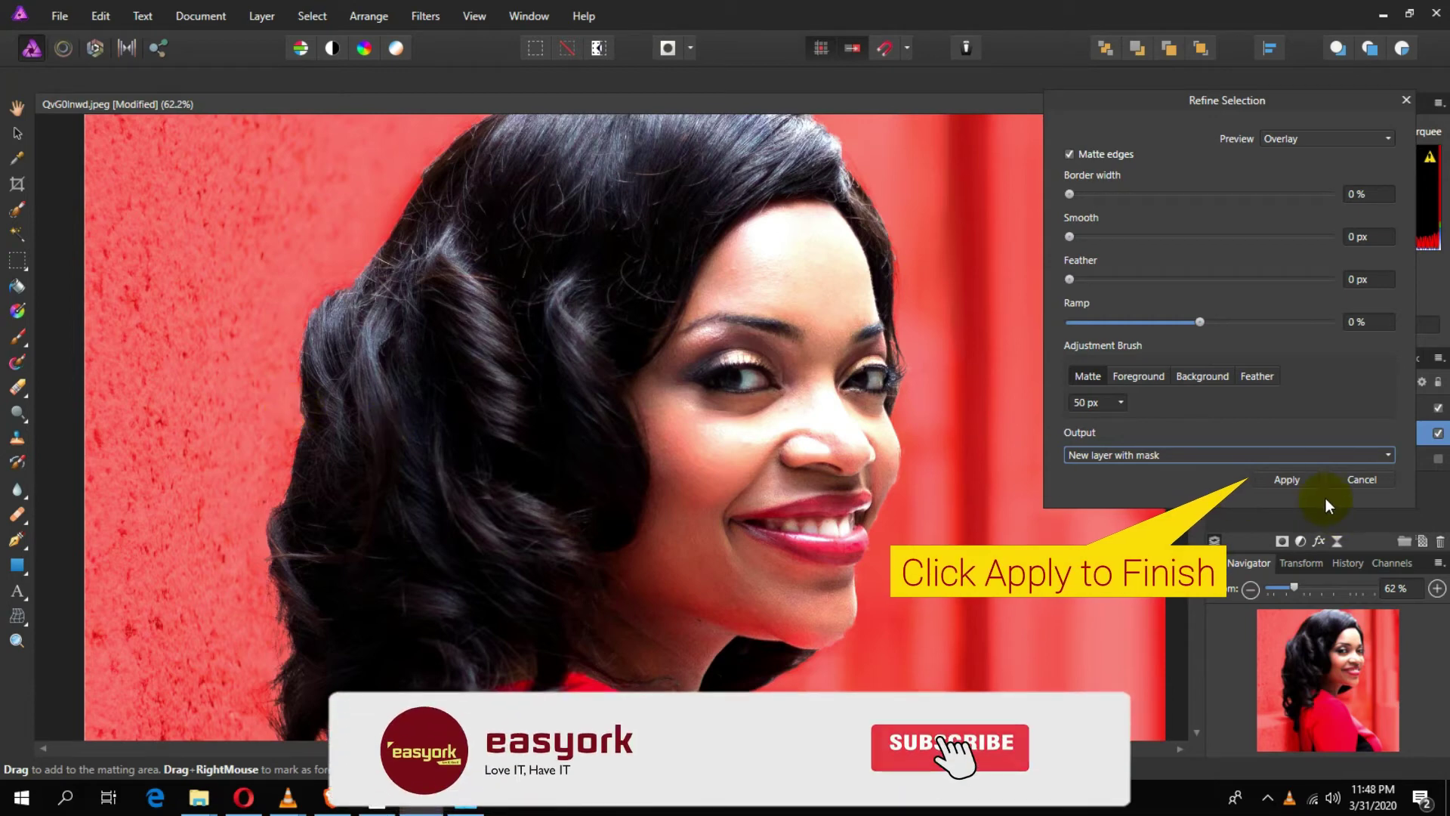
click(1307, 478)
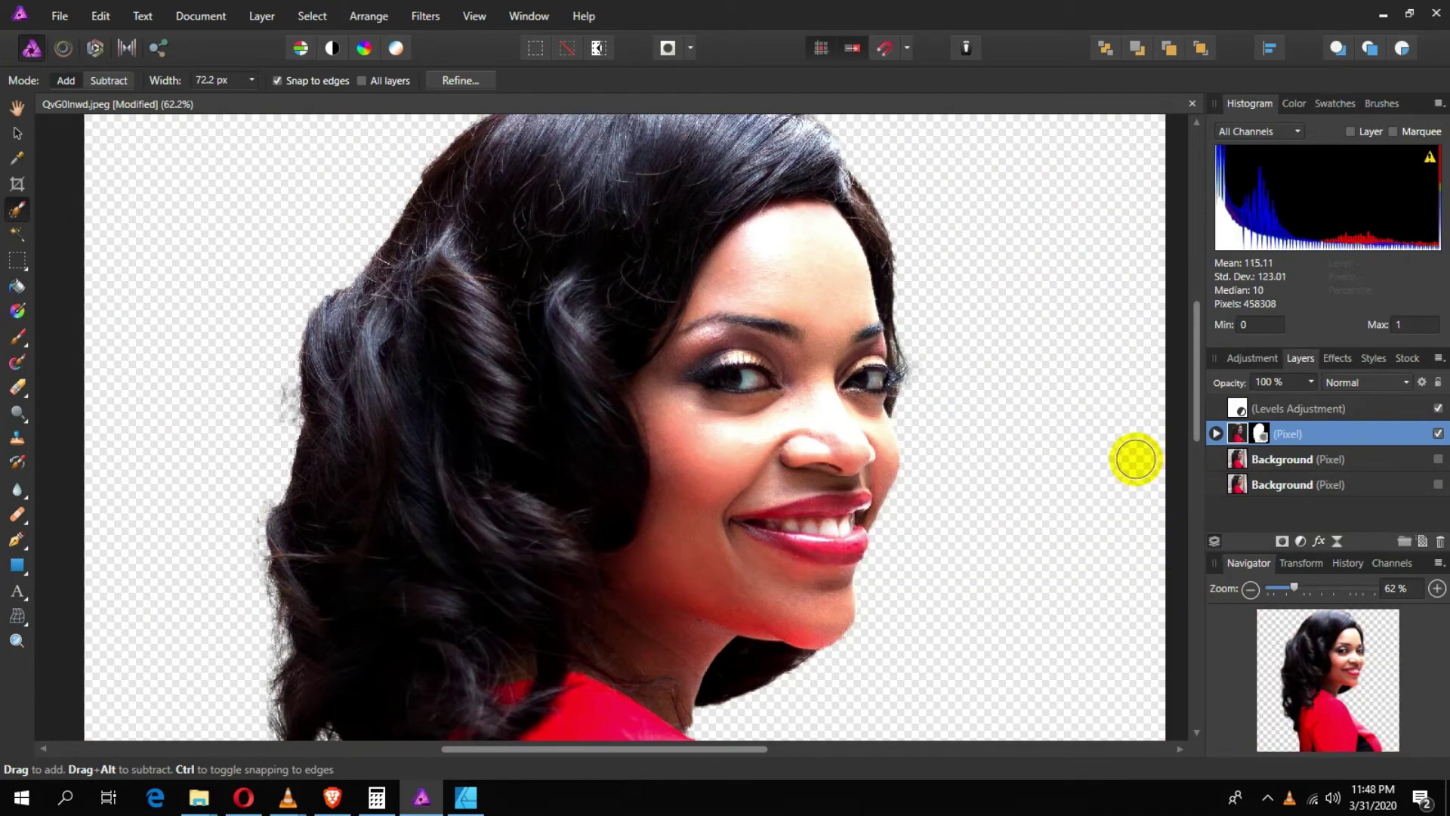
Zoom out and deselect the cutout layer using the Move Tool
scroll(1007, 330, down, 3)
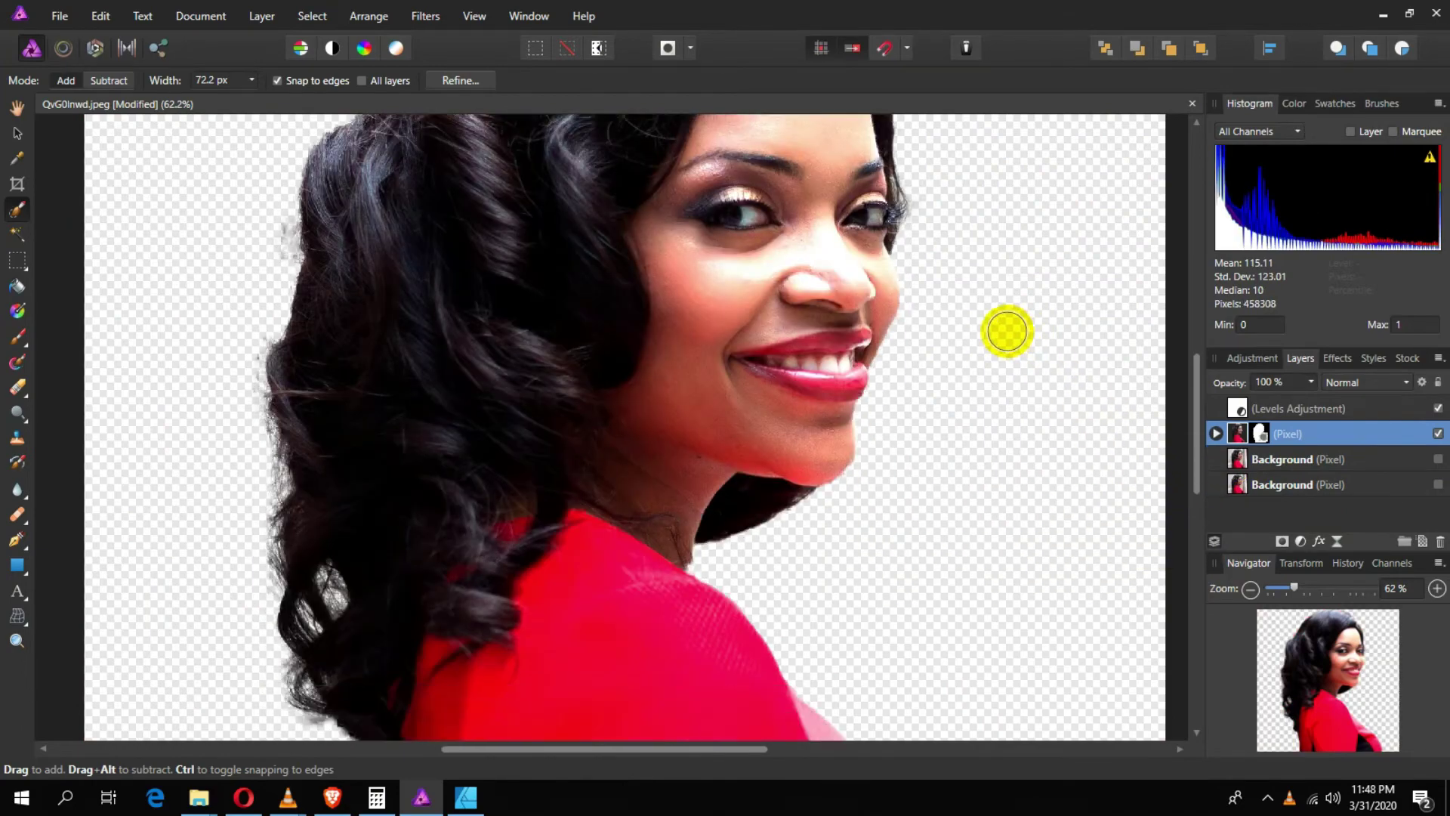
scroll(1007, 322, down, 1)
scroll(997, 310, down, 2)
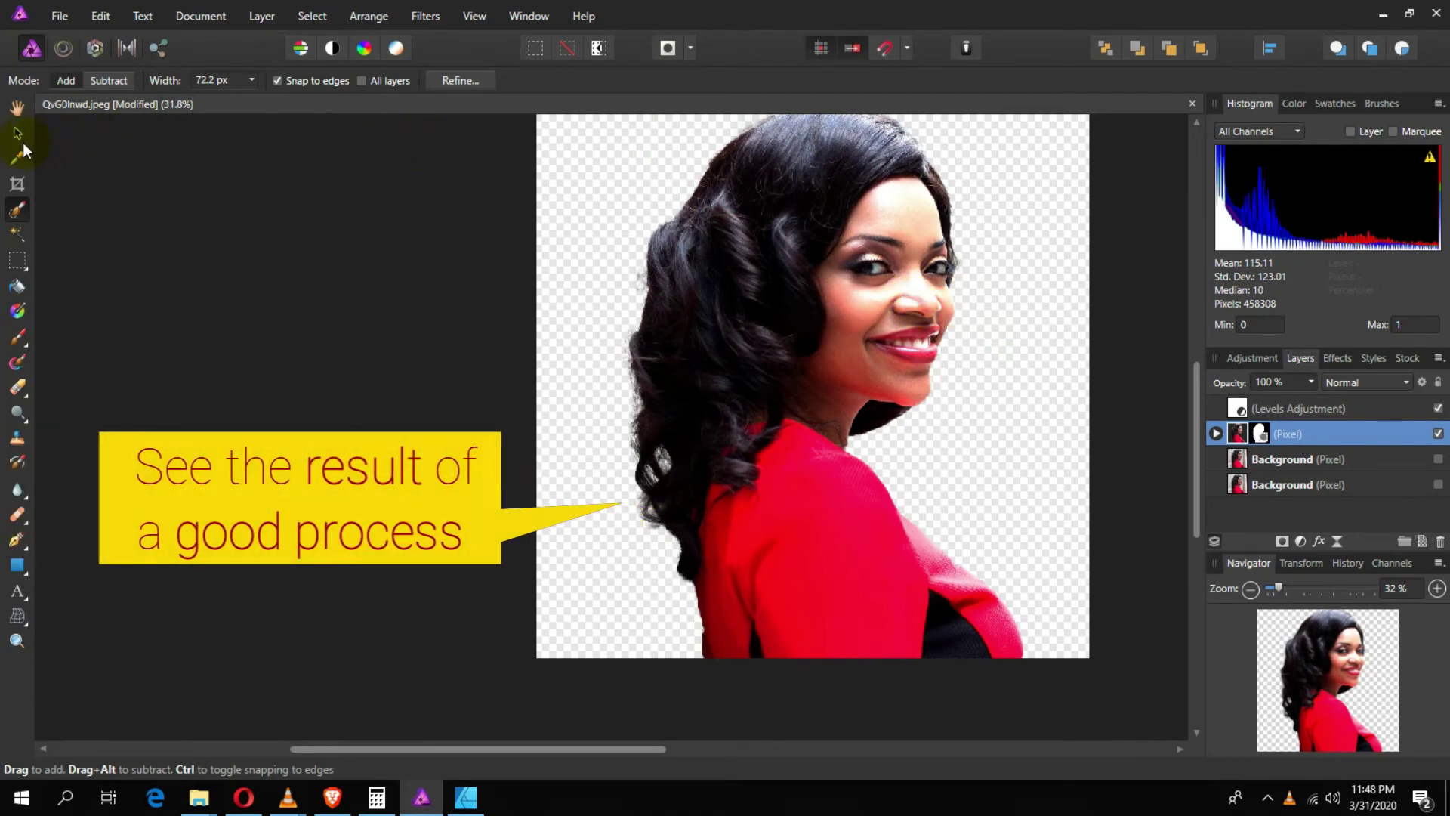
click(17, 133)
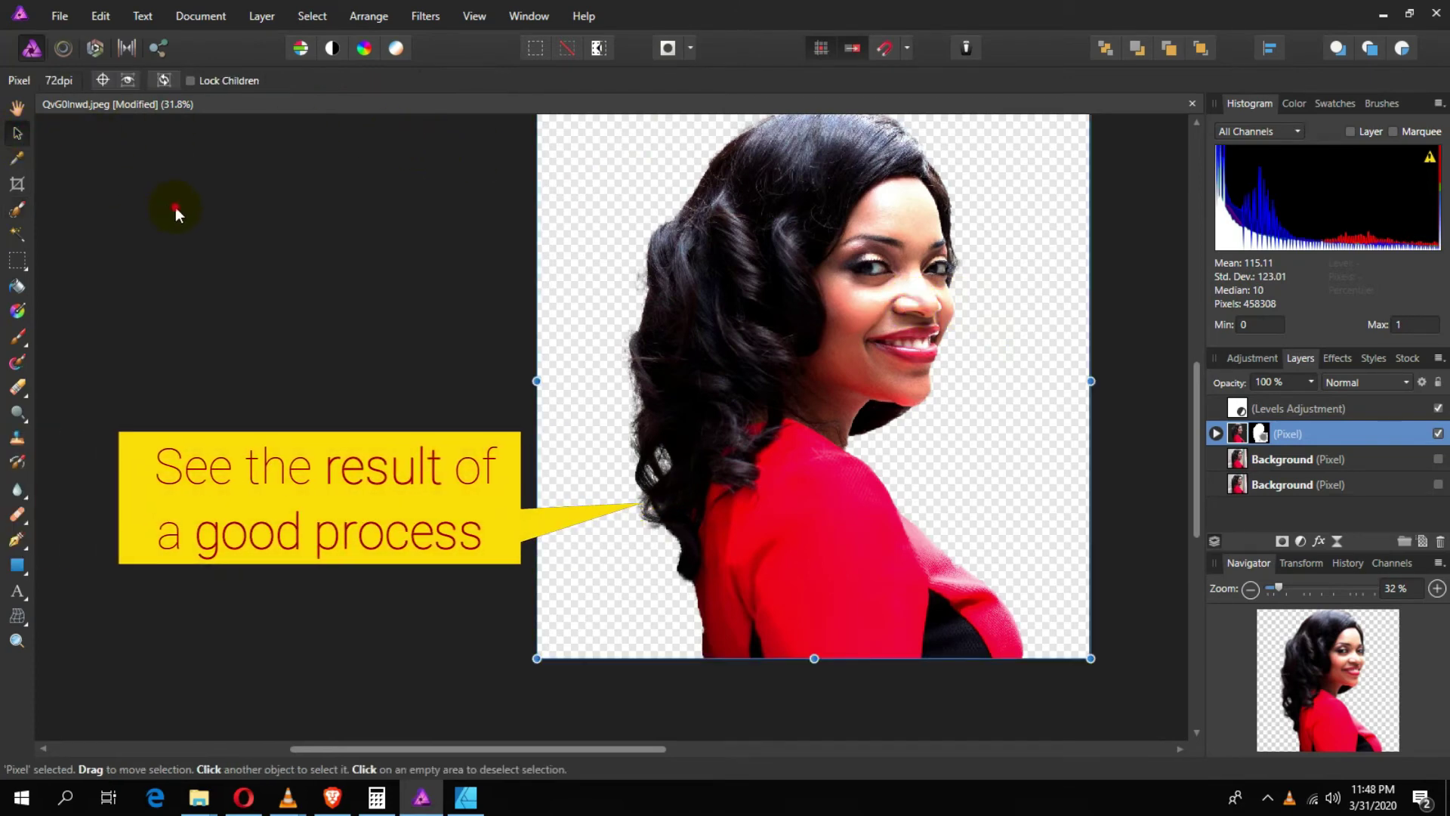
click(176, 207)
scroll(175, 207, up, 2)
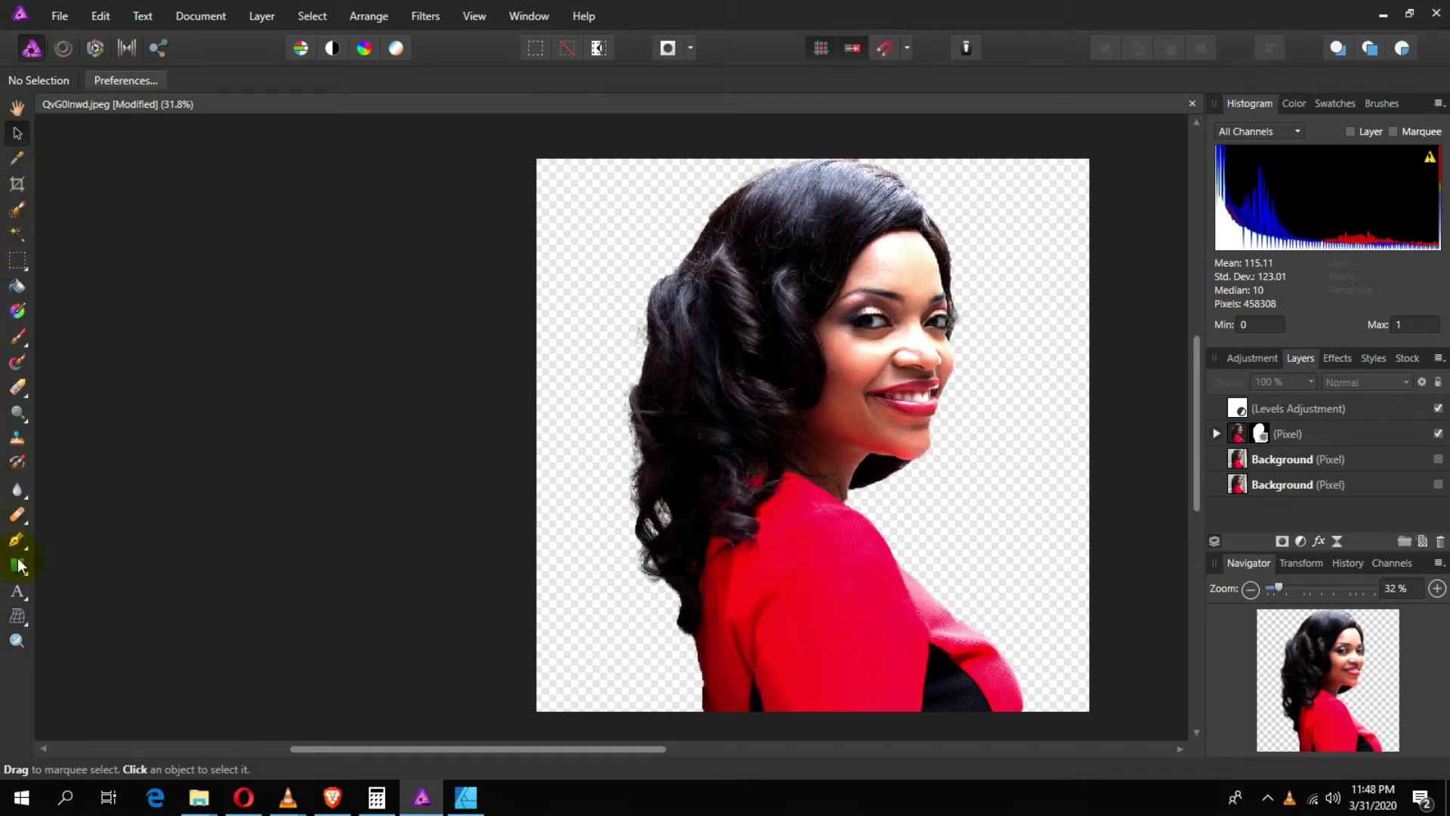
click(19, 568)
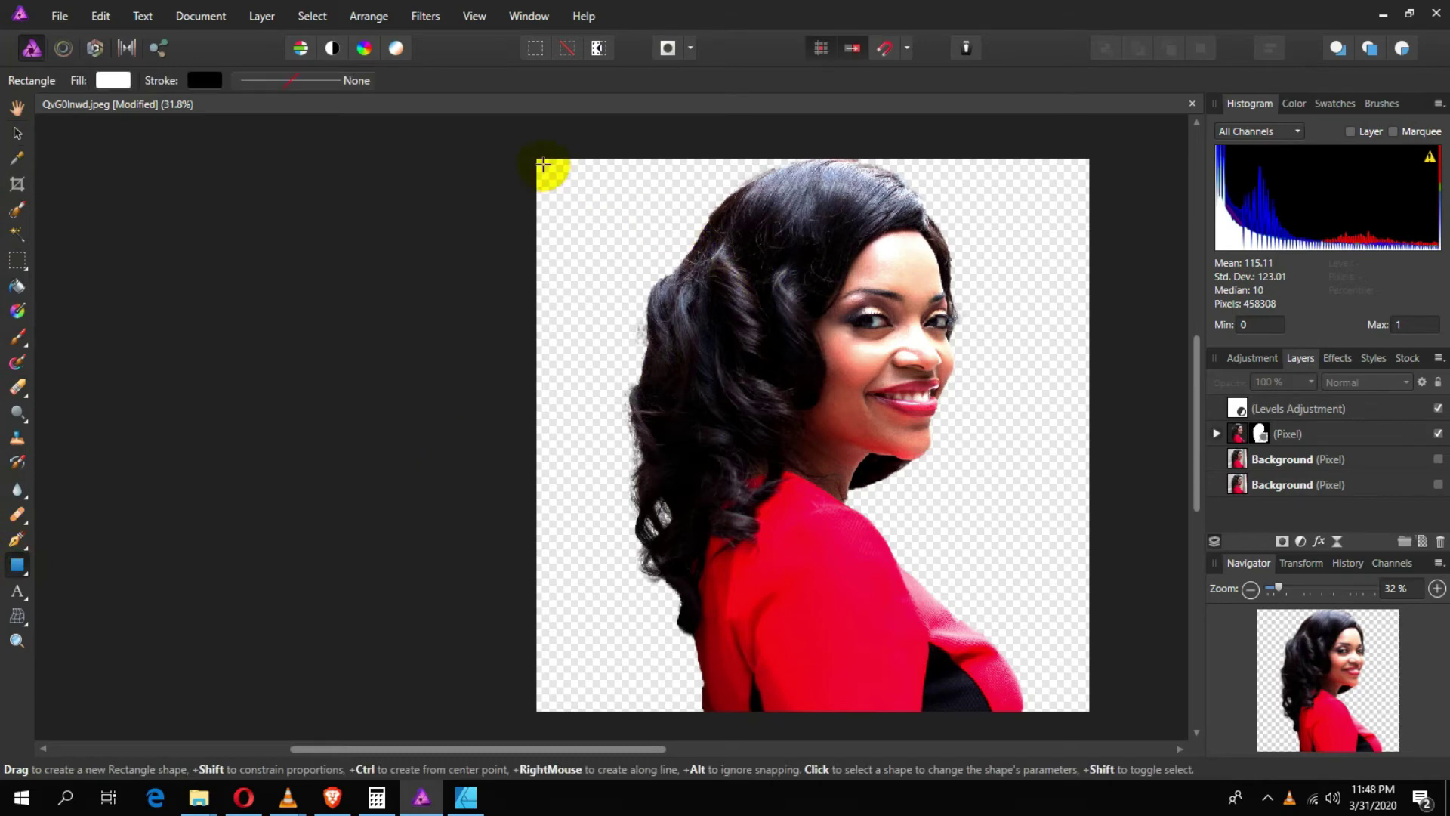
Draw a canvas-sized rectangle and send it to the back beneath the portrait
drag(535, 157, 1071, 672)
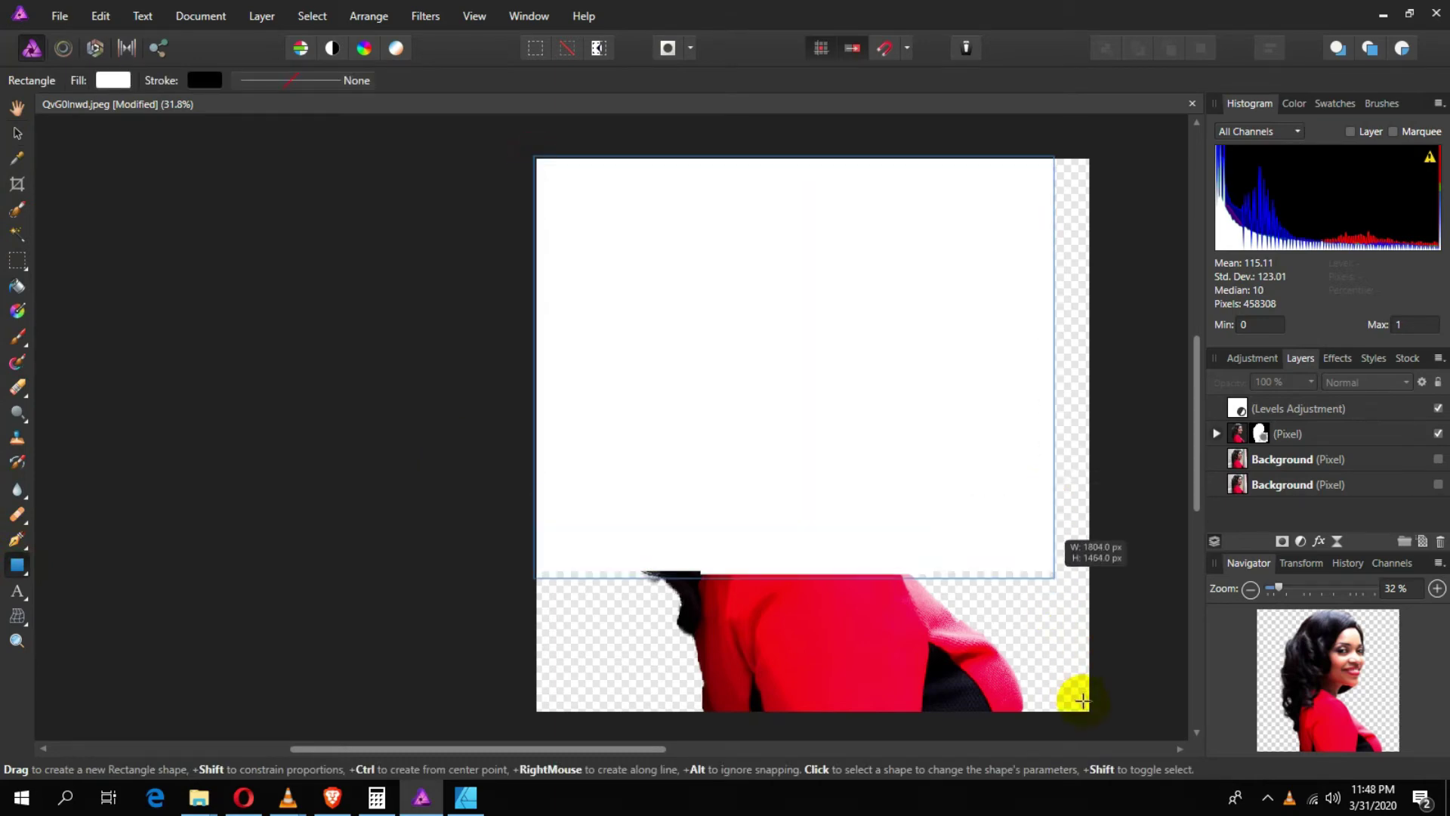
drag(1081, 700, 1090, 708)
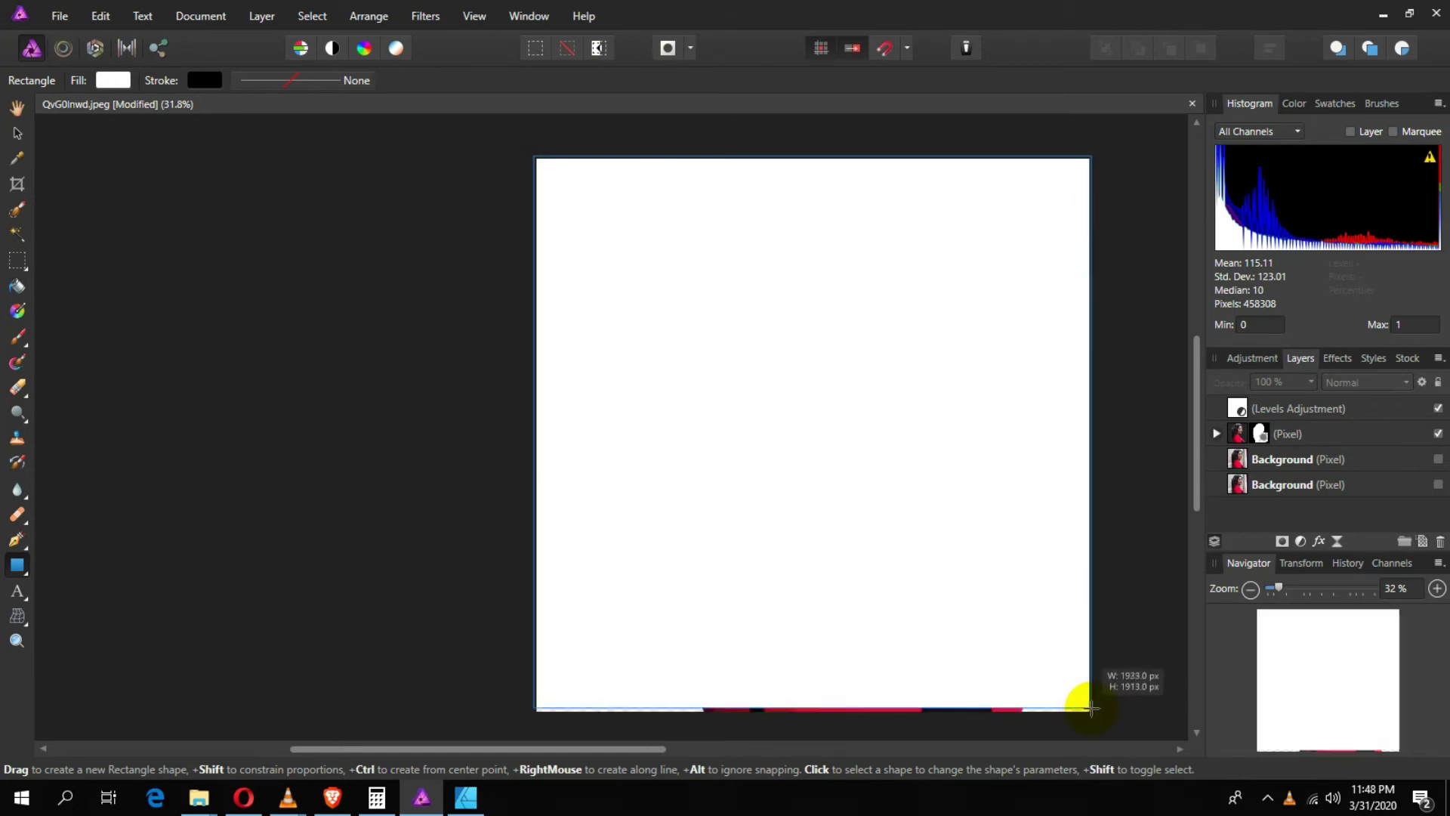
drag(1090, 707, 1093, 711)
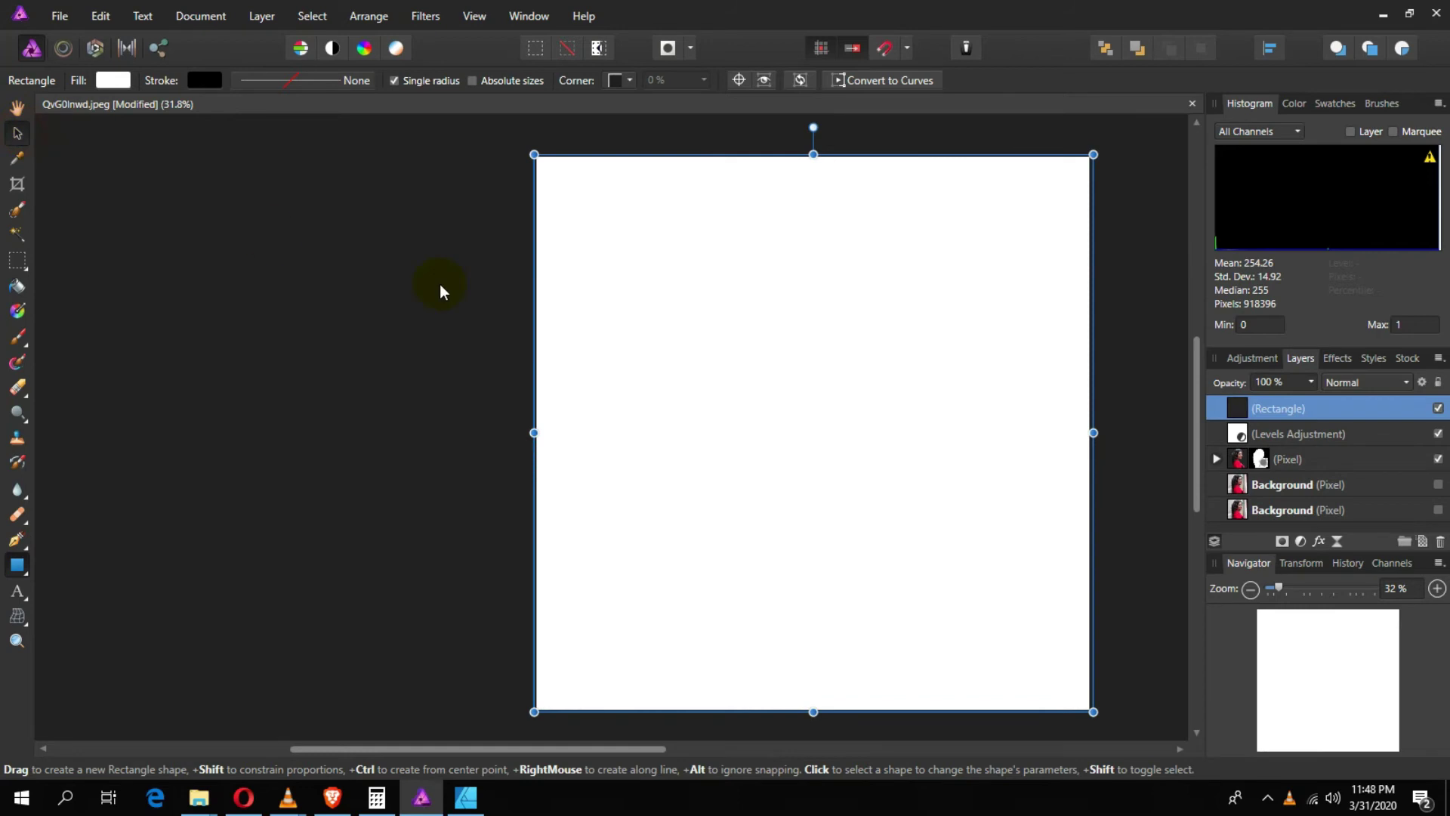
key(v)
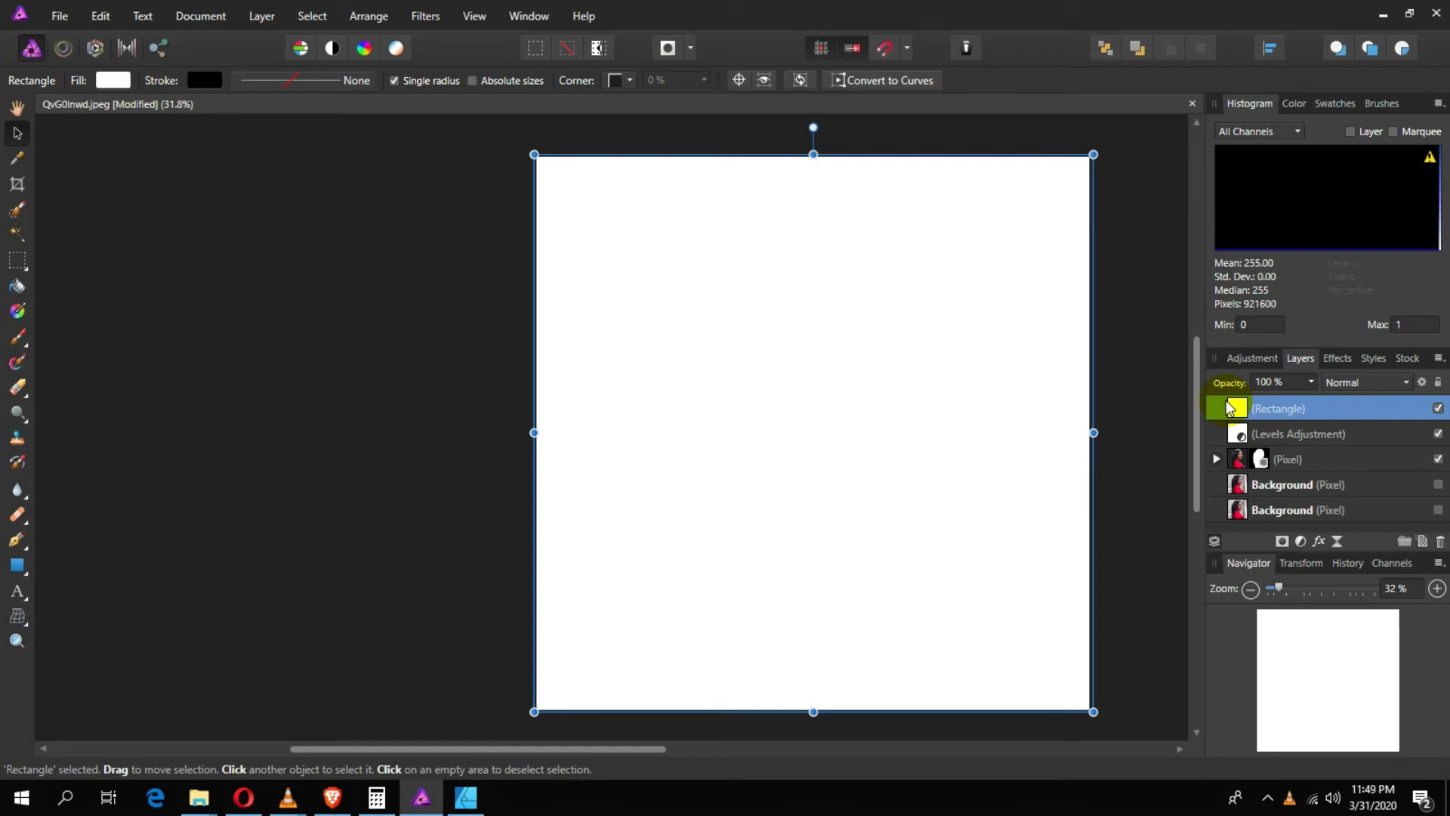
key(ctrl+shift+bracketleft)
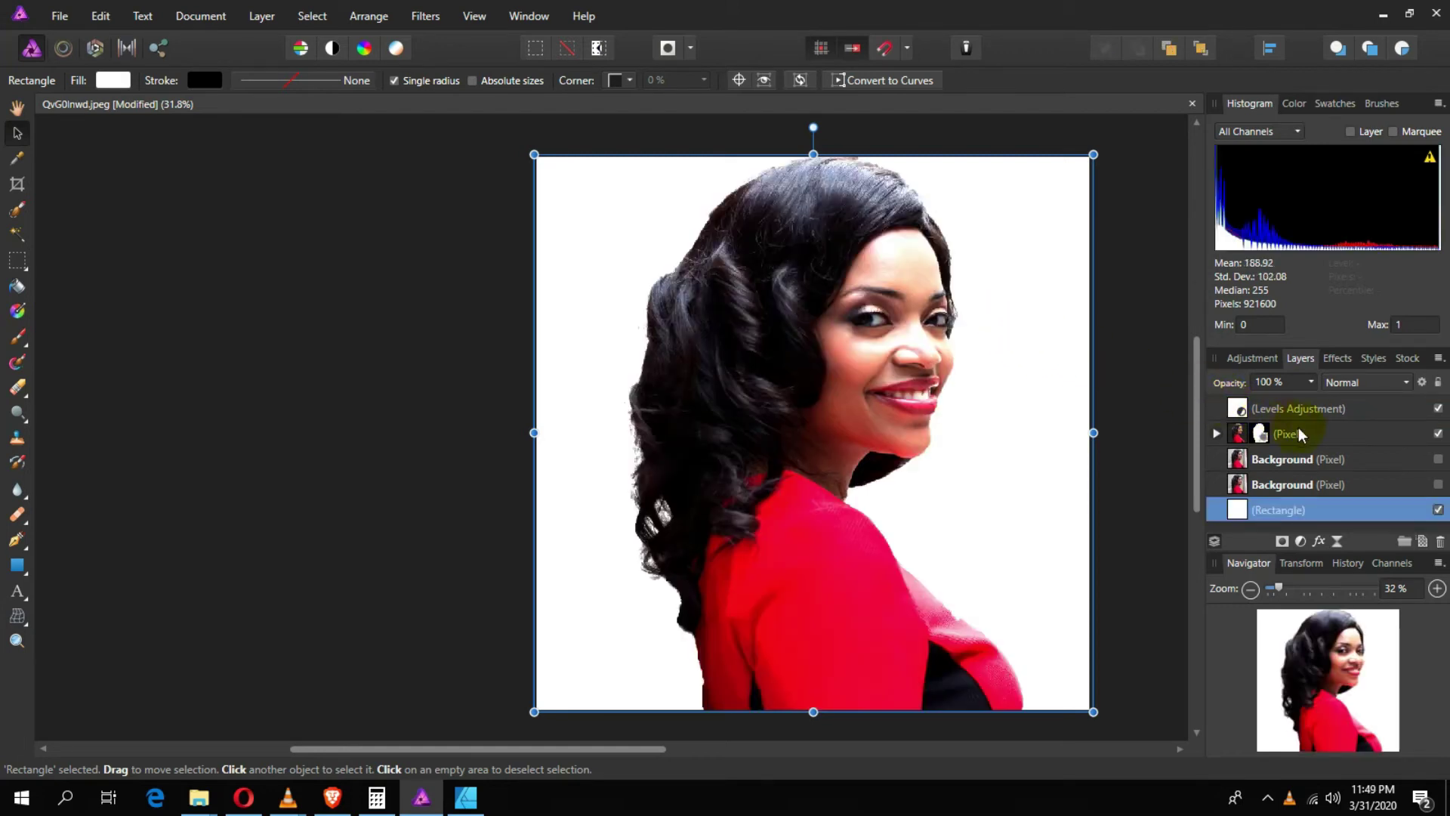
Recolour the background rectangle's fill to yellow (RGB 255, 232, 44)
click(107, 80)
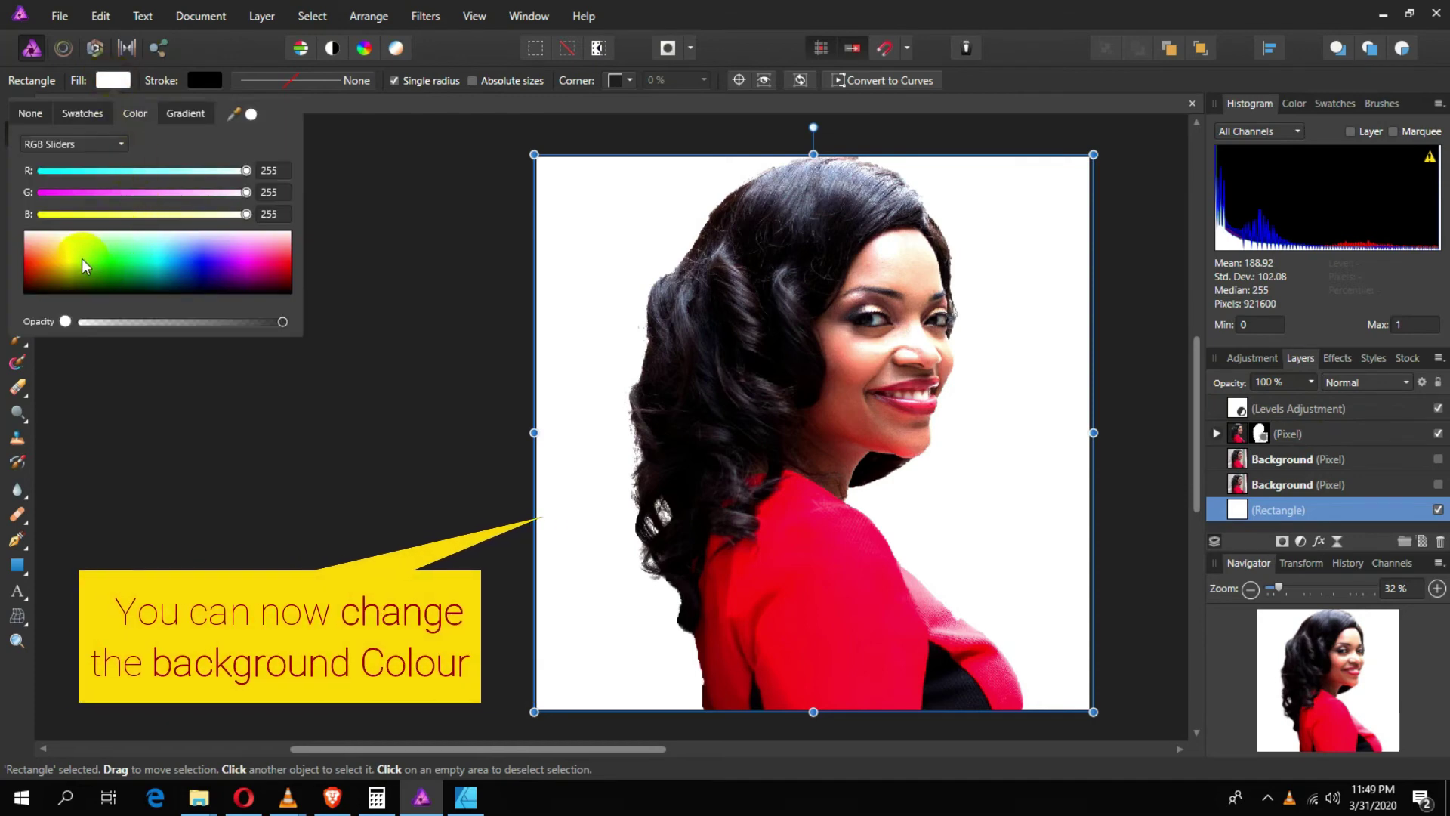
drag(46, 262, 106, 261)
drag(100, 261, 63, 257)
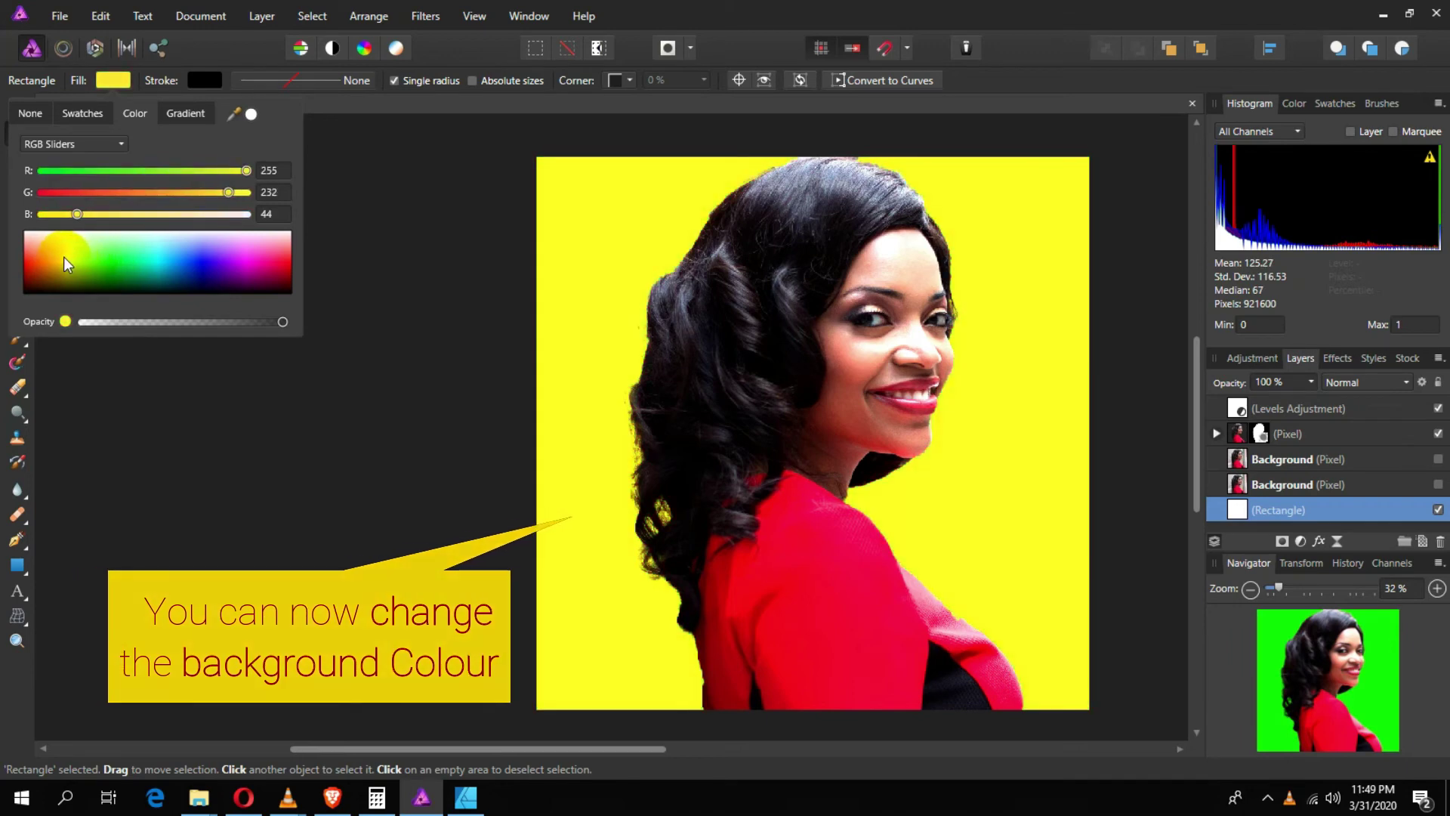
click(383, 335)
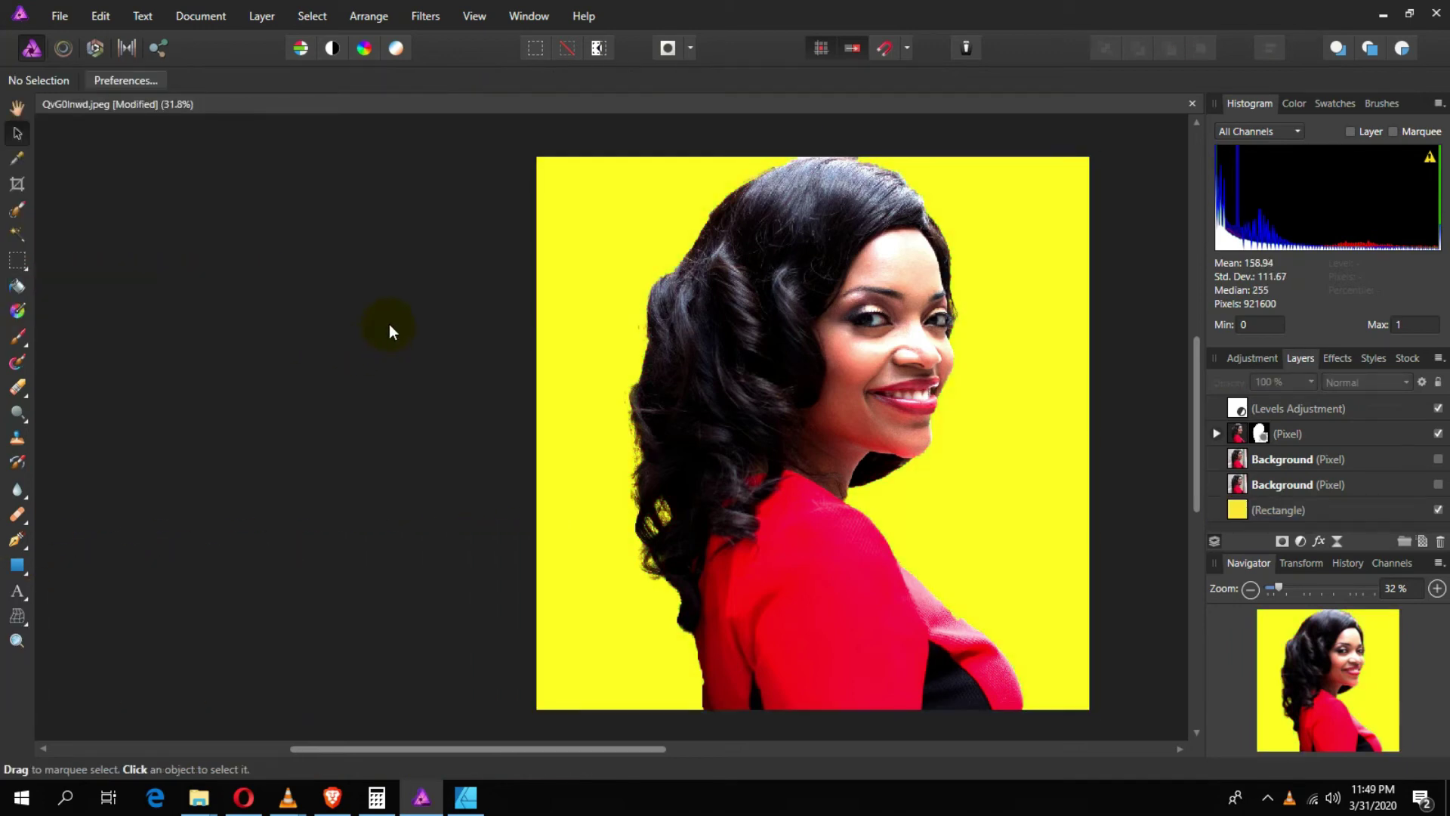
Select the cut-out portrait layer and pick an enlarged Erase Brush
scroll(900, 265, up, 4)
scroll(886, 275, down, 1)
scroll(885, 279, down, 1)
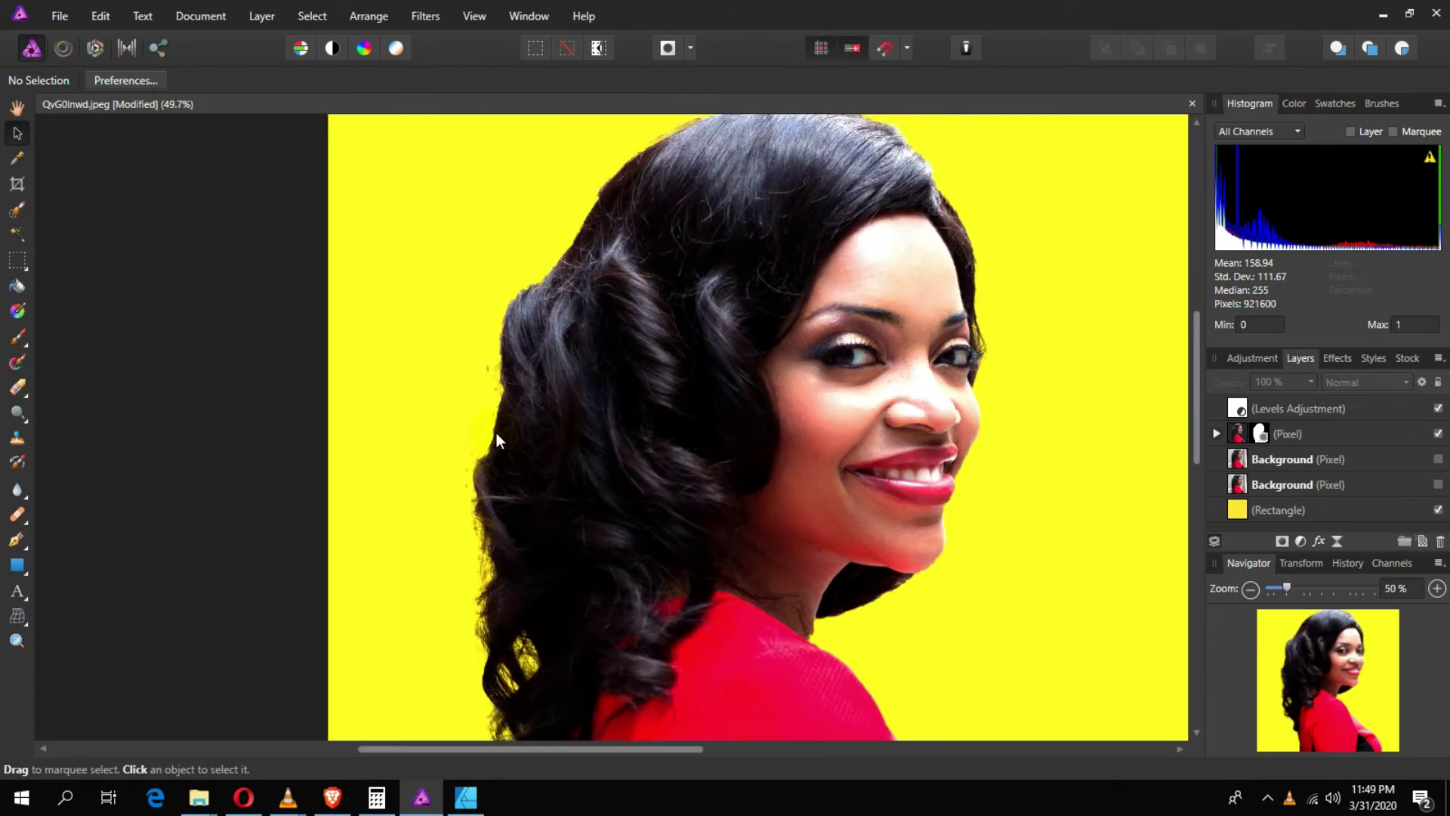
scroll(501, 423, down, 2)
click(598, 263)
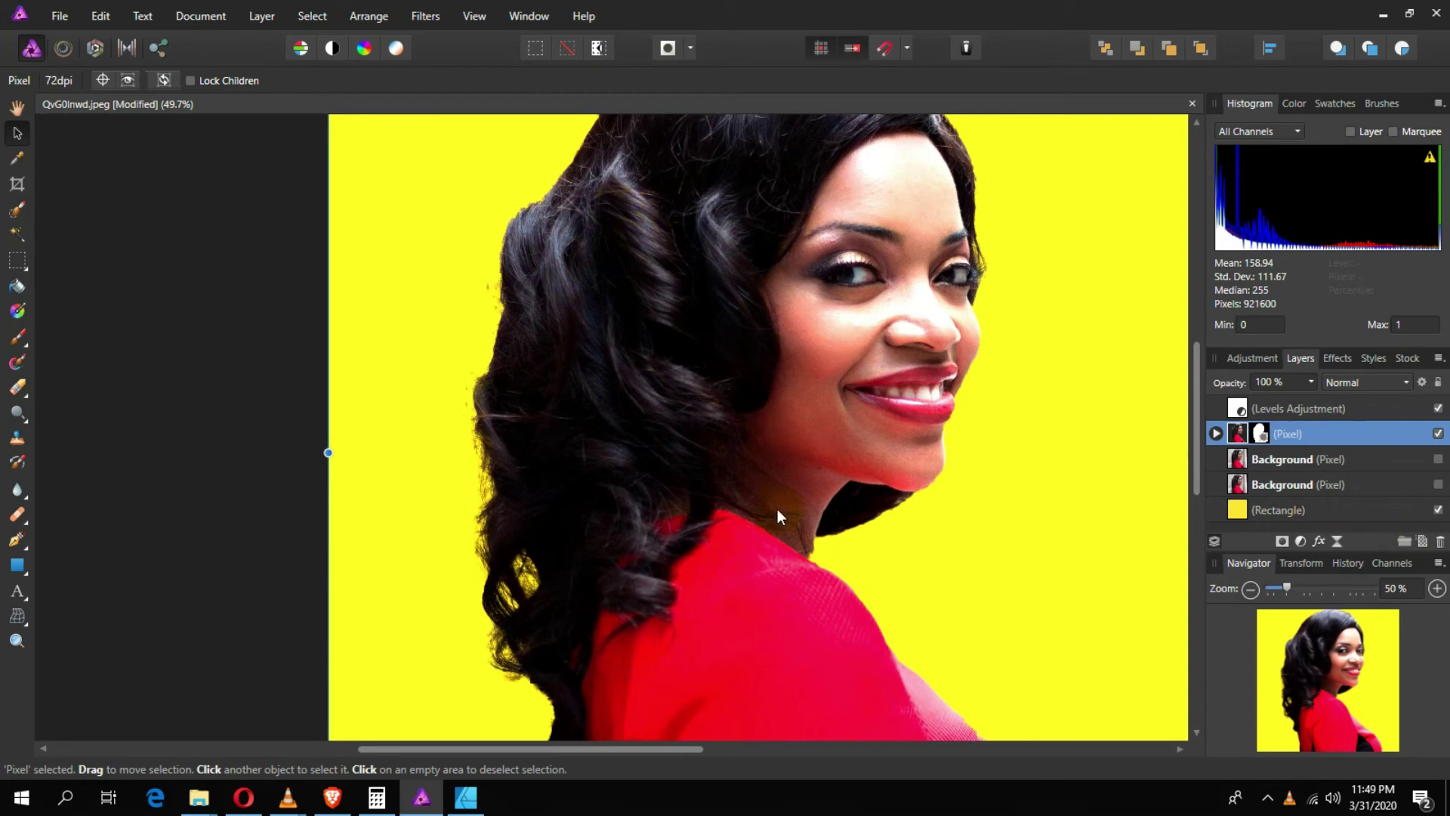
click(16, 387)
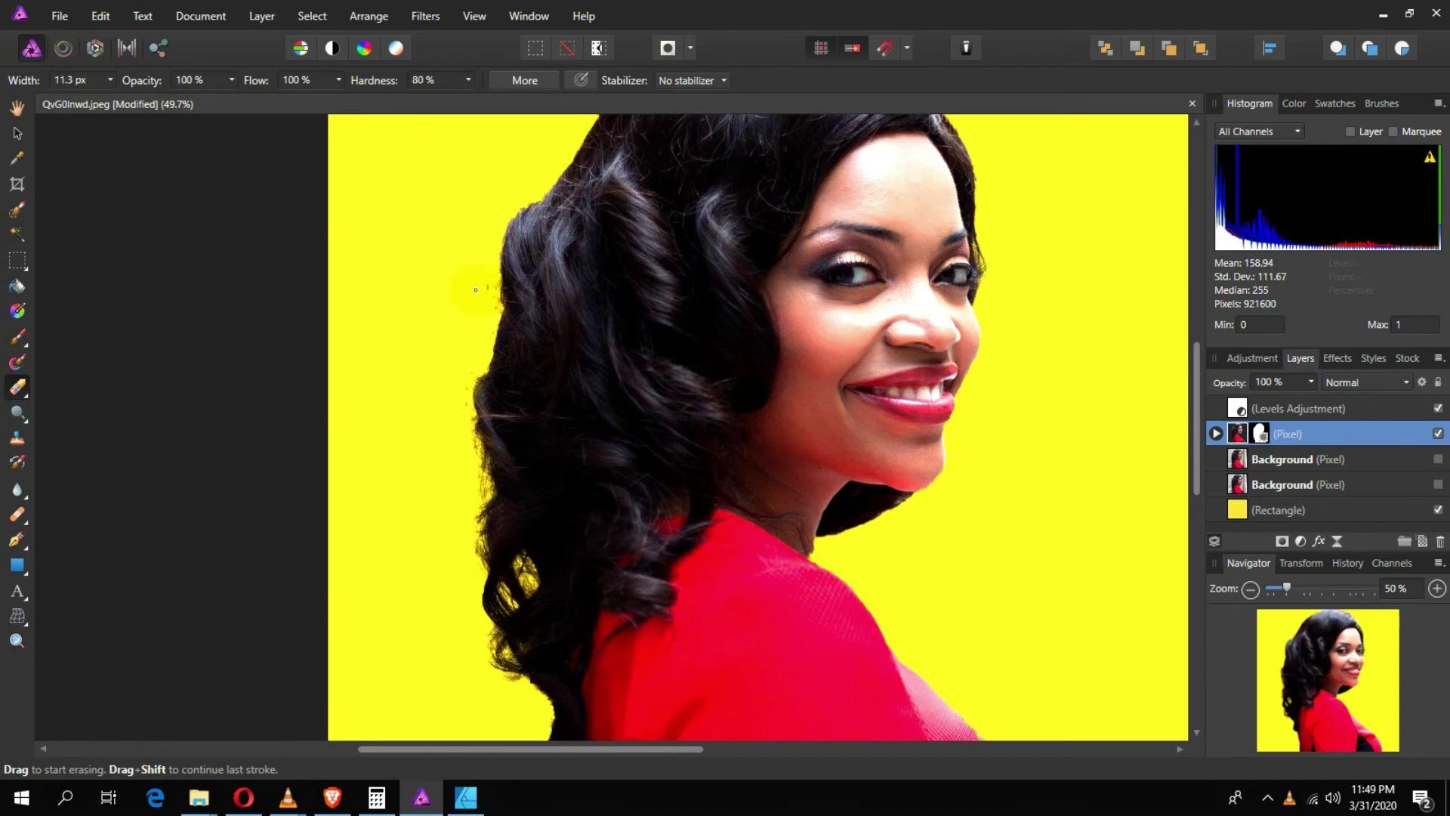
key(bracketright)
Return to the Move Tool and deselect the portrait layer
scroll(414, 376, down, 3)
scroll(425, 357, down, 2)
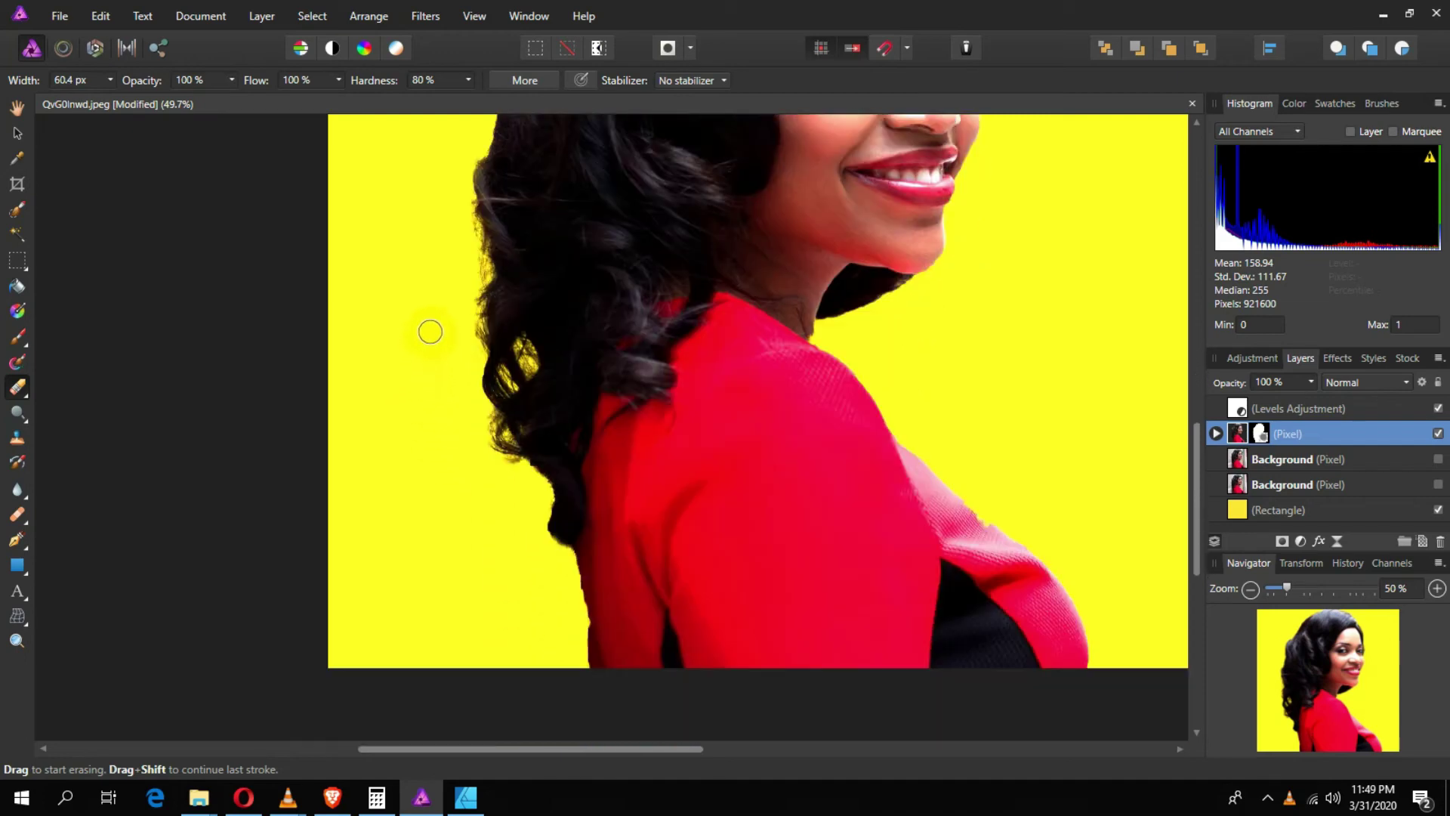
scroll(430, 330, up, 2)
scroll(441, 307, up, 1)
scroll(441, 307, up, 3)
scroll(441, 309, up, 1)
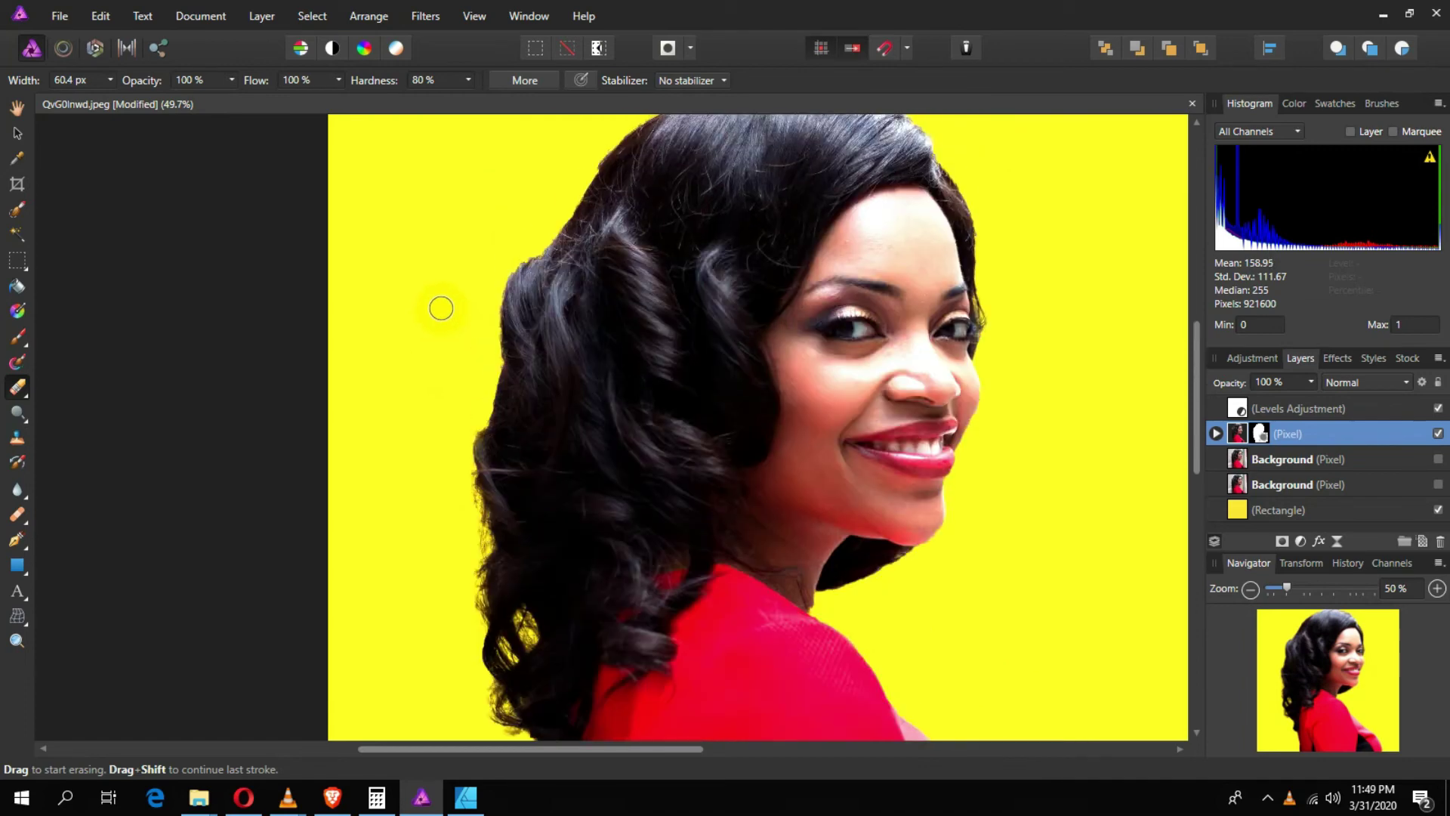
click(17, 135)
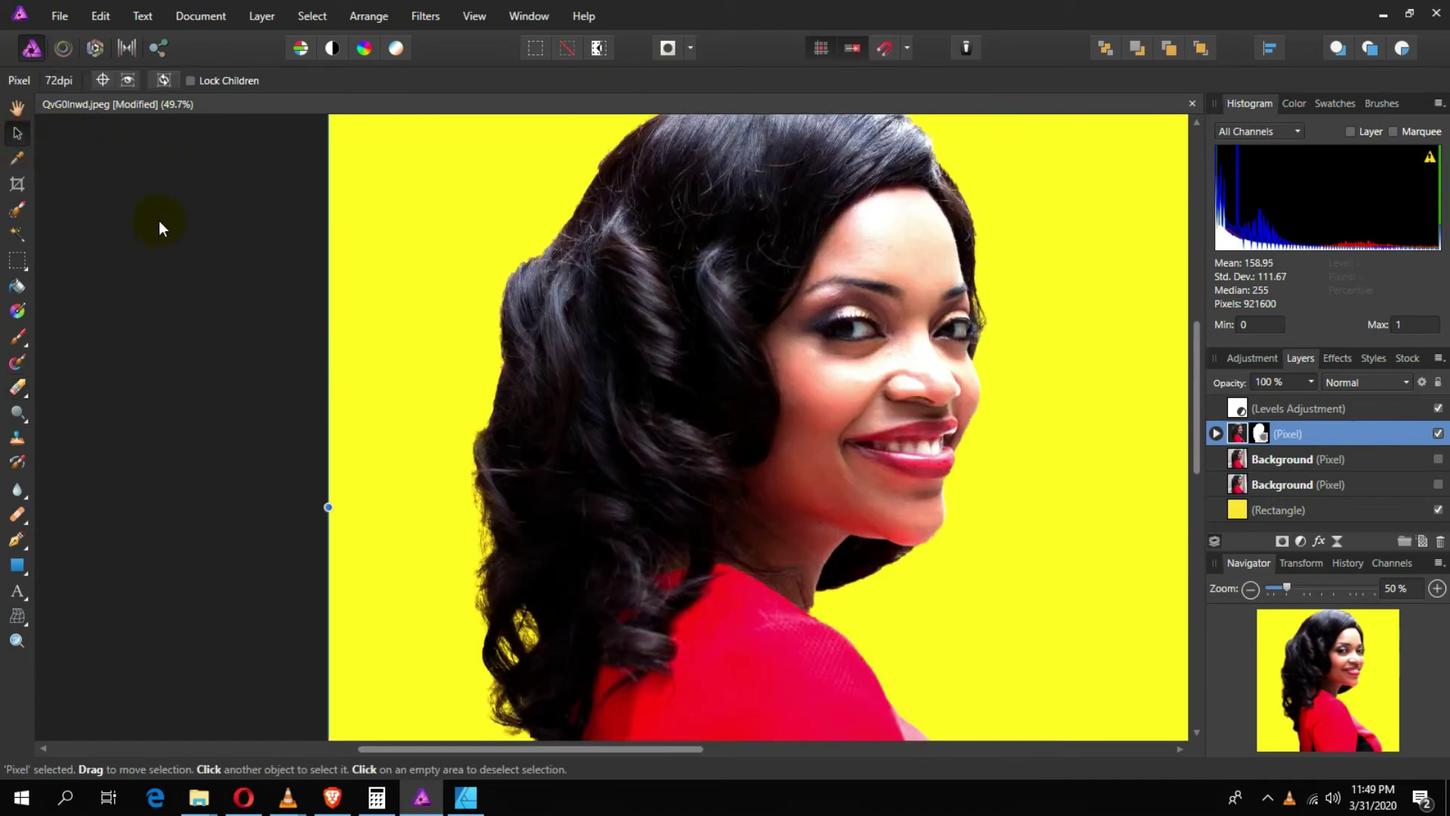
click(245, 243)
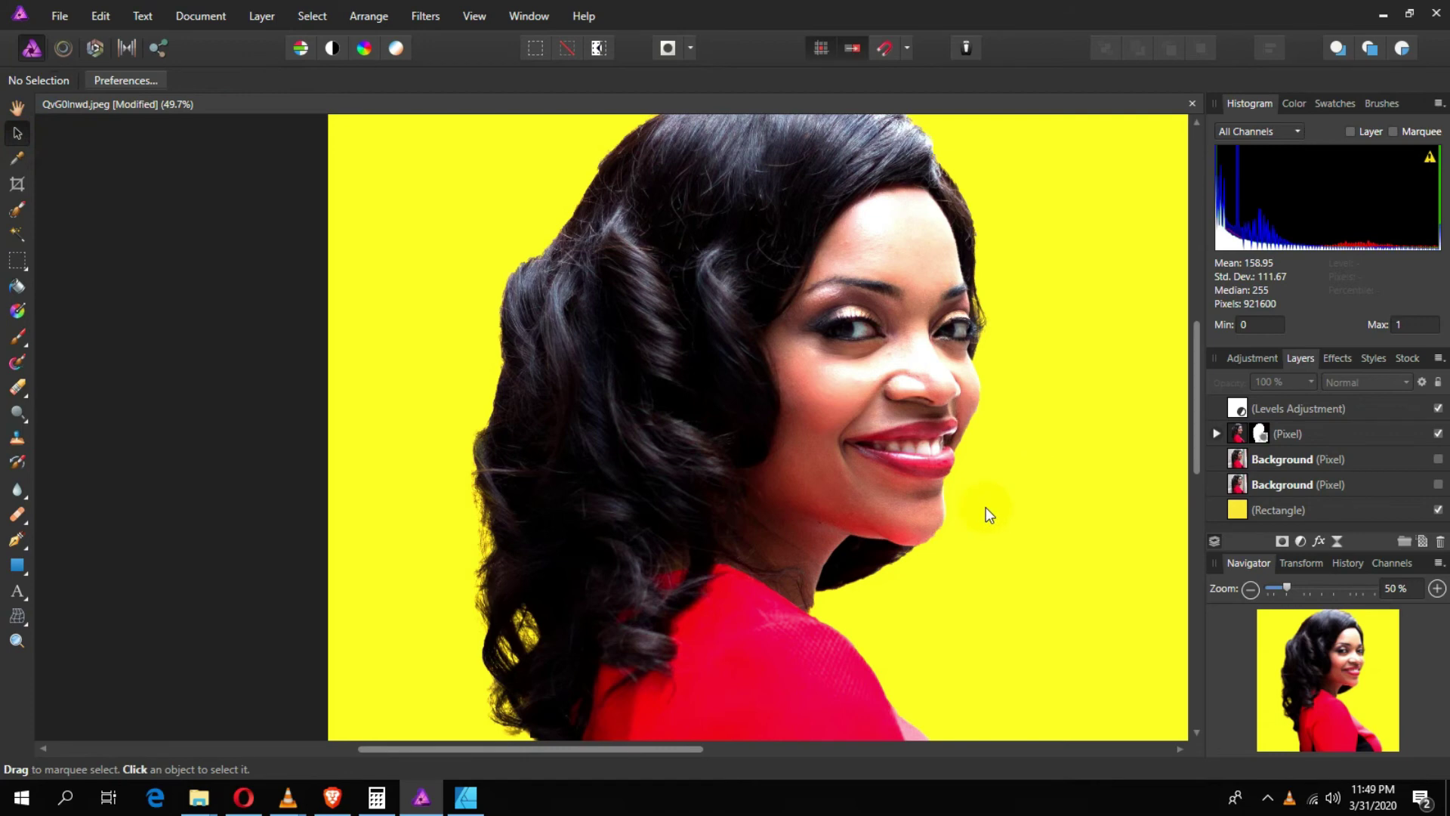
Zoom to about 296% on the white fringe along the top of the hair
scroll(581, 438, down, 1)
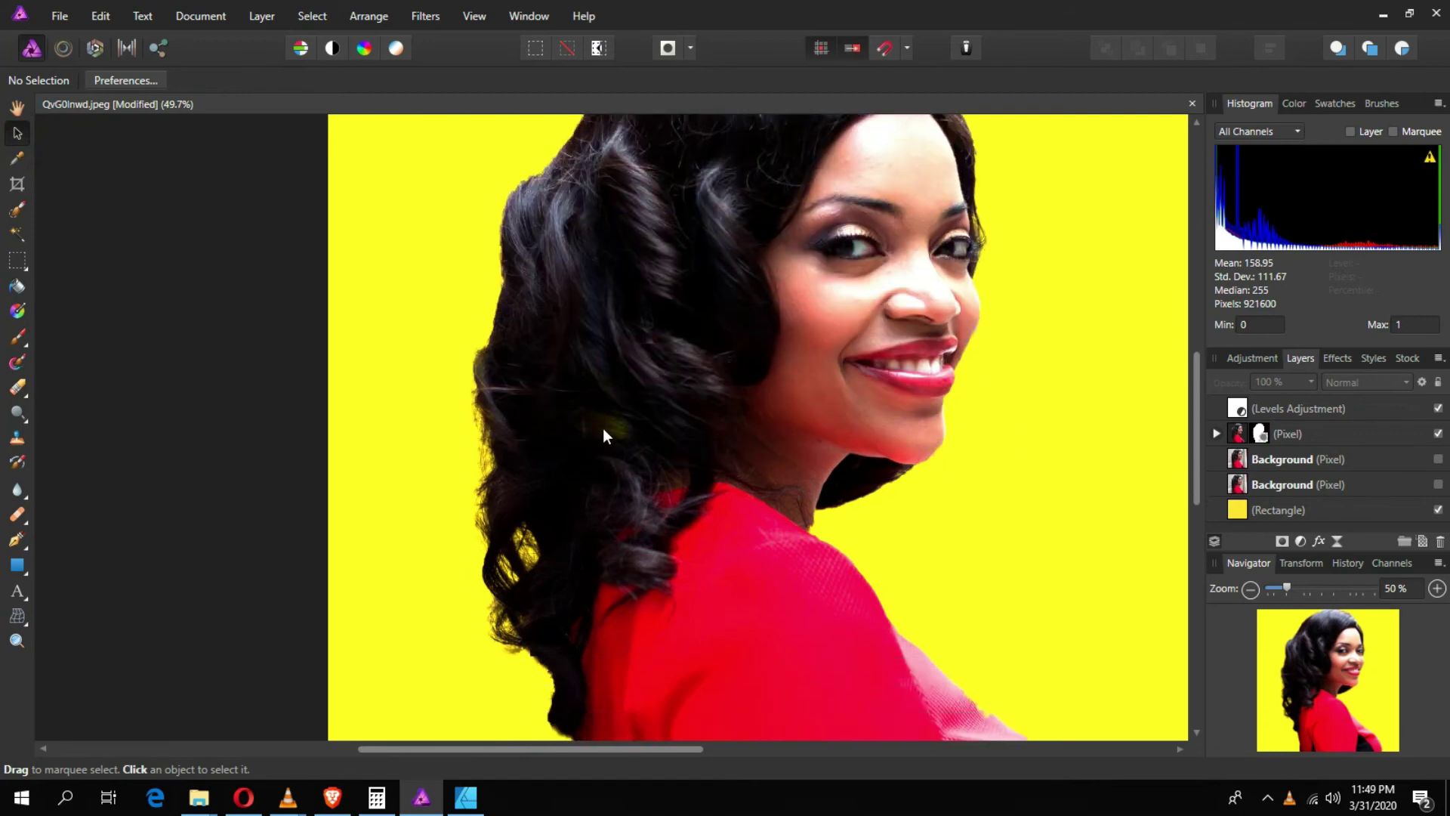
scroll(601, 433, up, 1)
scroll(611, 406, up, 1)
scroll(618, 395, down, 1)
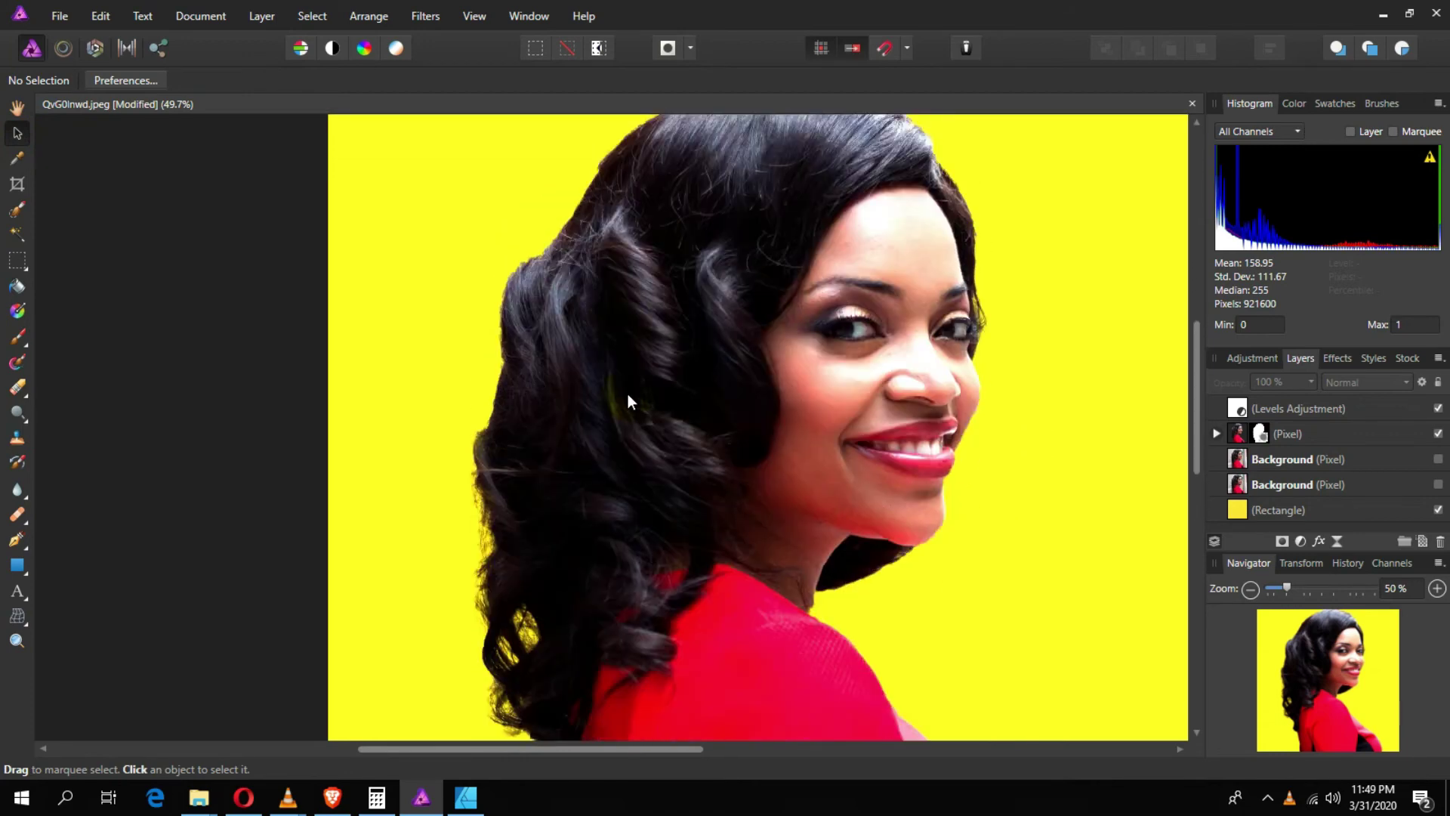
scroll(628, 393, down, 1)
scroll(631, 381, up, 1)
scroll(631, 379, up, 1)
scroll(632, 379, up, 1)
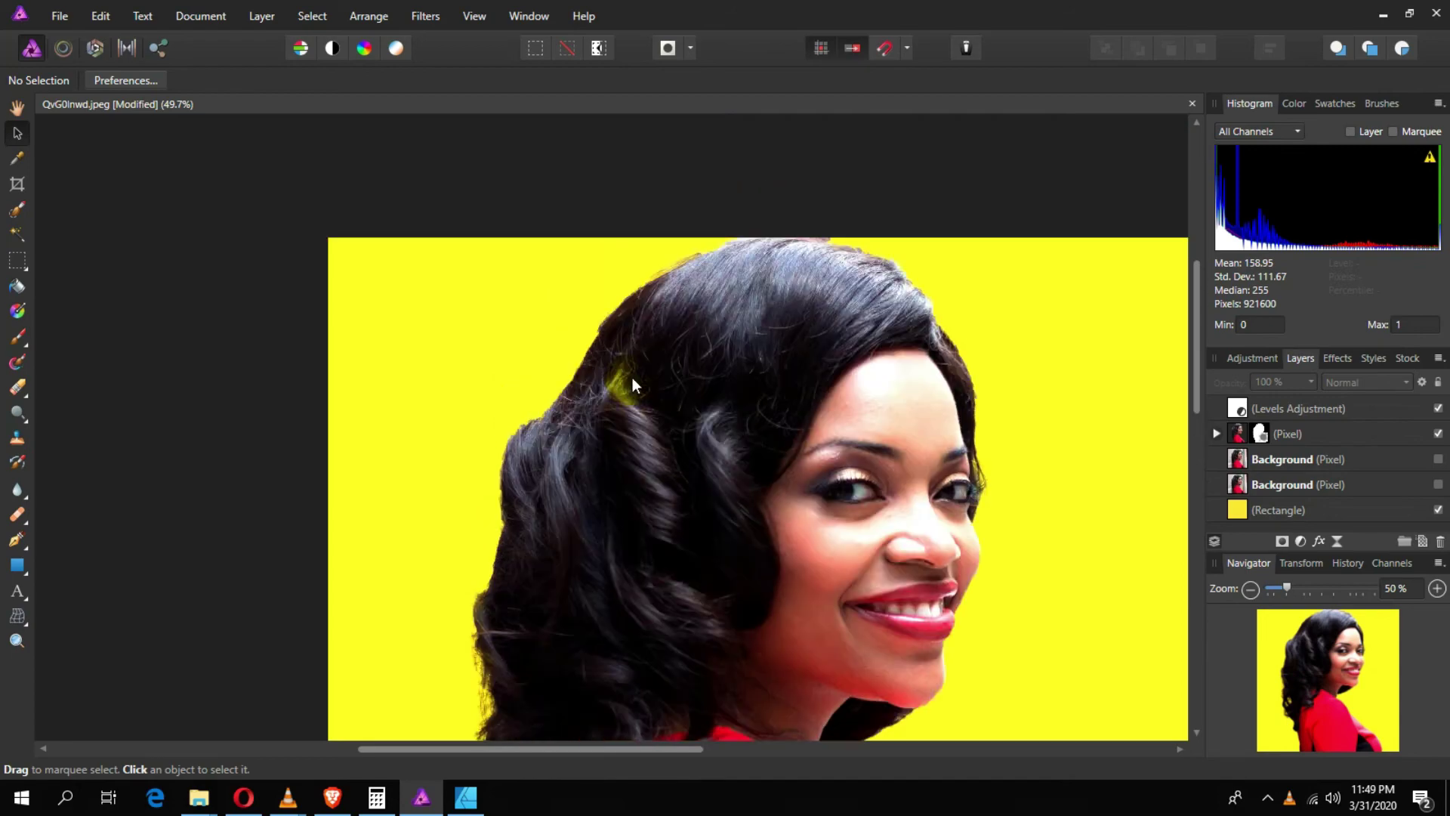
scroll(686, 243, up, 4)
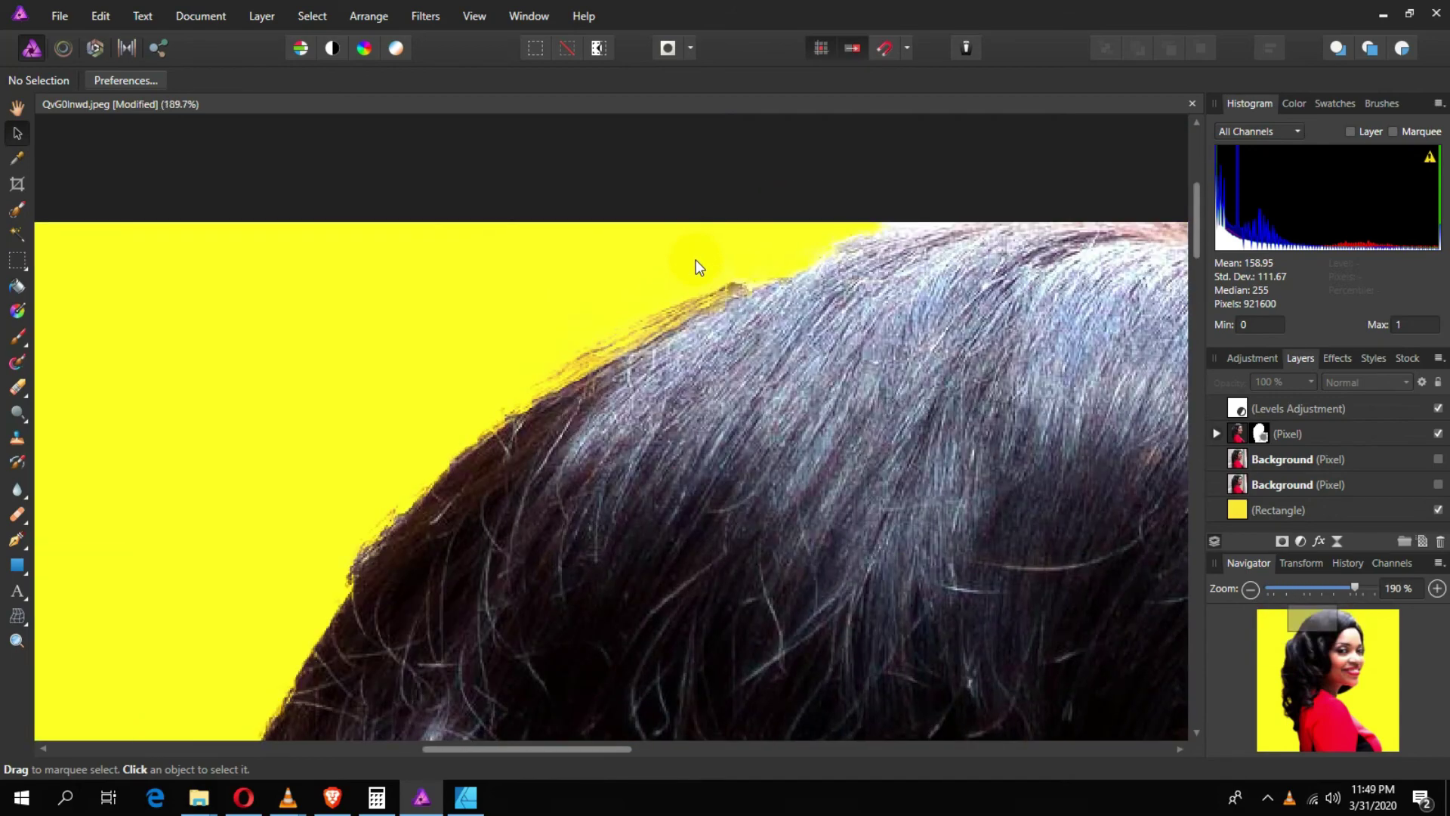
scroll(698, 265, up, 1)
scroll(699, 266, up, 1)
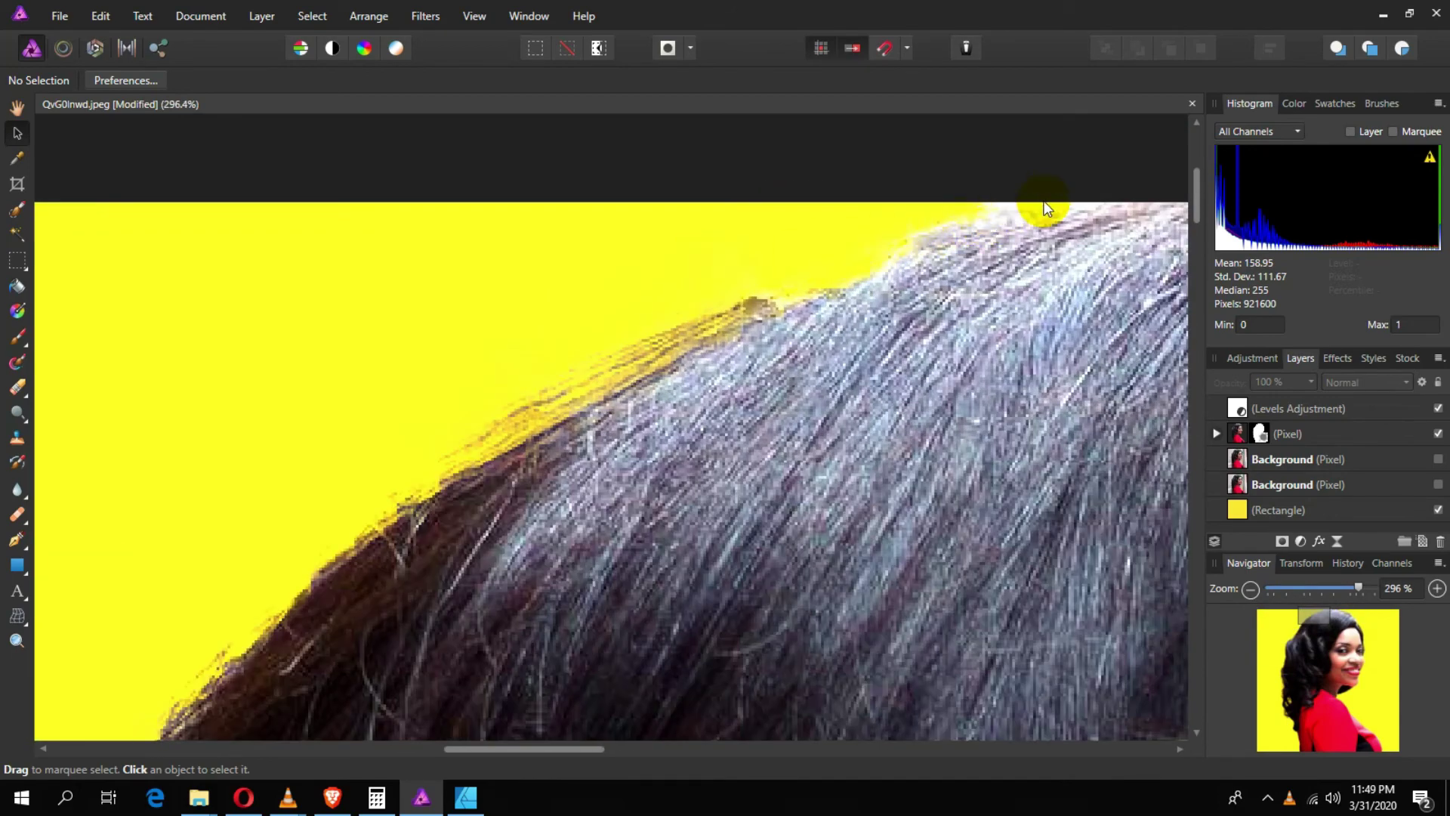
drag(1038, 202, 732, 246)
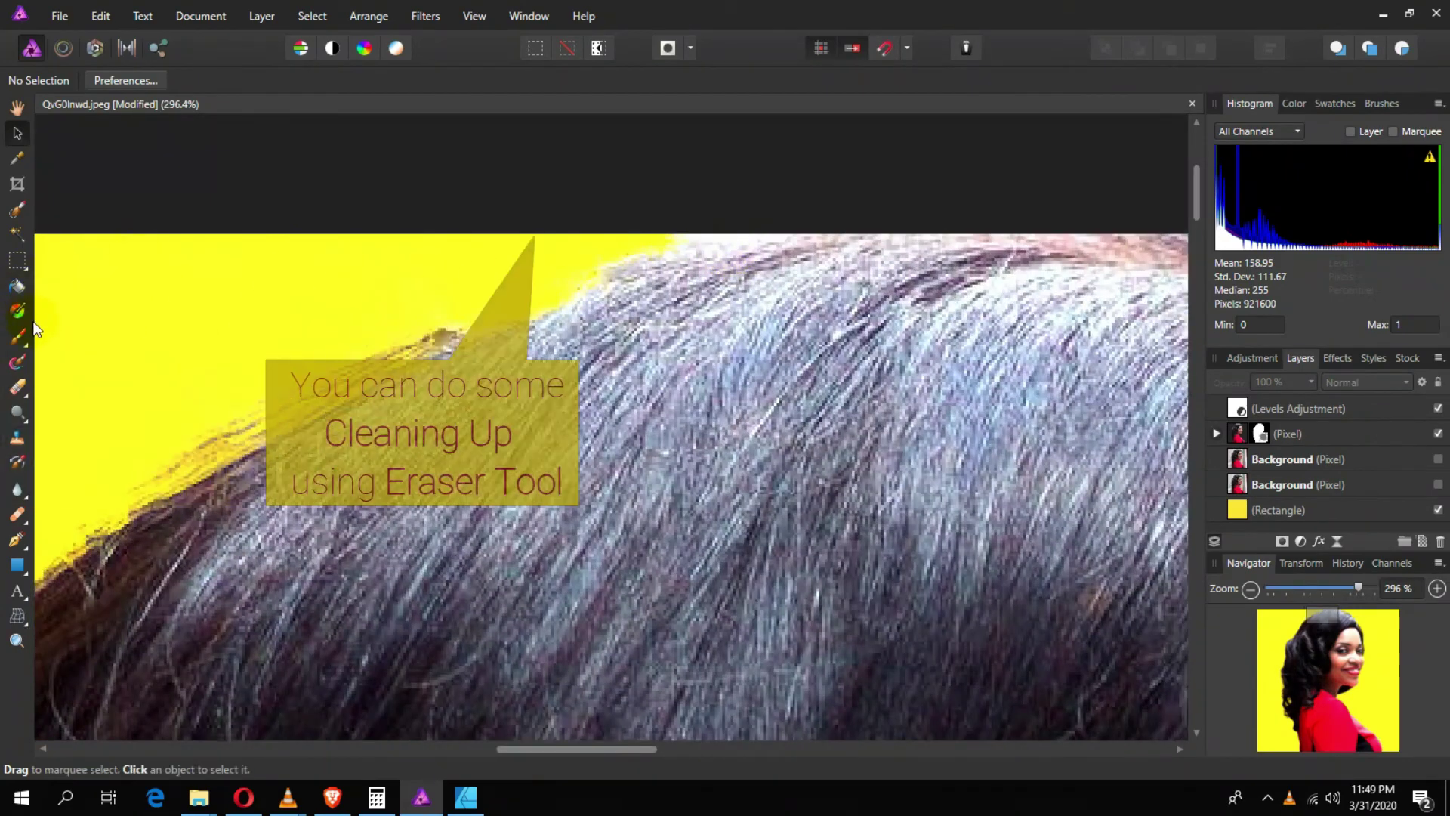
Set up the Erase Brush at about 11.6 px width on the cut-out Pixel layer
click(17, 387)
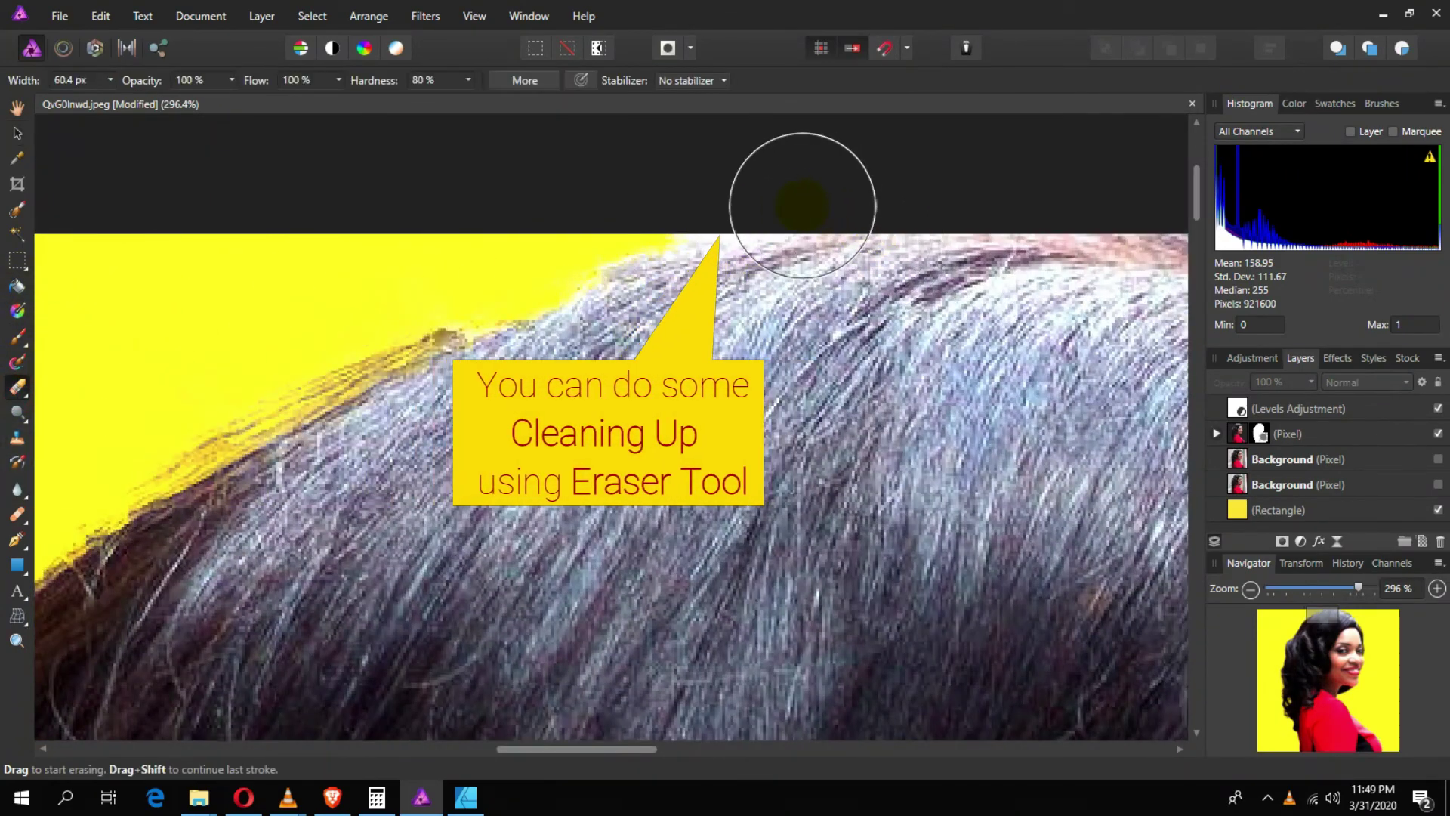
key(bracketleft)
key(bracketleft)
key(bracketleft)
key(bracketleft)
key(bracketleft)
key(bracketright)
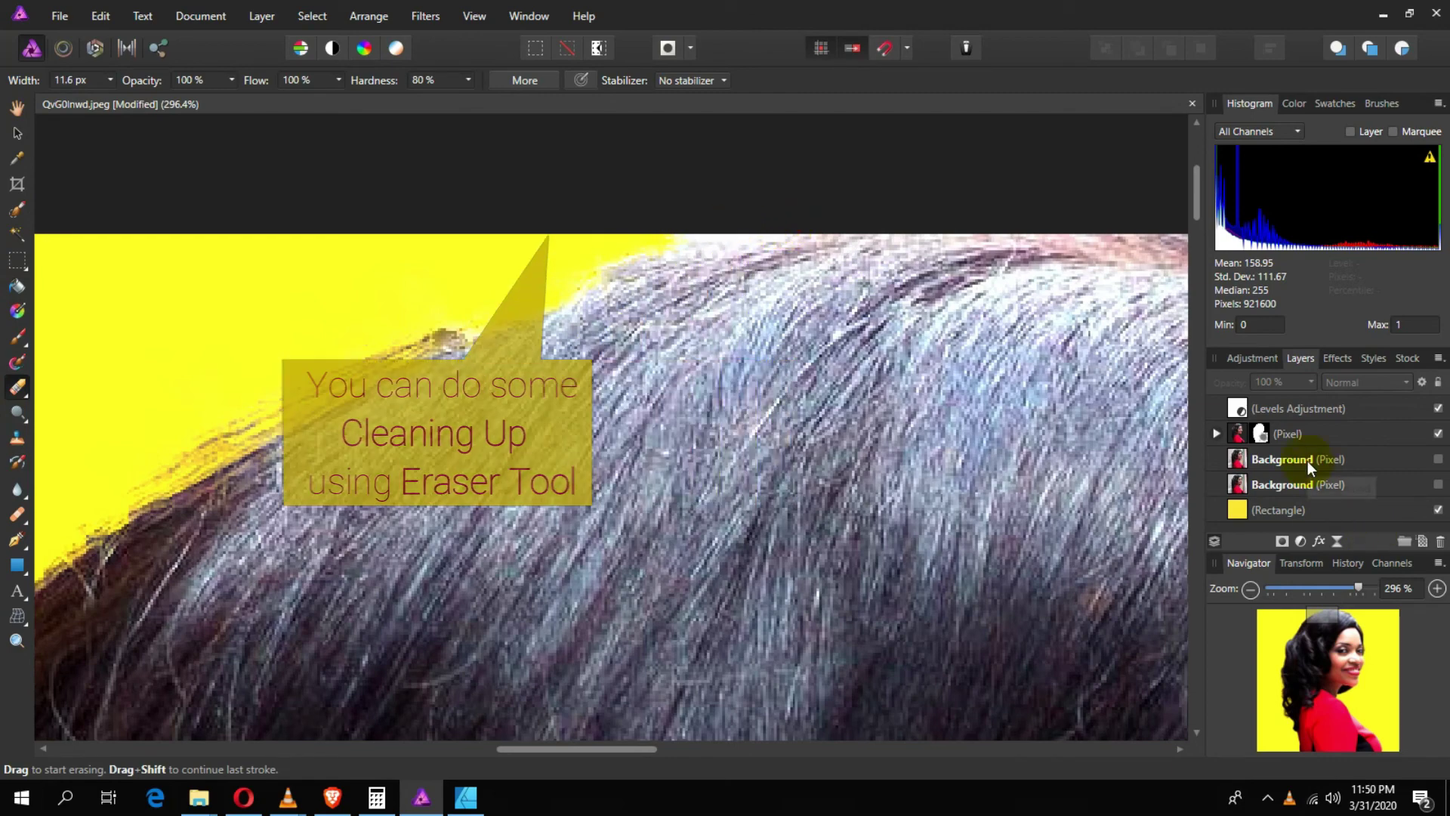
click(1322, 434)
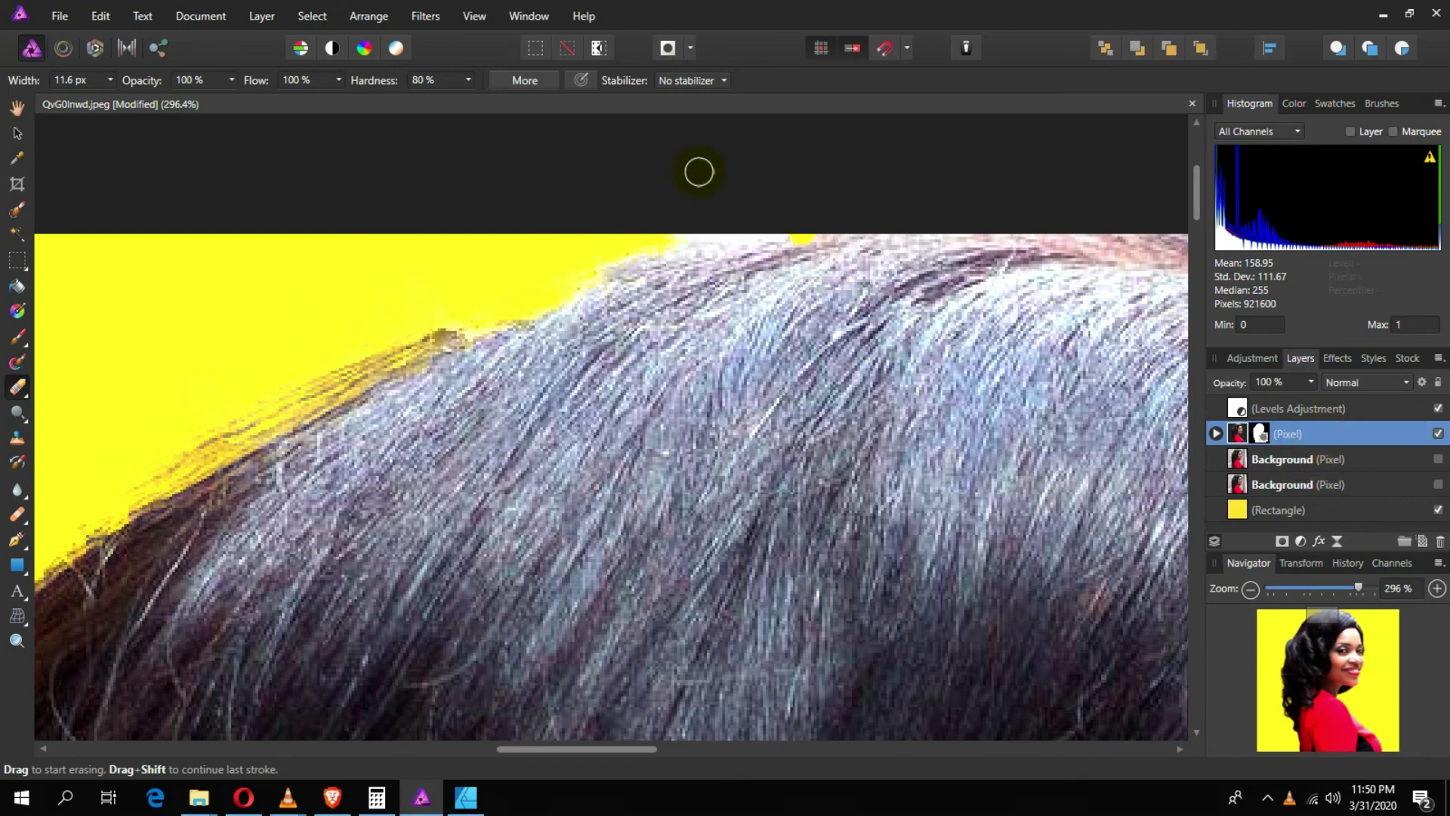
Erase the white fringe and leftover white spots along the top hair edge, then zoom out
drag(775, 222, 496, 287)
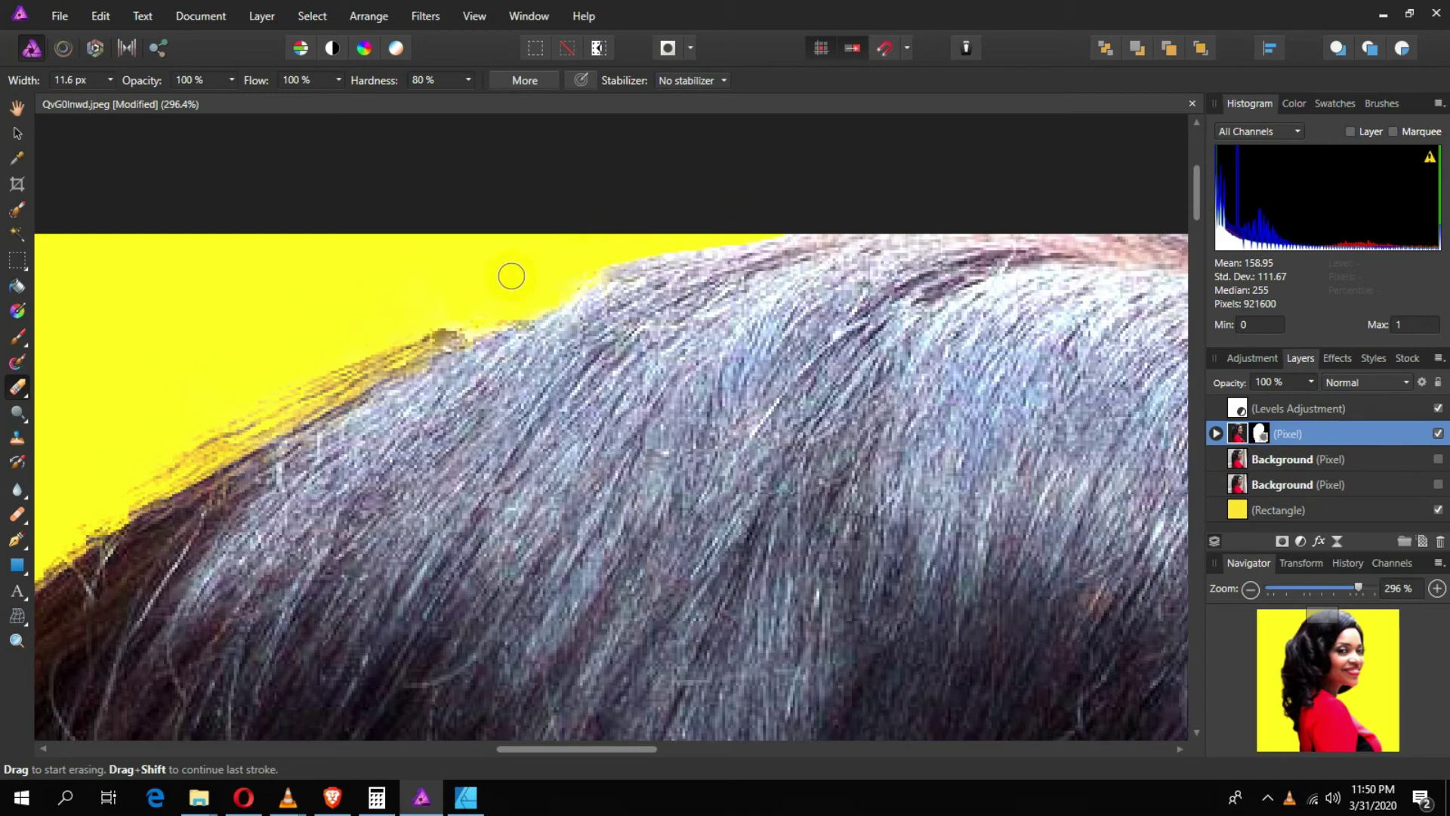
click(844, 240)
click(935, 247)
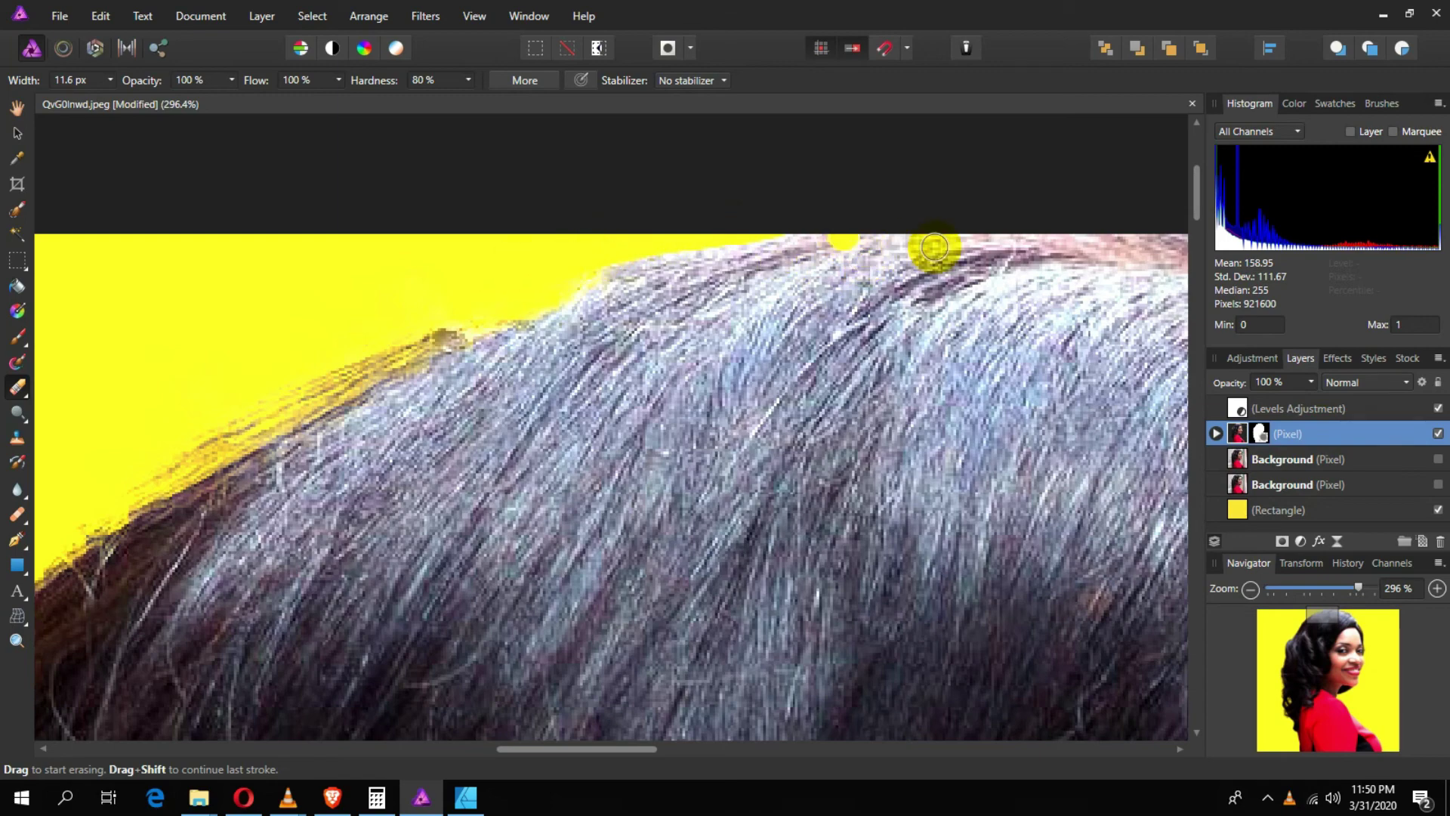
scroll(934, 241, down, 5)
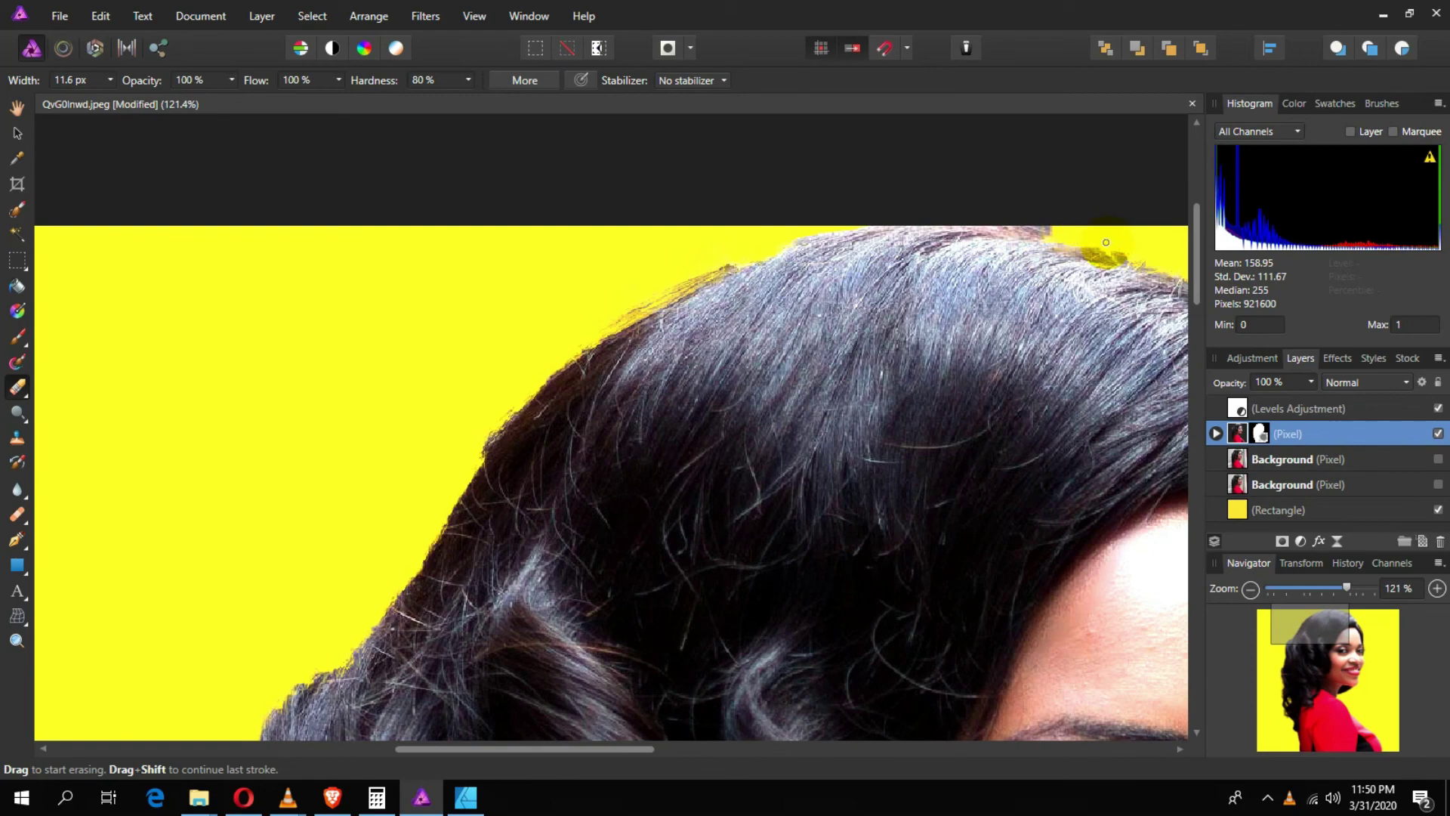
scroll(1106, 242, down, 3)
scroll(1105, 249, down, 2)
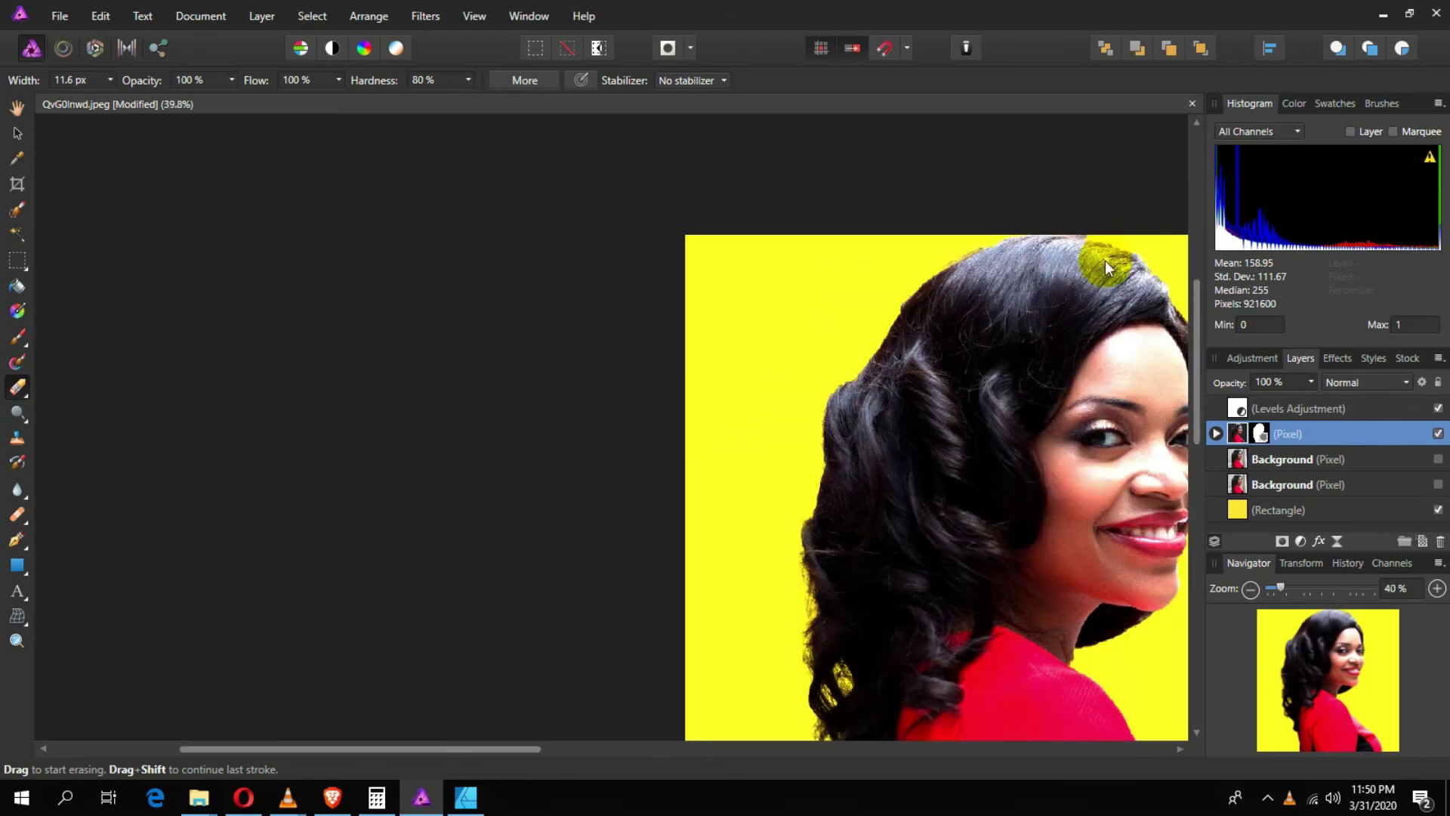
key(v)
click(1068, 154)
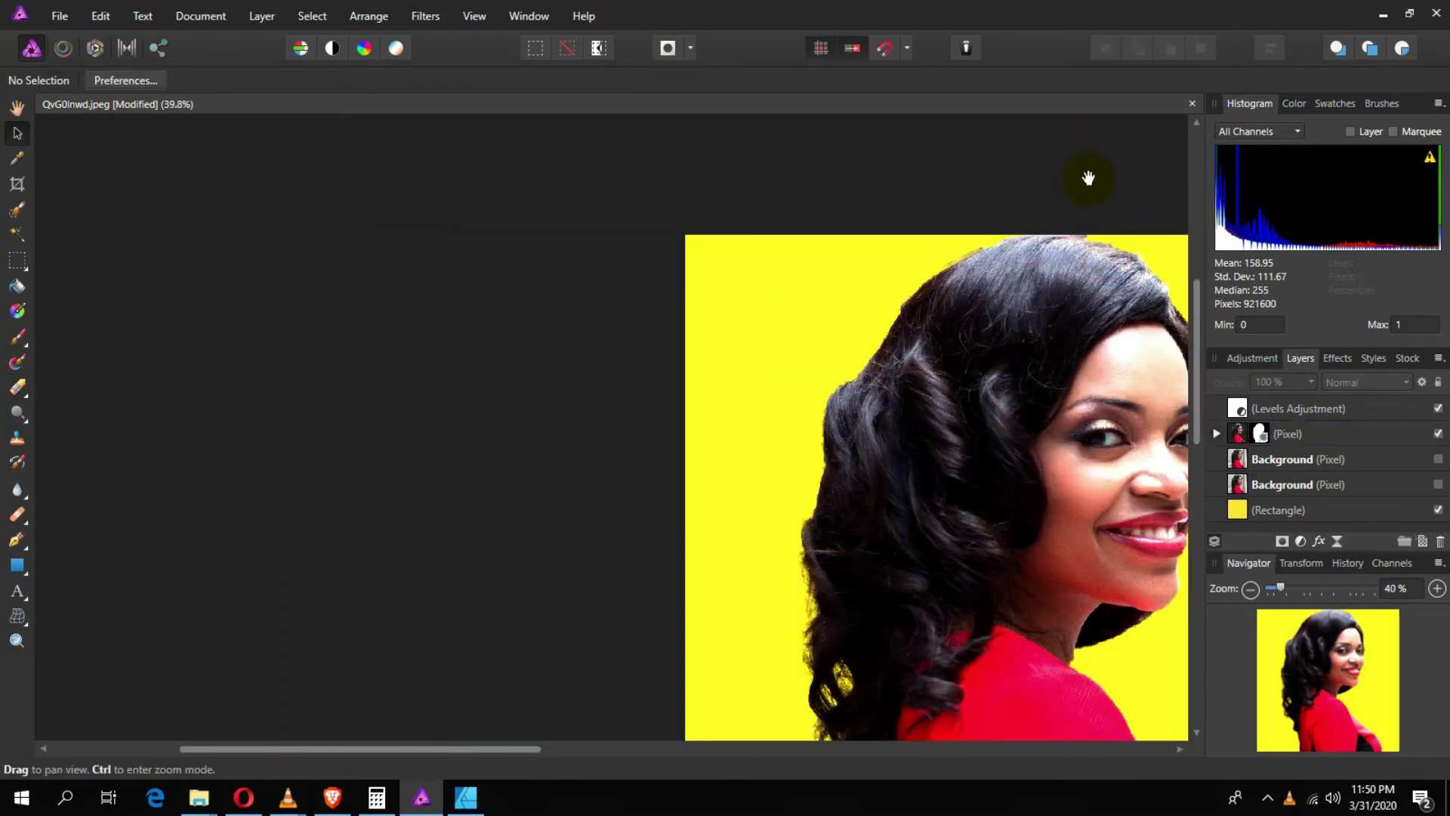
drag(1087, 178, 583, 169)
mouse_move(664, 438)
mouse_down()
mouse_move(716, 443)
mouse_move(851, 393)
mouse_up()
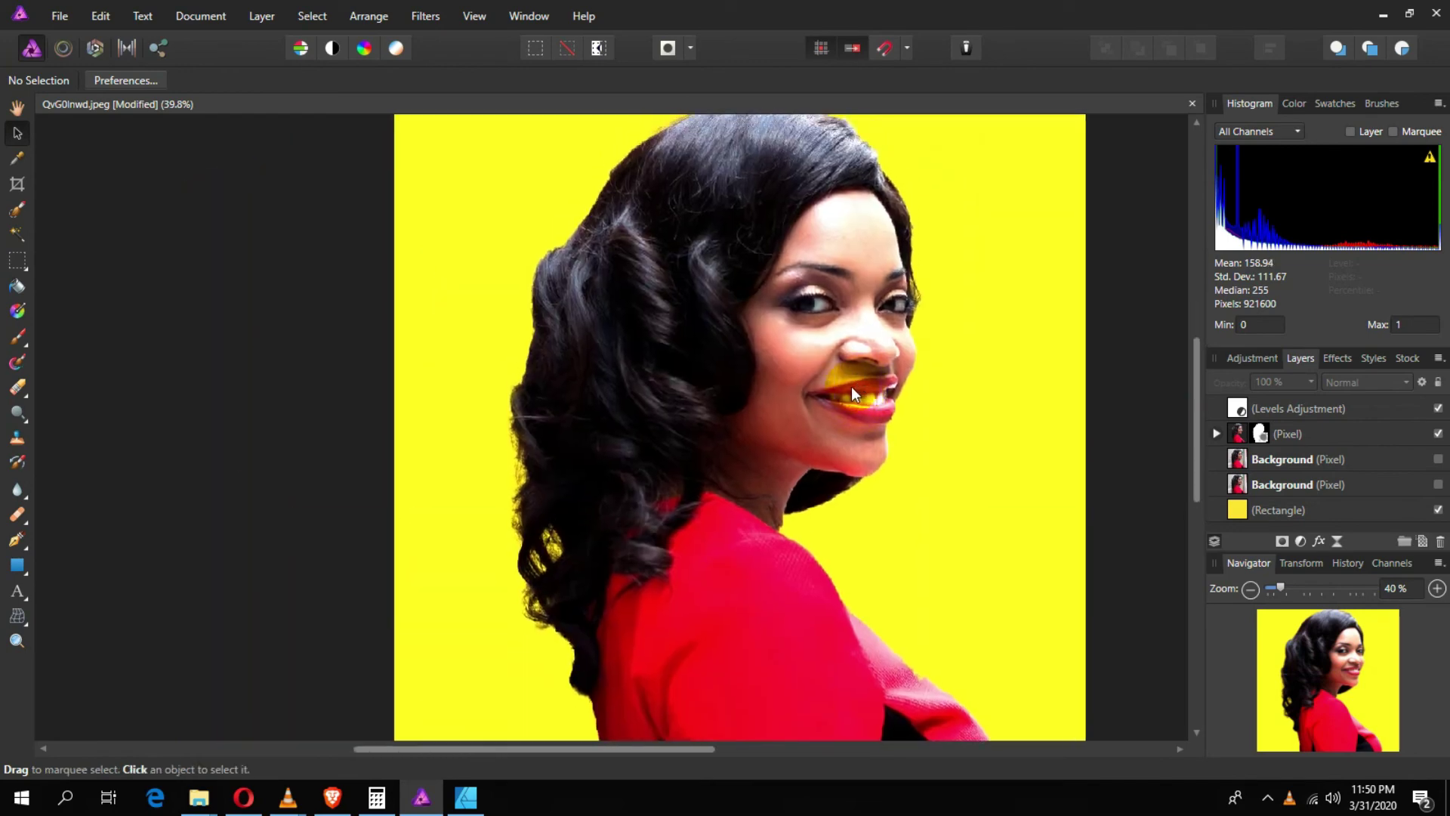
scroll(851, 387, down, 1)
drag(835, 259, 762, 250)
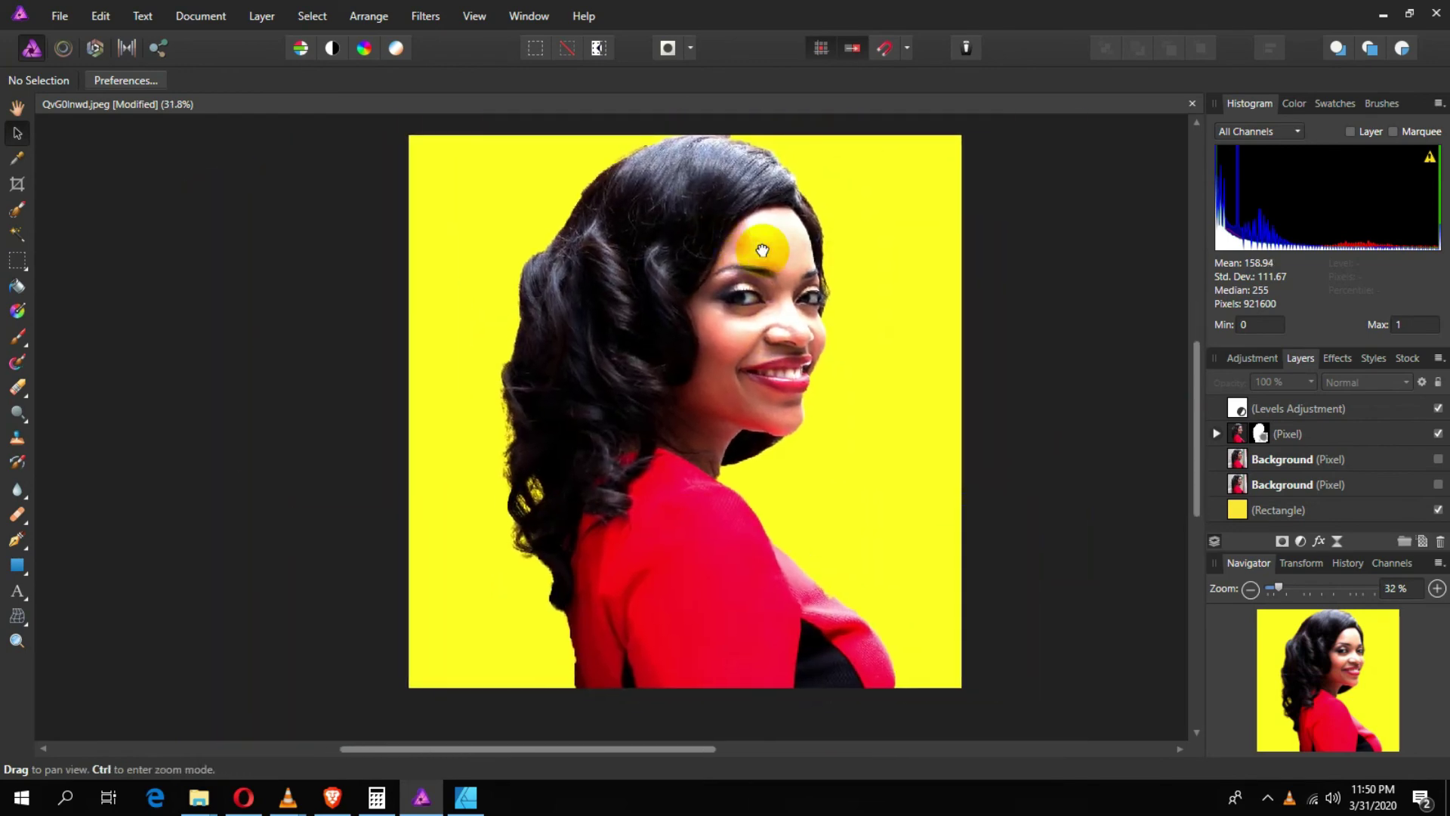